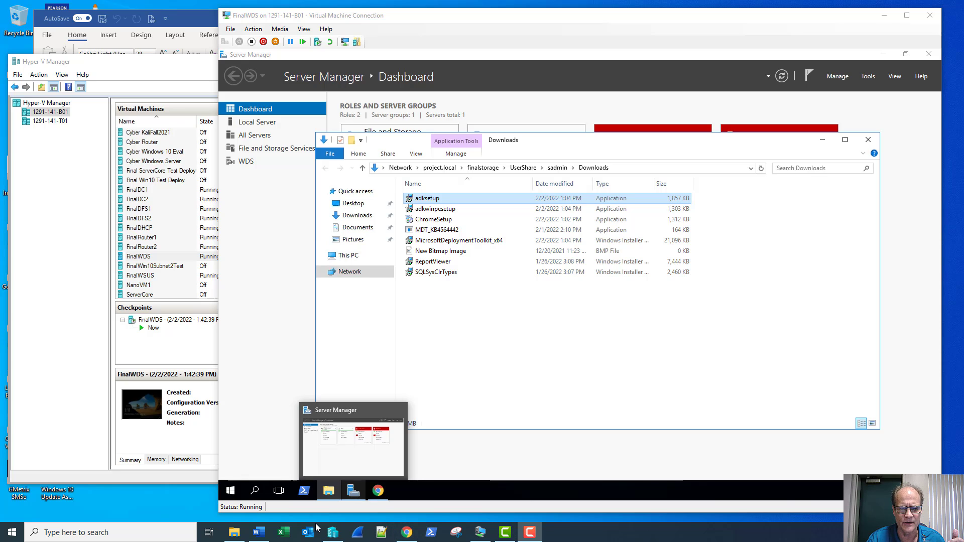
Switch to the Word document and review the ADK and Windows PE add-on downloads listed for Windows Server 2016 or 2019.
{"action": "left_click", "coordinate": [260, 536]}
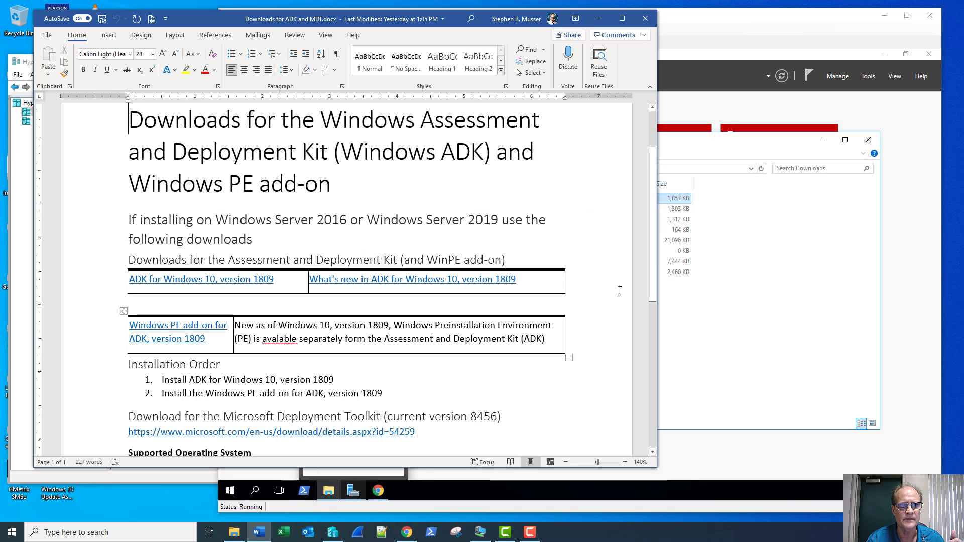
{"action": "left_click", "coordinate": [605, 227]}
{"action": "scroll", "coordinate": [603, 237], "scroll_direction": "up", "scroll_amount": 1}
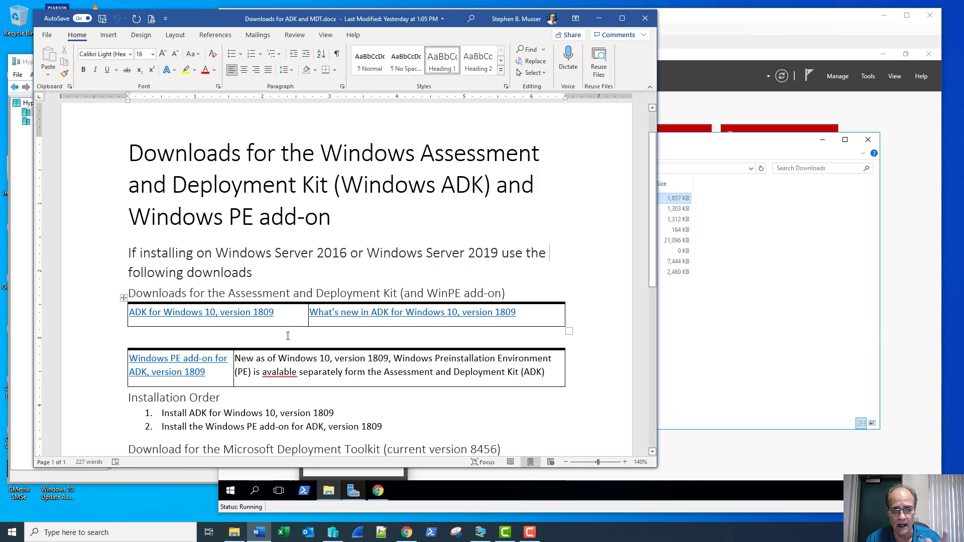
Switch to Chrome in the FinalWDS virtual machine and examine the ADK versions on the download page, including version 1809, then minimize the browser.
{"action": "left_click", "coordinate": [381, 491]}
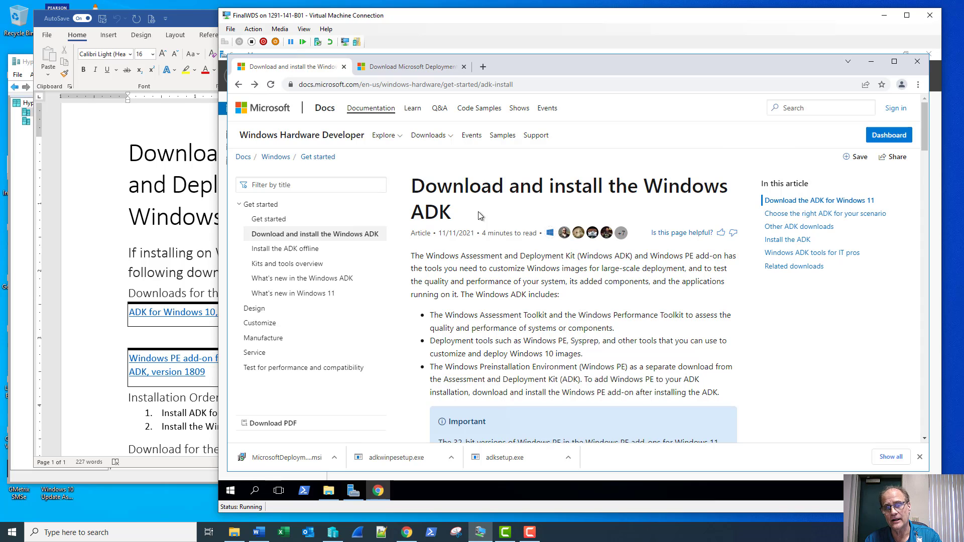
{"action": "scroll", "coordinate": [480, 216], "scroll_direction": "down", "scroll_amount": 7}
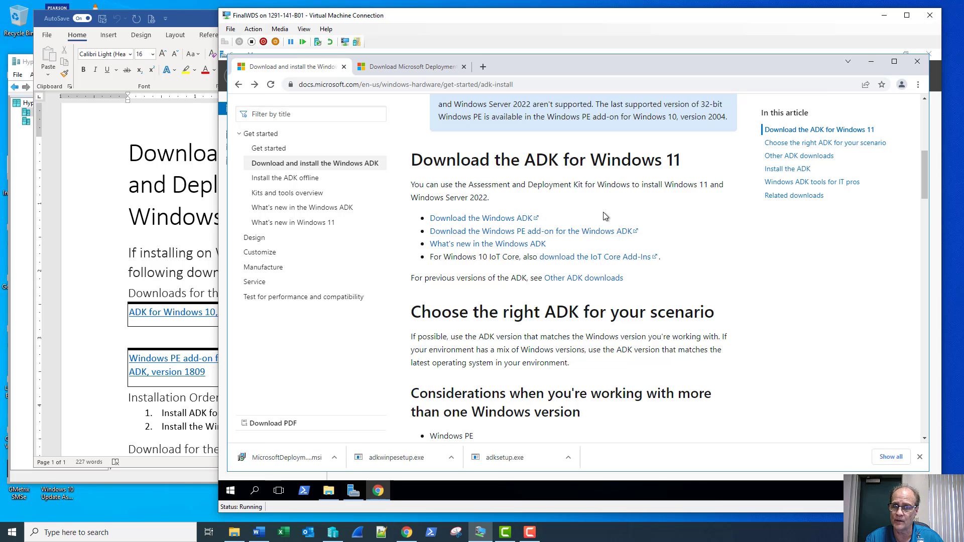
{"action": "scroll", "coordinate": [701, 250], "scroll_direction": "down", "scroll_amount": 5}
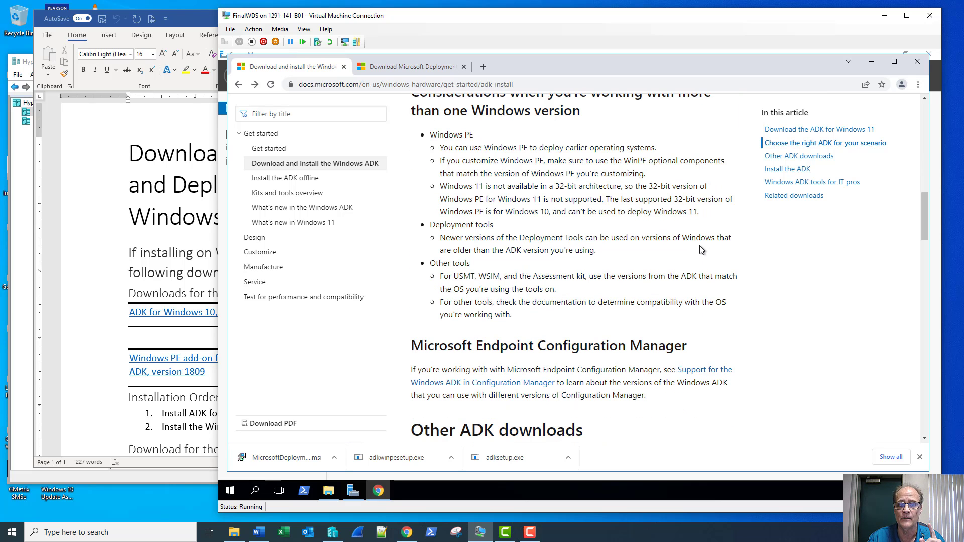
{"action": "scroll", "coordinate": [615, 222], "scroll_direction": "down", "scroll_amount": 5}
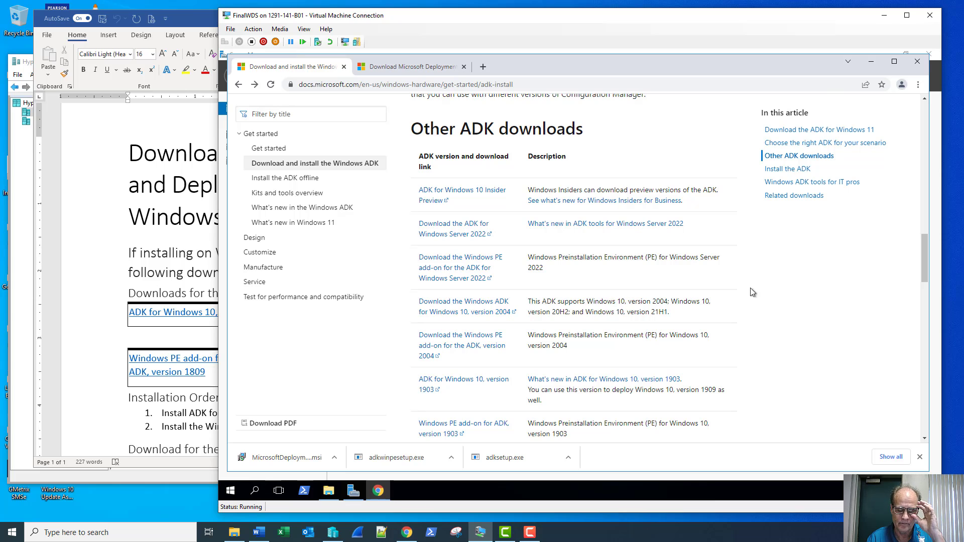
{"action": "scroll", "coordinate": [737, 321], "scroll_direction": "down", "scroll_amount": 3}
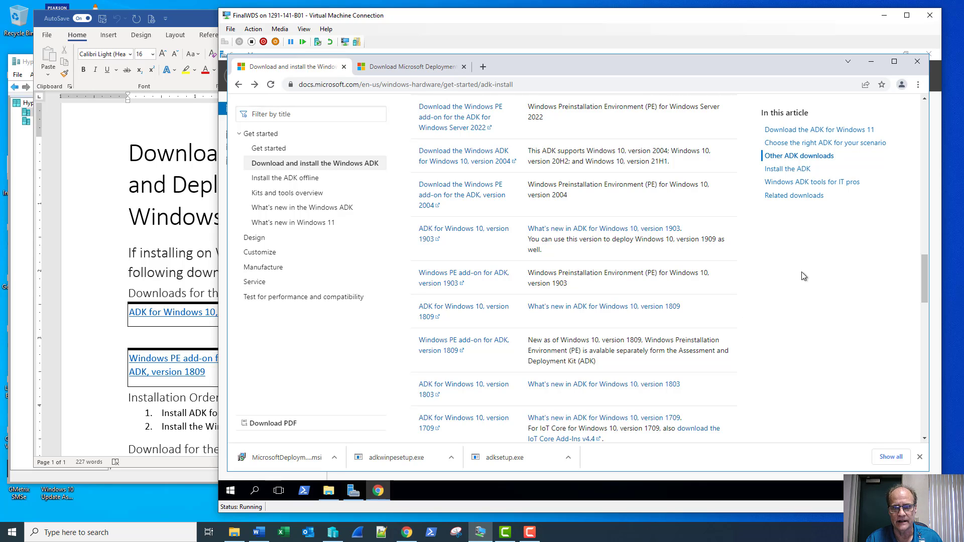
{"action": "left_click_drag", "start_coordinate": [596, 362], "coordinate": [385, 315]}
{"action": "left_click", "coordinate": [385, 316]}
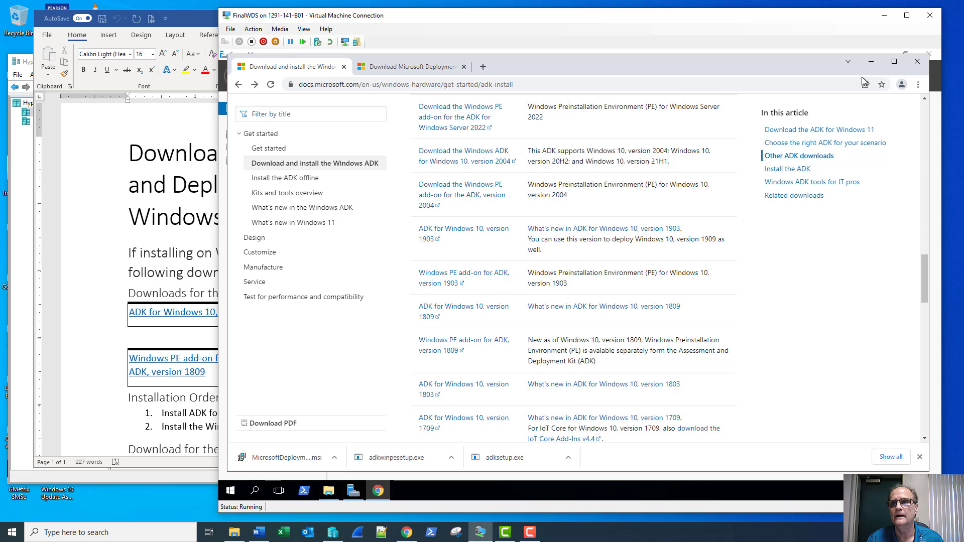
{"action": "left_click", "coordinate": [871, 61]}
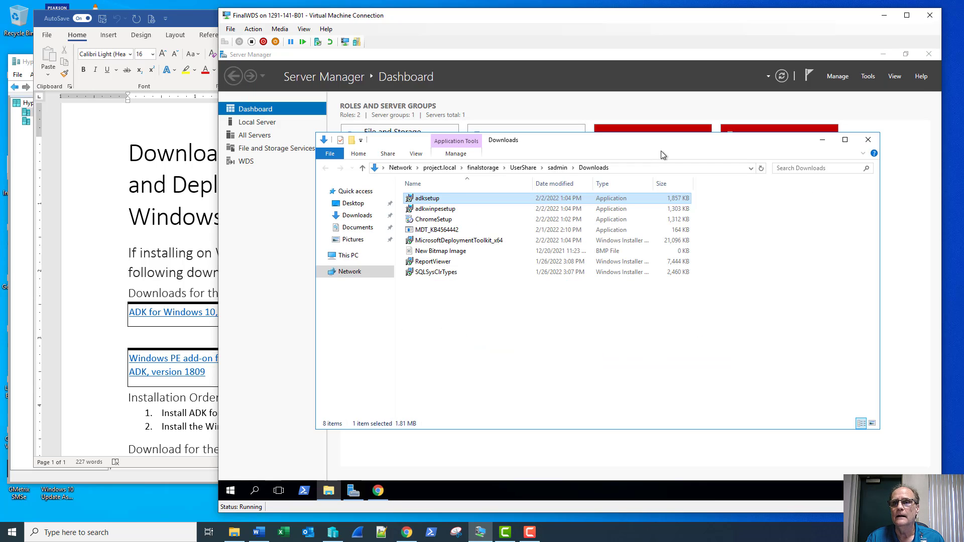
Run adksetup from Downloads, keep the default install path, decline sending anonymous usage data, and accept the license agreement.
{"action": "double_click", "coordinate": [445, 202]}
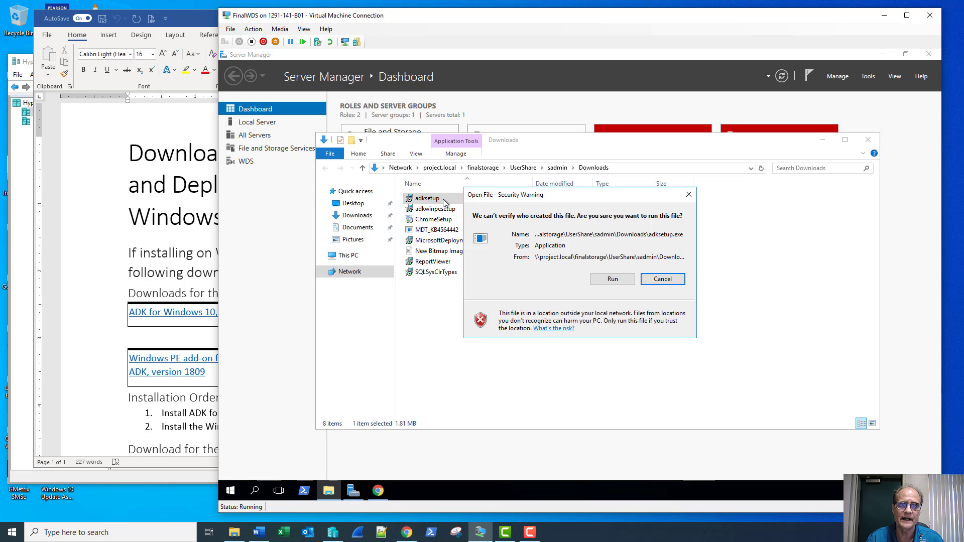
{"action": "left_click", "coordinate": [613, 278]}
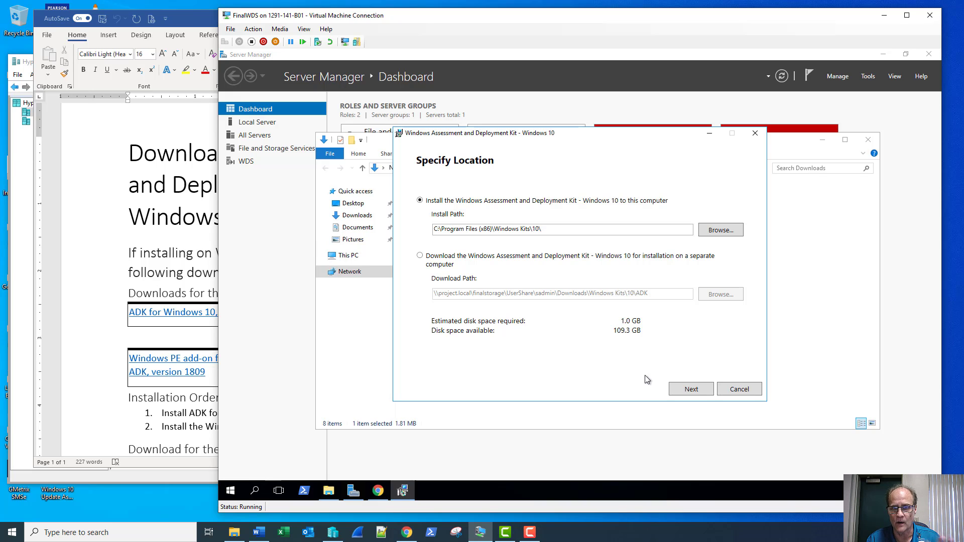
{"action": "left_click", "coordinate": [695, 390]}
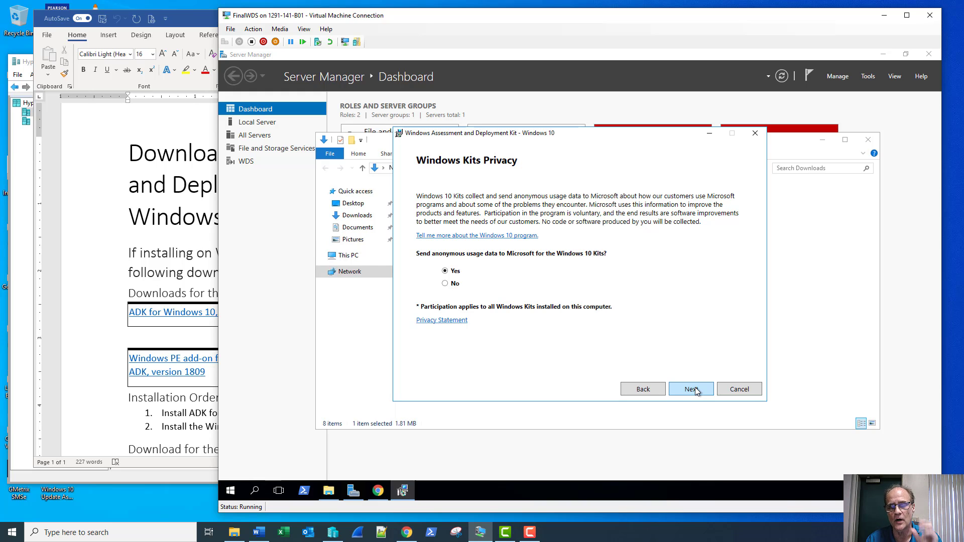
{"action": "left_click", "coordinate": [455, 284]}
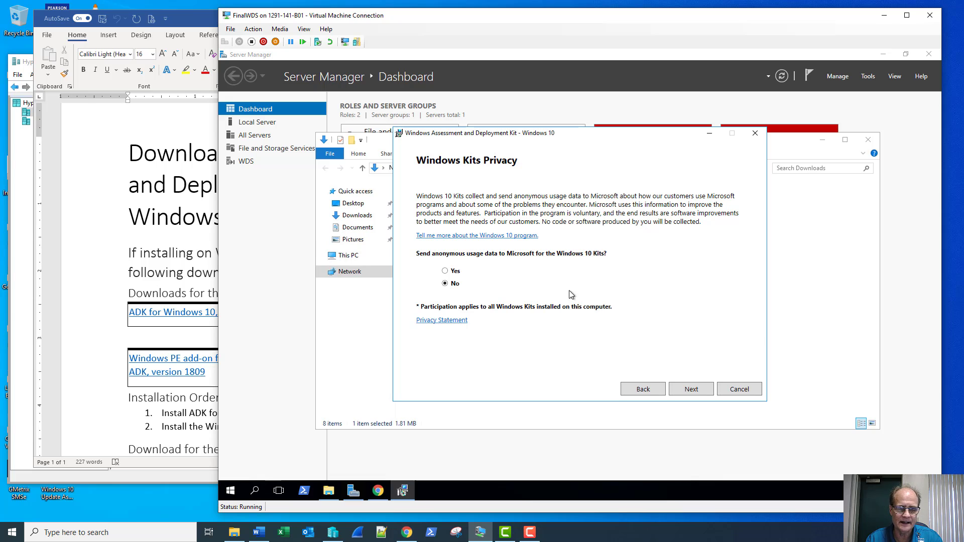
{"action": "left_click", "coordinate": [690, 390]}
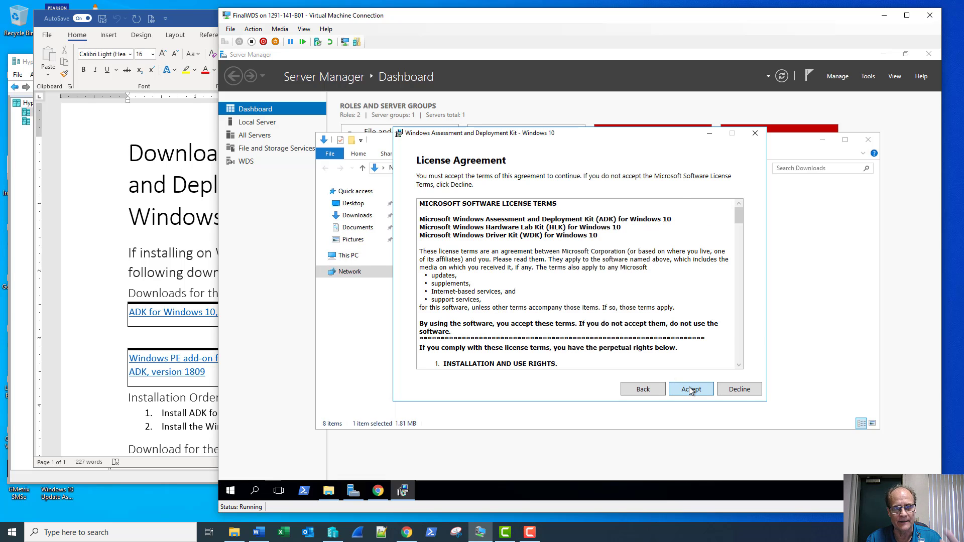
{"action": "left_click", "coordinate": [690, 390]}
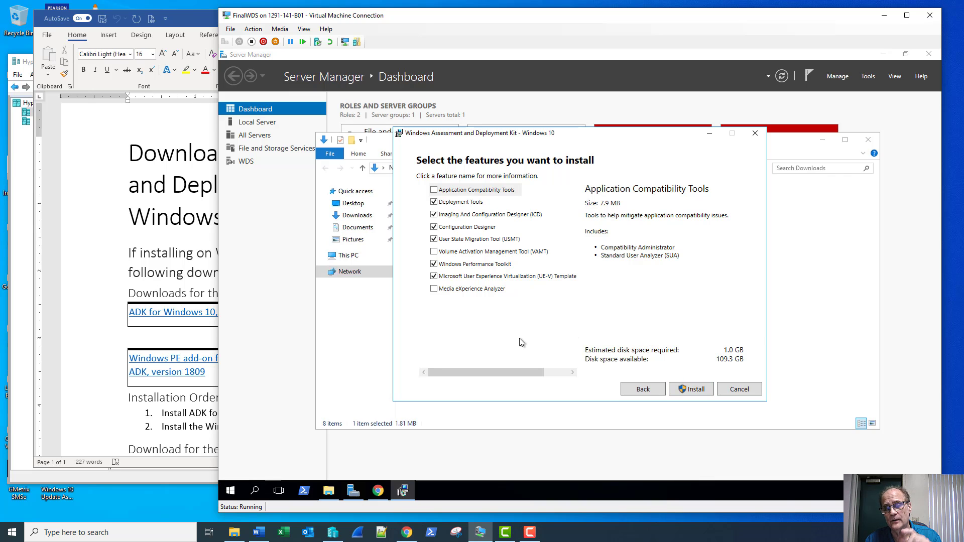
Exclude the UE-V Template Generator, Windows Performance Toolkit, Imaging And Configuration Designer and Configuration Designer from the ADK features.
{"action": "left_click", "coordinate": [434, 278]}
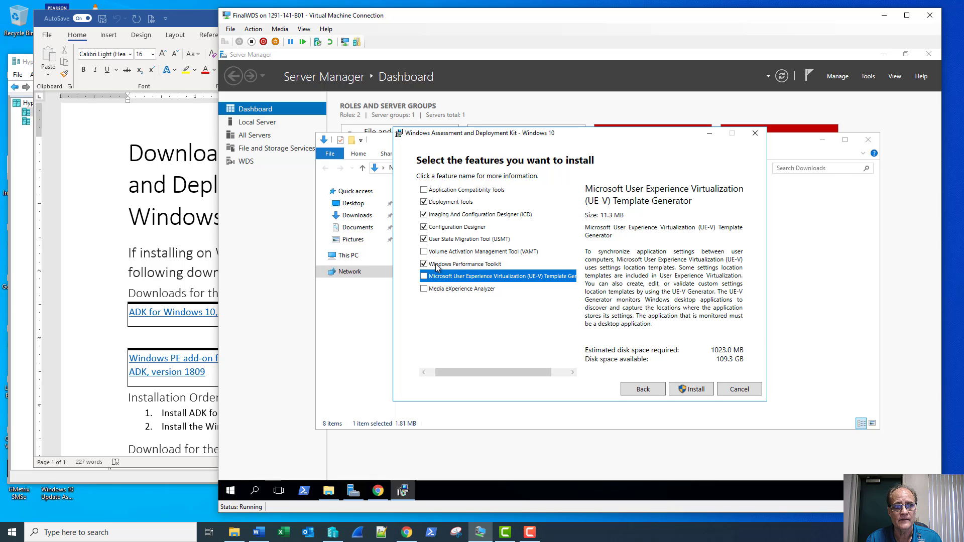
{"action": "left_click", "coordinate": [436, 266]}
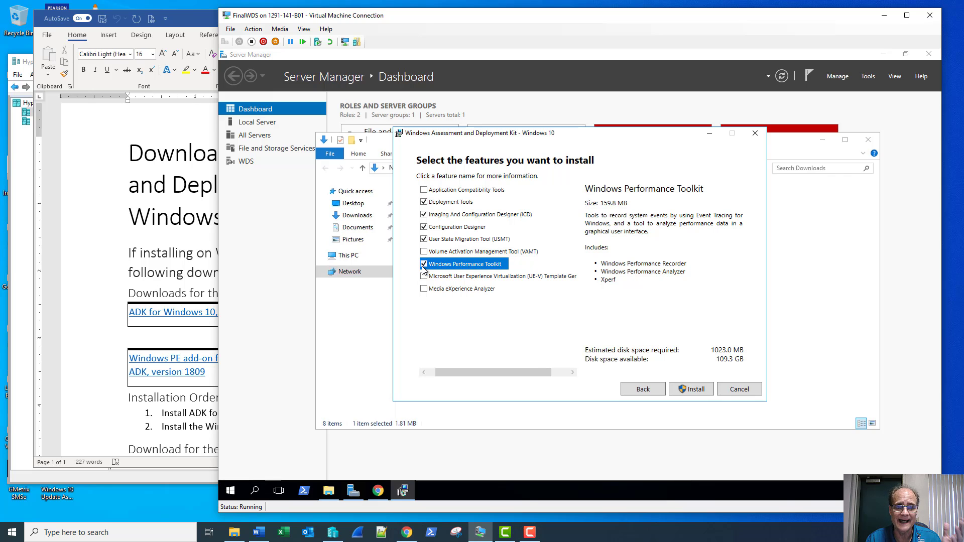
{"action": "left_click", "coordinate": [423, 266]}
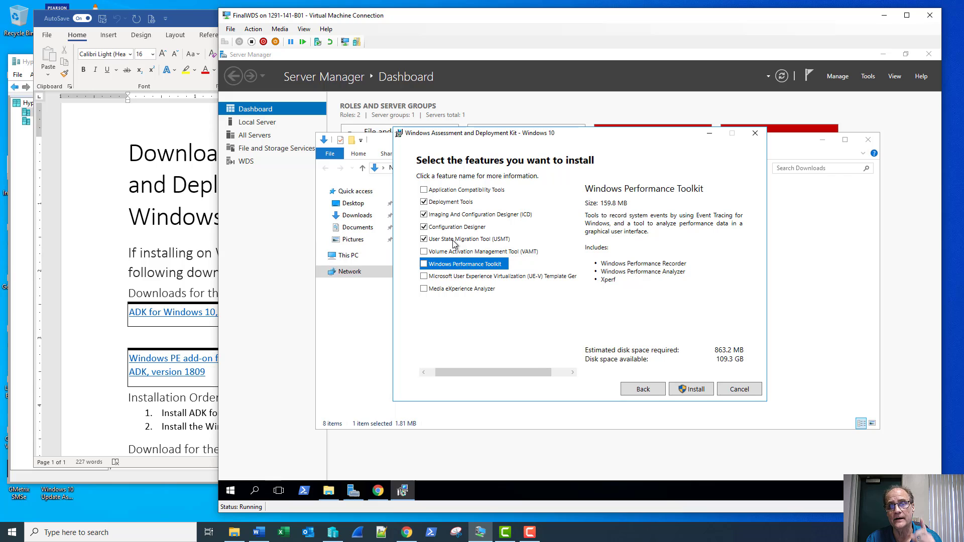
{"action": "left_click", "coordinate": [426, 230]}
{"action": "left_click", "coordinate": [425, 229]}
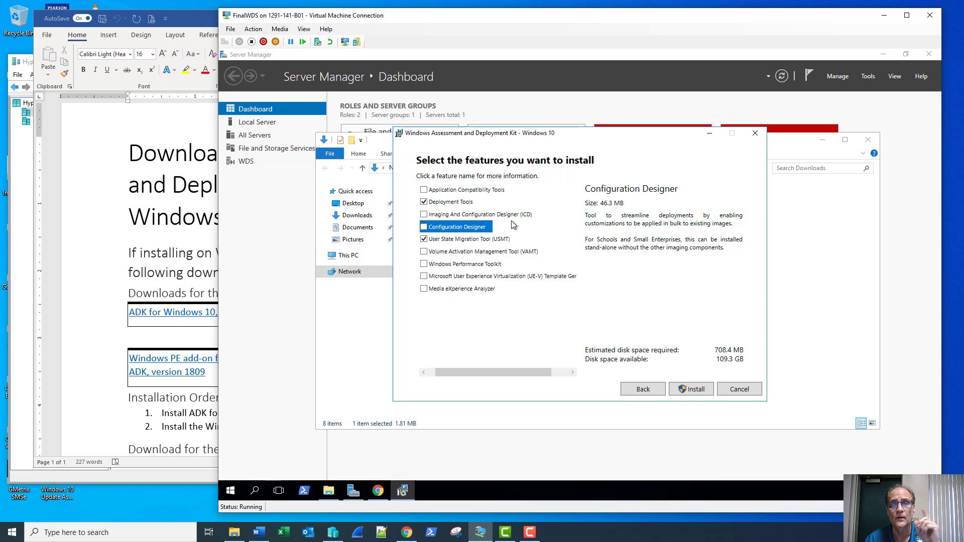
Install the selected ADK features, allow the app to make changes, and close the finished setup.
{"action": "left_click", "coordinate": [685, 389]}
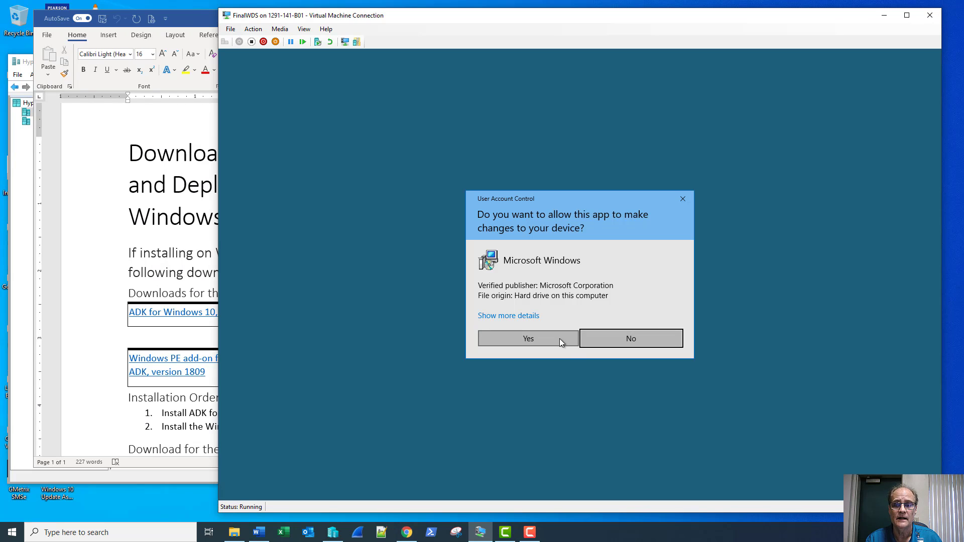
{"action": "left_click", "coordinate": [559, 338]}
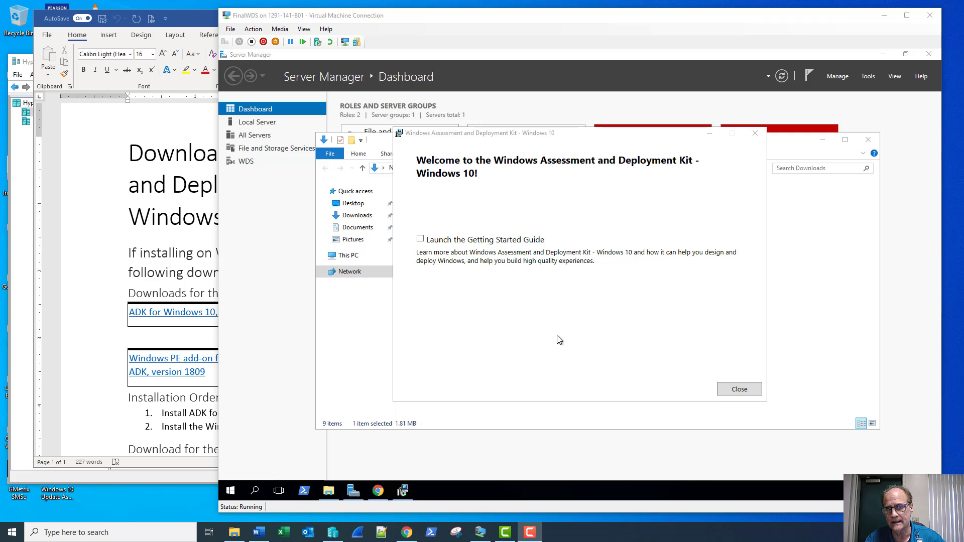
{"action": "left_click", "coordinate": [738, 389]}
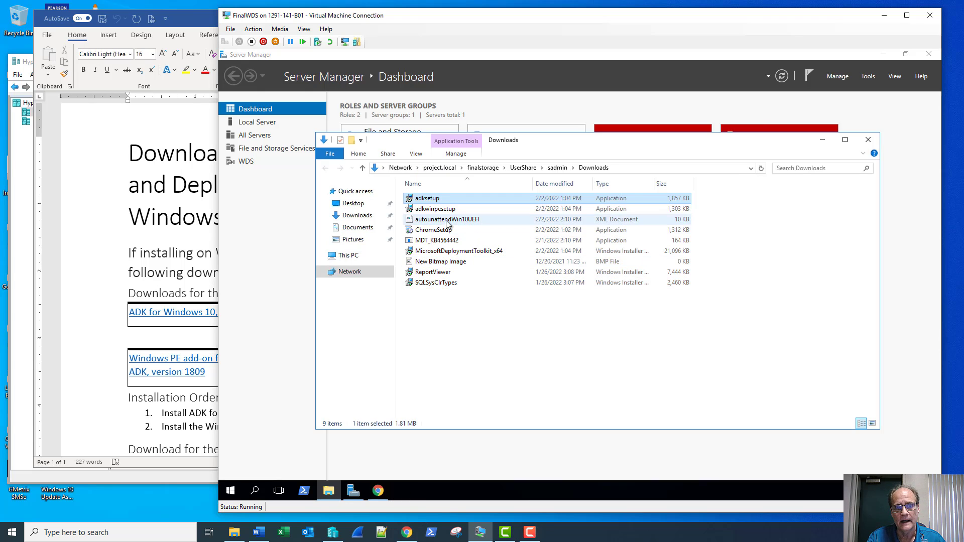
Run adkwinpesetup from Downloads, keep the common install path and the No usage-data choice, and accept the license agreement.
{"action": "double_click", "coordinate": [433, 210]}
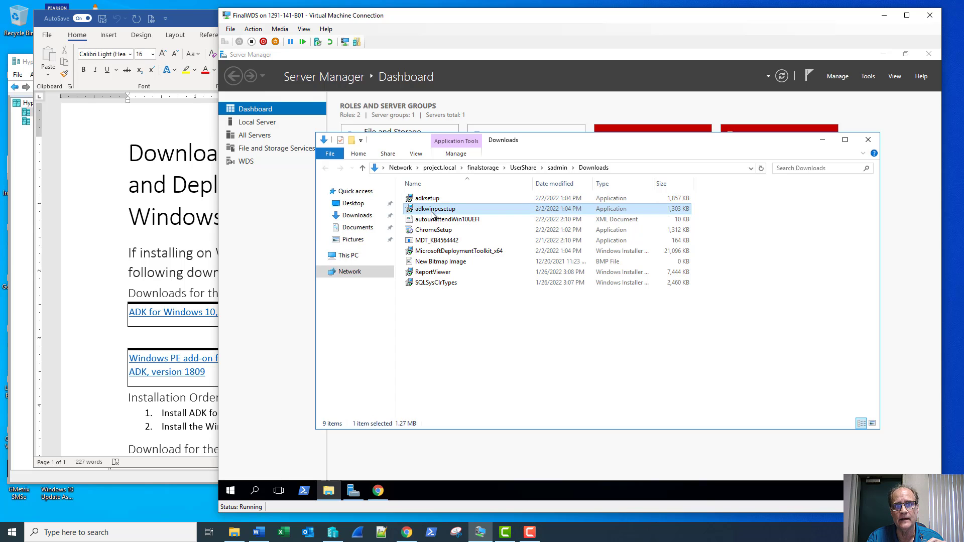
{"action": "left_click", "coordinate": [601, 279]}
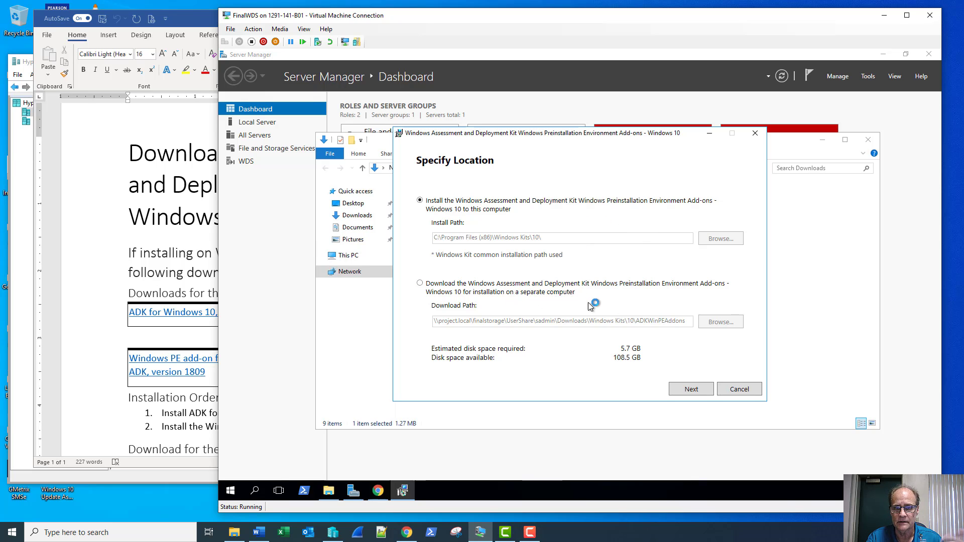
{"action": "left_click", "coordinate": [696, 390]}
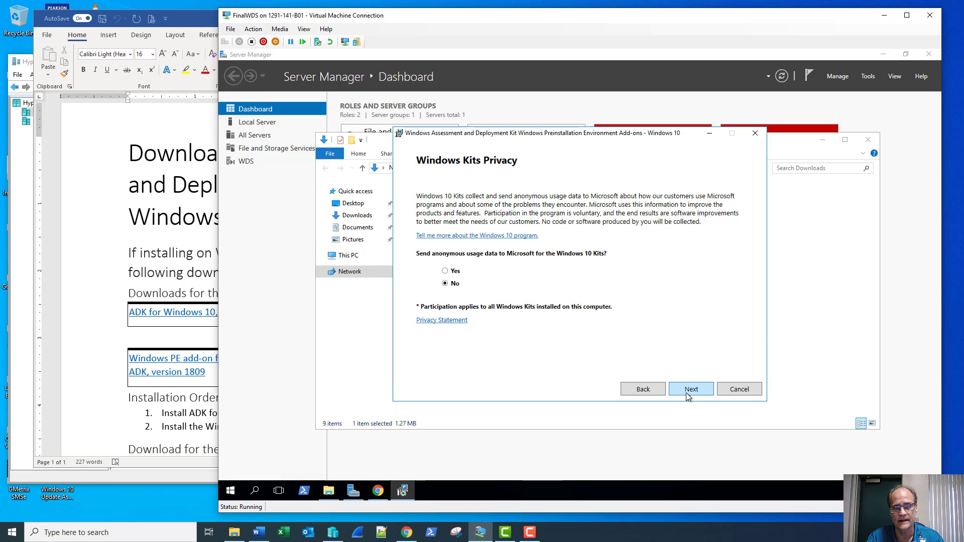
{"action": "left_click", "coordinate": [693, 388]}
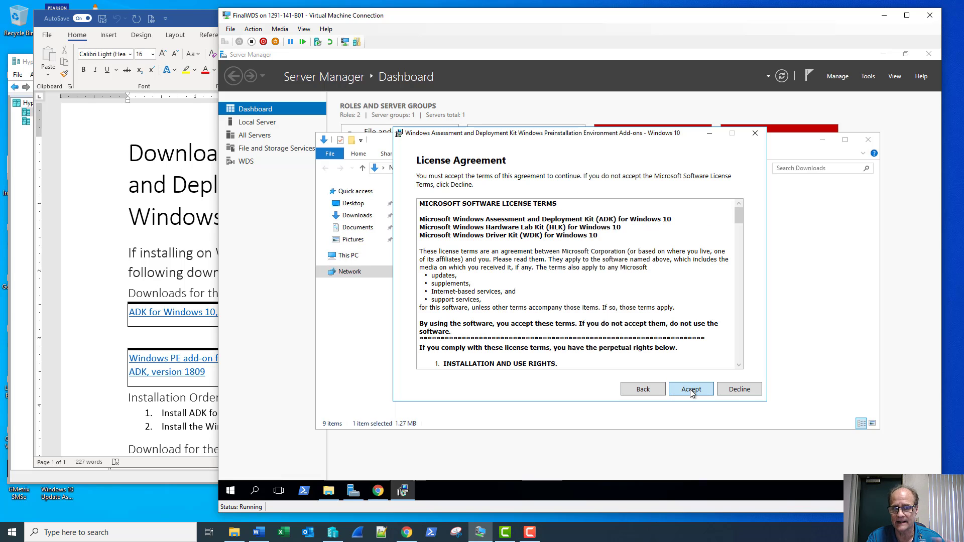
{"action": "left_click", "coordinate": [691, 390]}
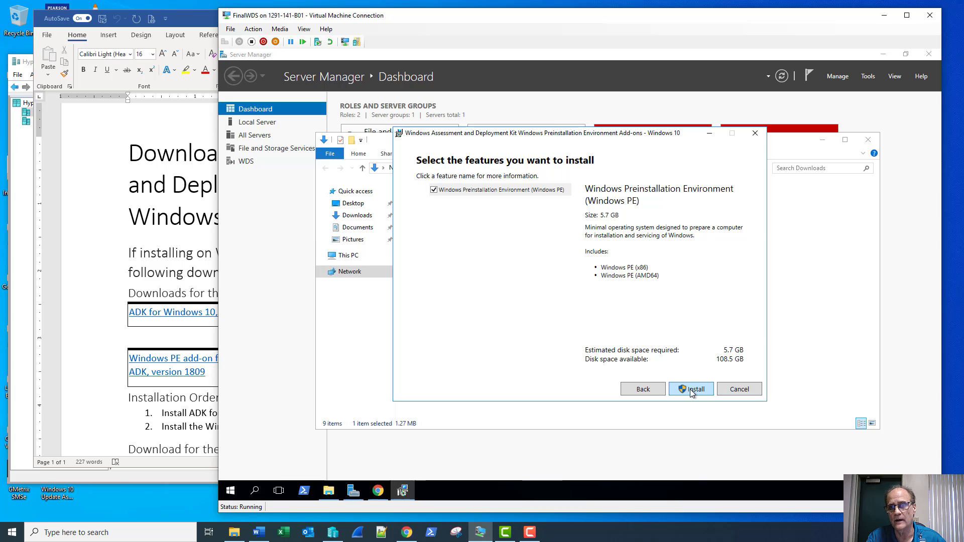
Install the Windows Preinstallation Environment feature, approve the elevation request, and close the finished add-on setup.
{"action": "left_click", "coordinate": [689, 390]}
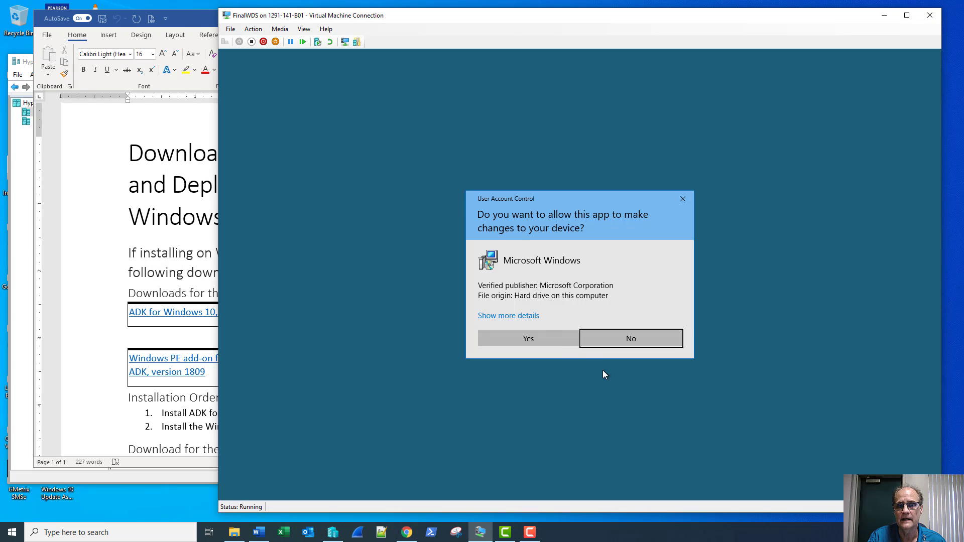
{"action": "left_click", "coordinate": [530, 337]}
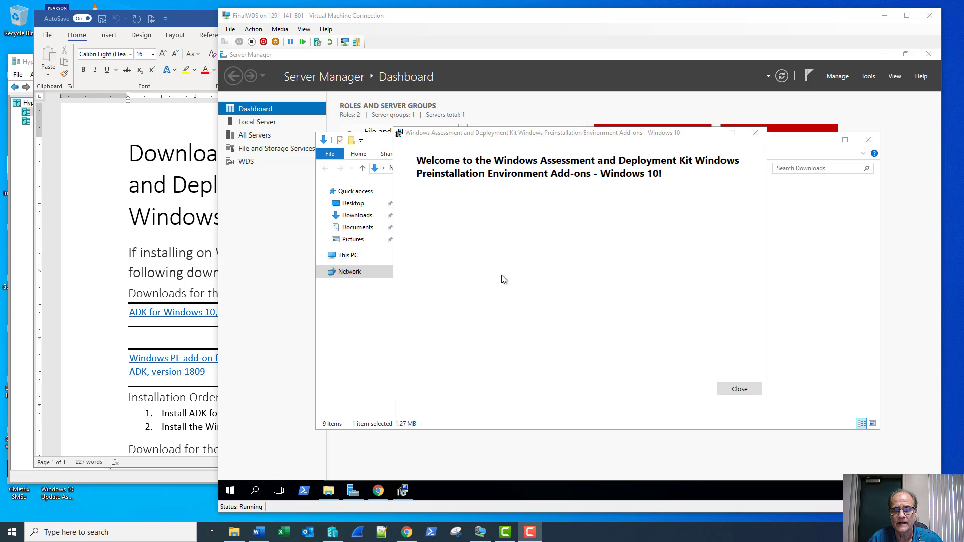
{"action": "left_click", "coordinate": [739, 390]}
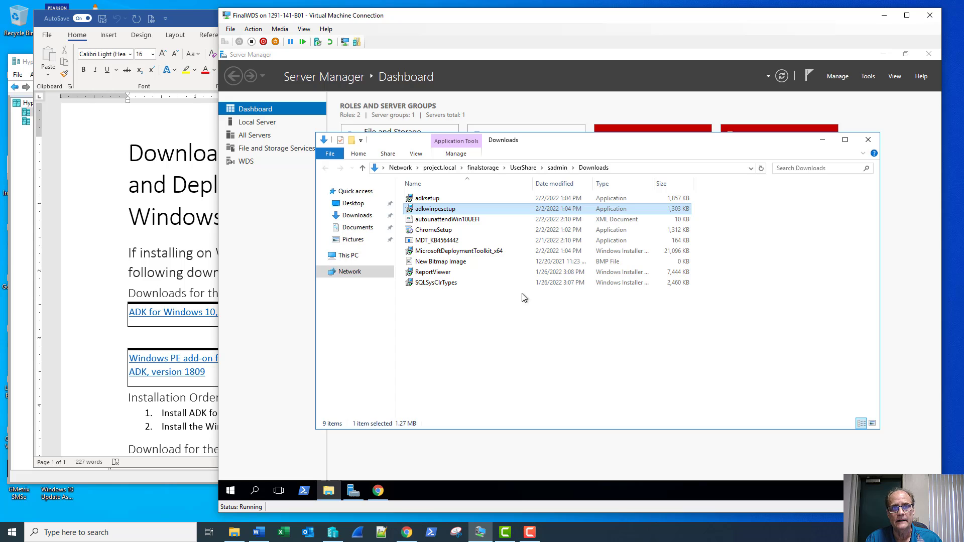
Run the MicrosoftDeploymentToolkit_x64 installer from Downloads and accept its license agreement.
{"action": "double_click", "coordinate": [466, 252]}
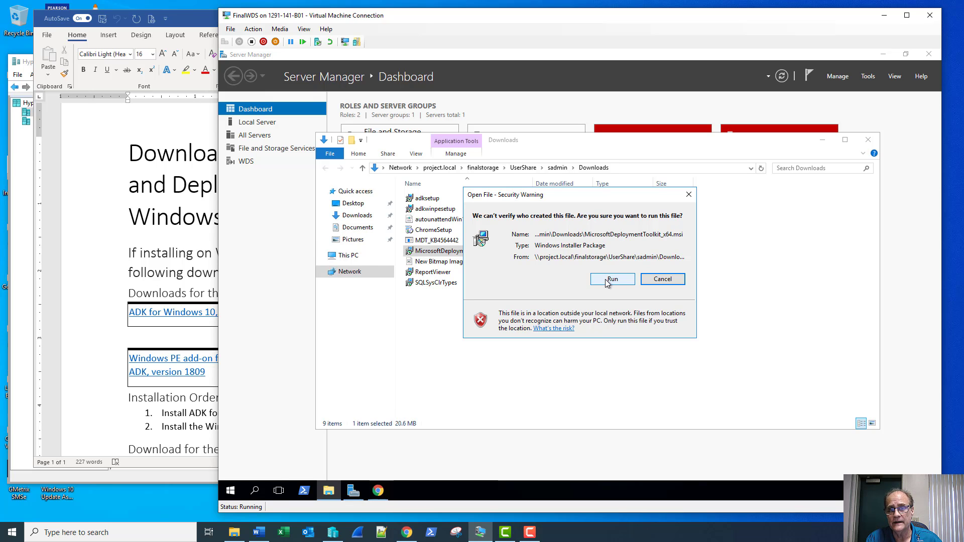
{"action": "left_click", "coordinate": [606, 282]}
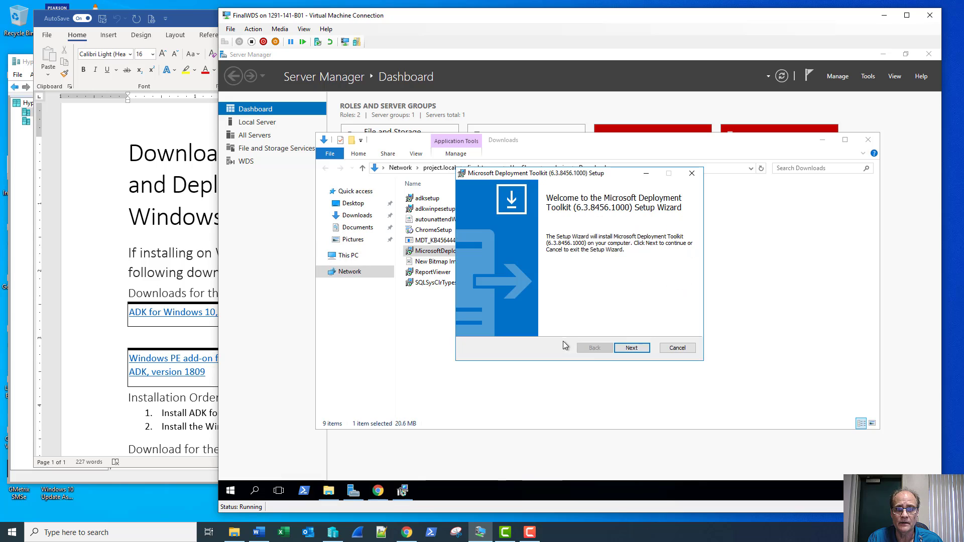
{"action": "left_click", "coordinate": [625, 348]}
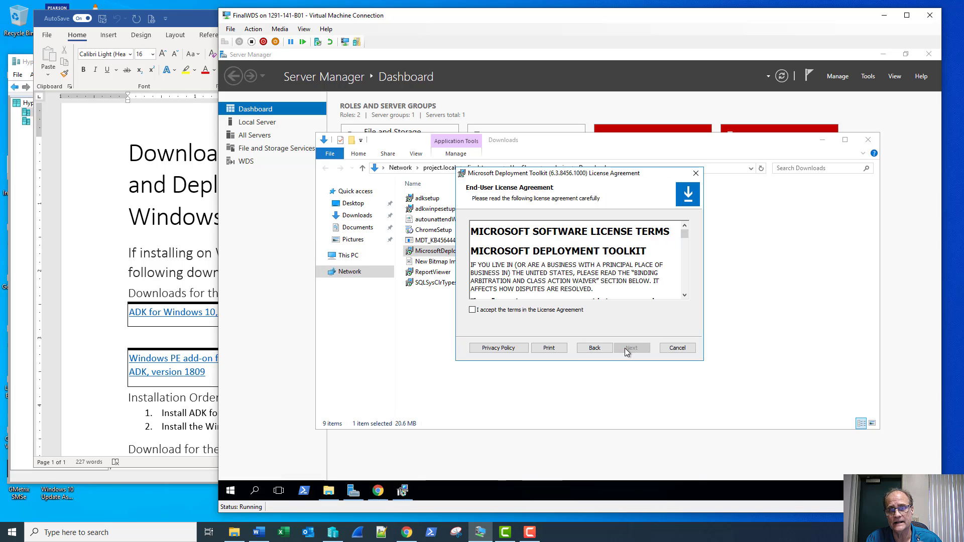
{"action": "left_click", "coordinate": [561, 311]}
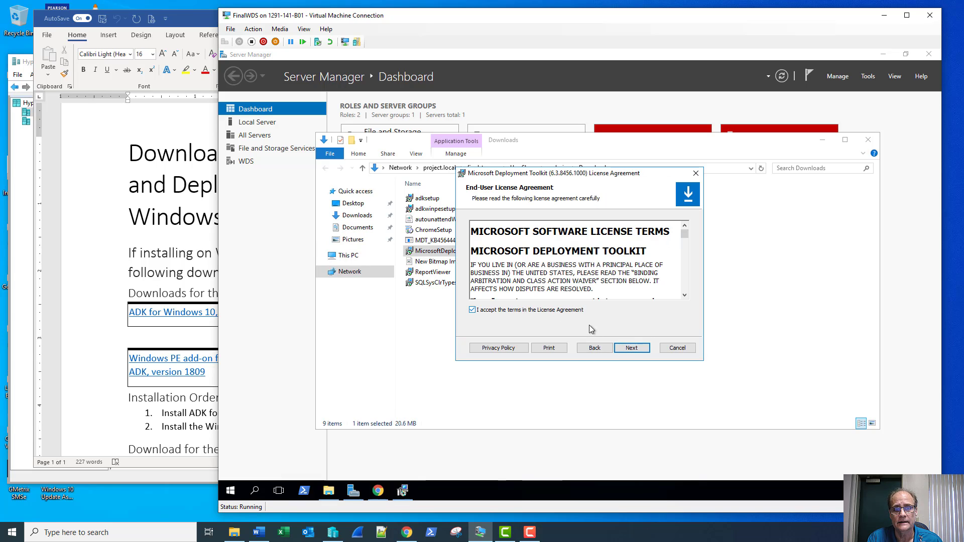
{"action": "left_click", "coordinate": [632, 348]}
{"action": "left_click", "coordinate": [635, 350]}
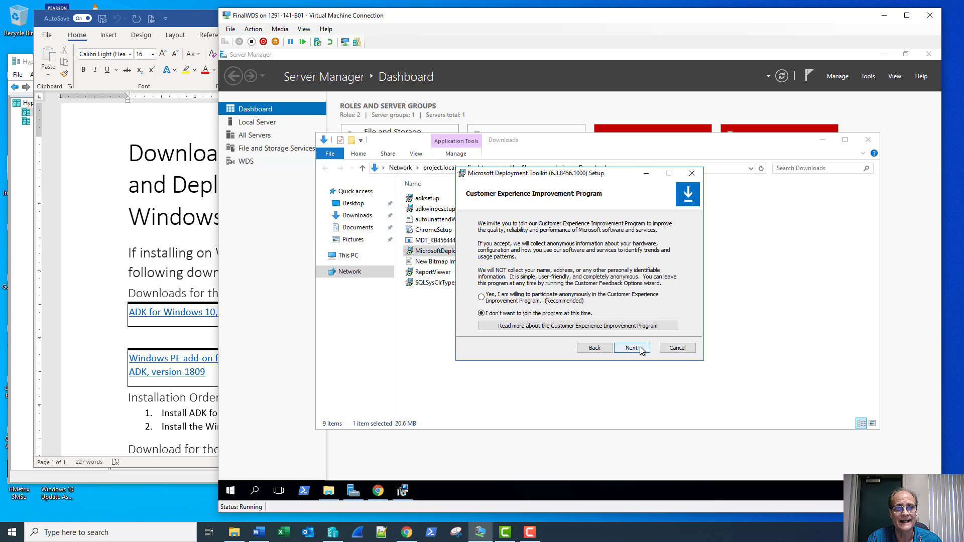
Install the Microsoft Deployment Toolkit without joining the Customer Experience Improvement Program, approve the elevation request, and close the finished setup and Downloads folder.
{"action": "left_click", "coordinate": [631, 347]}
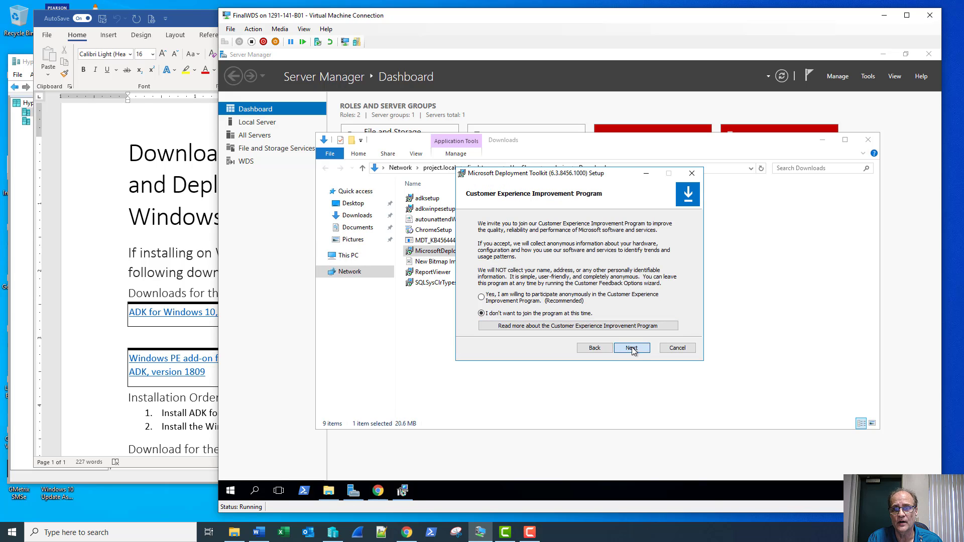
{"action": "left_click", "coordinate": [631, 347]}
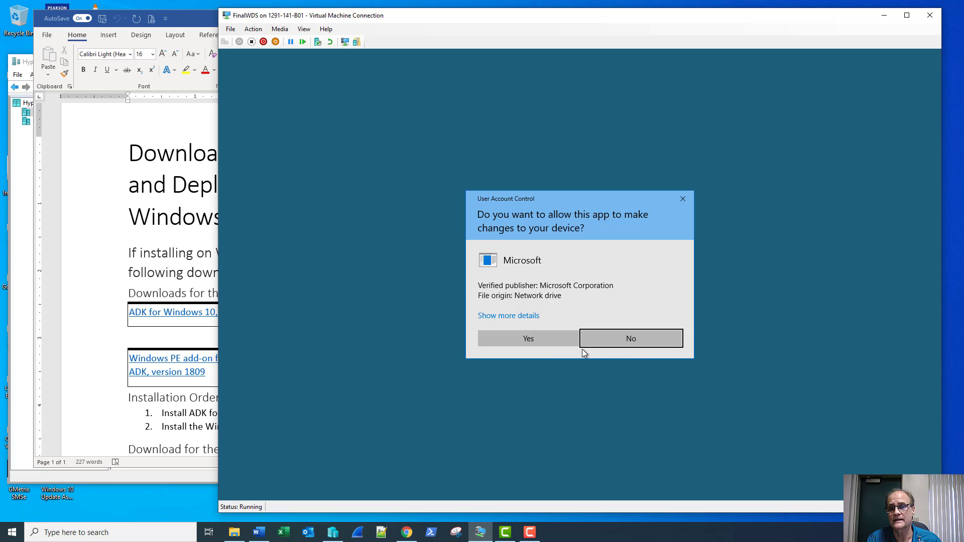
{"action": "left_click", "coordinate": [540, 343]}
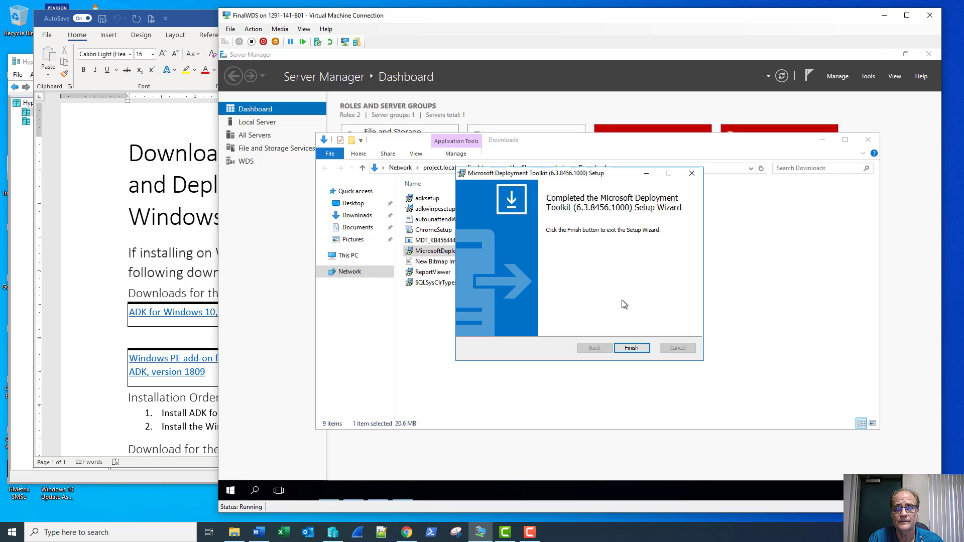
{"action": "left_click", "coordinate": [634, 348]}
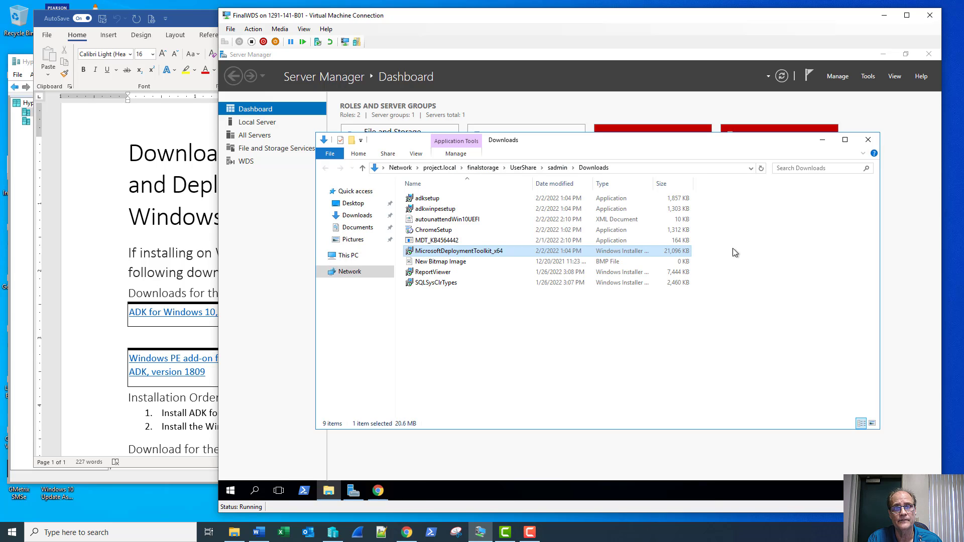
{"action": "left_click", "coordinate": [868, 140]}
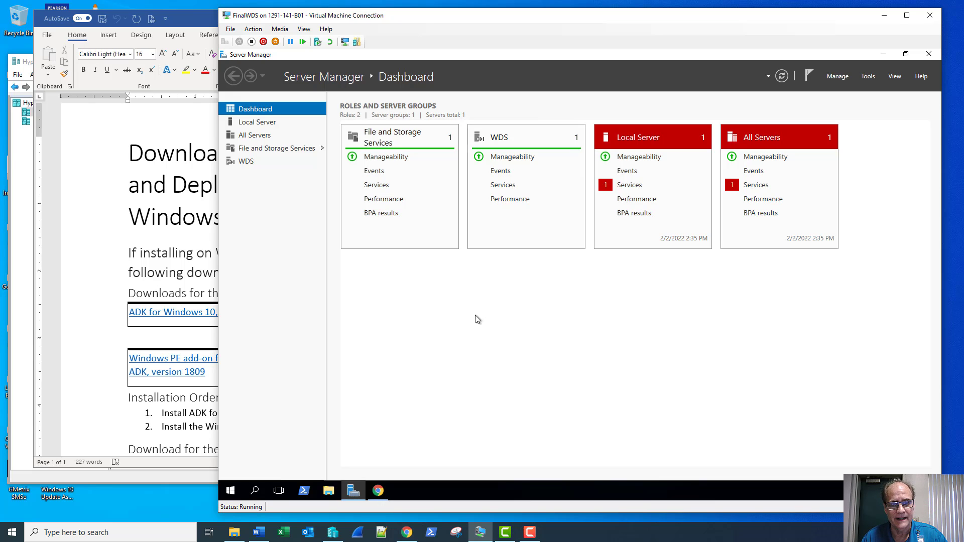
Pin Windows System Image Manager from the Windows Kits folder to the server's taskbar.
{"action": "left_click", "coordinate": [230, 492]}
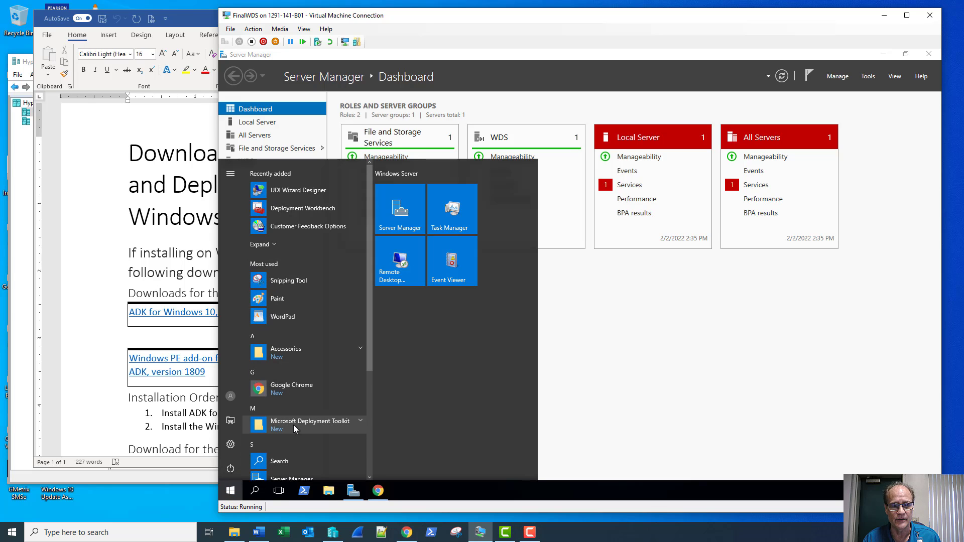
{"action": "scroll", "coordinate": [297, 427], "scroll_direction": "down", "scroll_amount": 4}
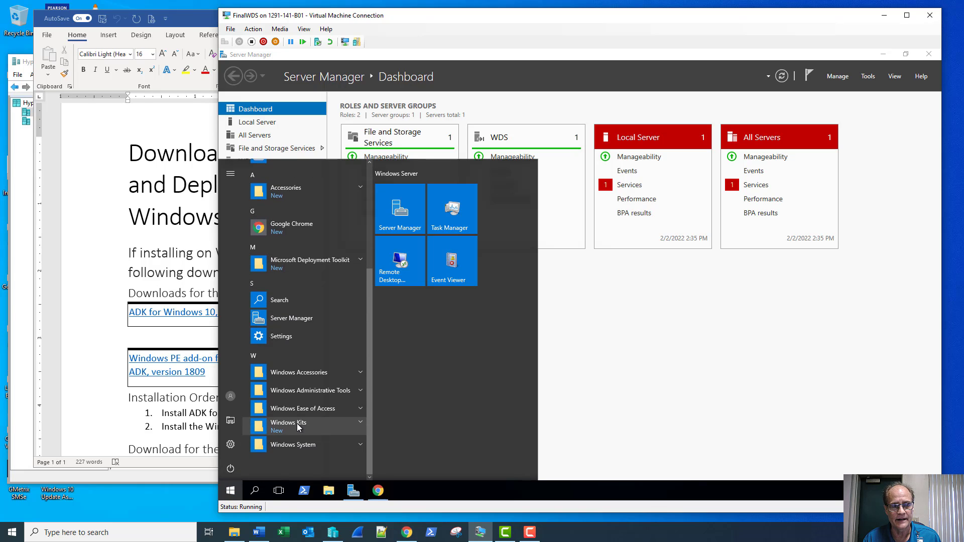
{"action": "left_click", "coordinate": [298, 427]}
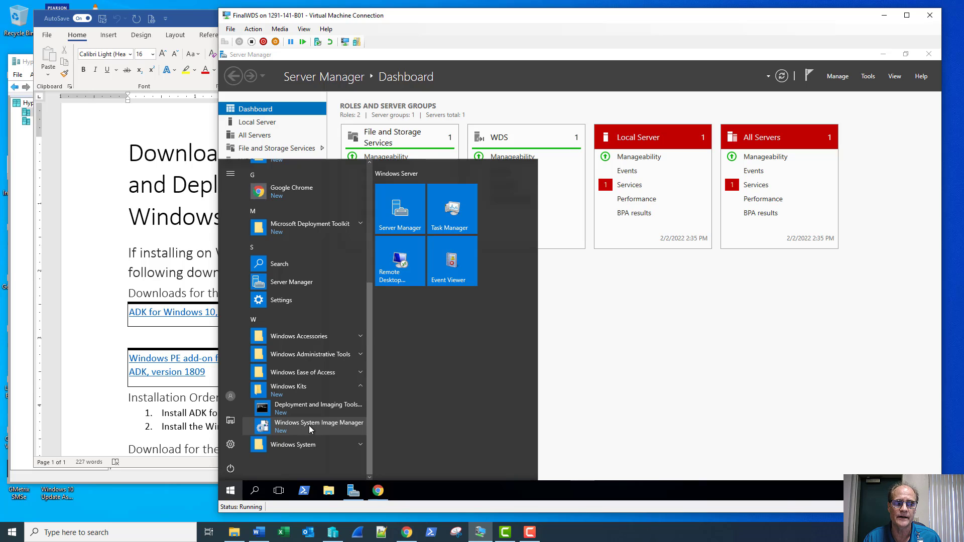
{"action": "right_click", "coordinate": [309, 427]}
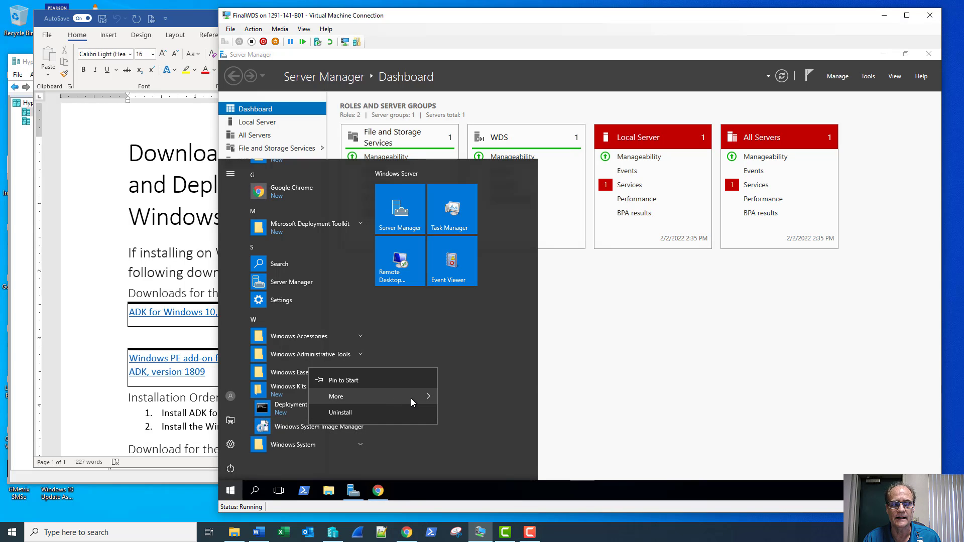
{"action": "mouse_move", "coordinate": [411, 399]}
{"action": "left_click", "coordinate": [454, 403]}
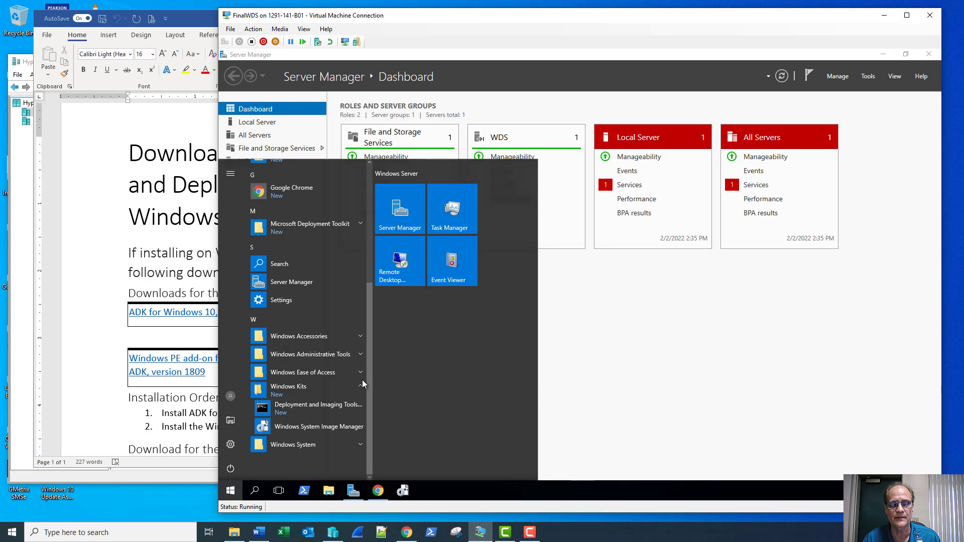
Pin Deployment Workbench from the Microsoft Deployment Toolkit folder to the server's taskbar.
{"action": "scroll", "coordinate": [341, 387], "scroll_direction": "up", "scroll_amount": 2}
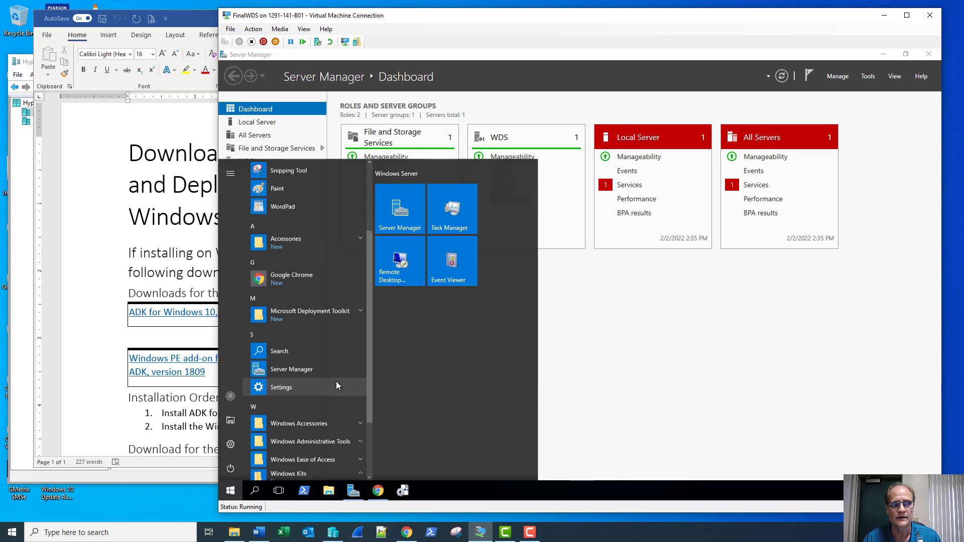
{"action": "left_click", "coordinate": [311, 321]}
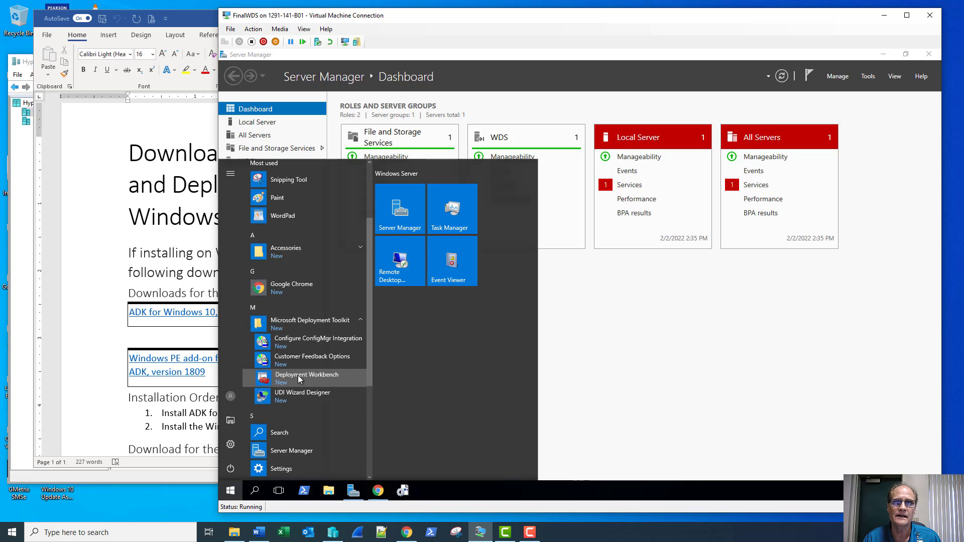
{"action": "right_click", "coordinate": [300, 379]}
{"action": "mouse_move", "coordinate": [414, 407]}
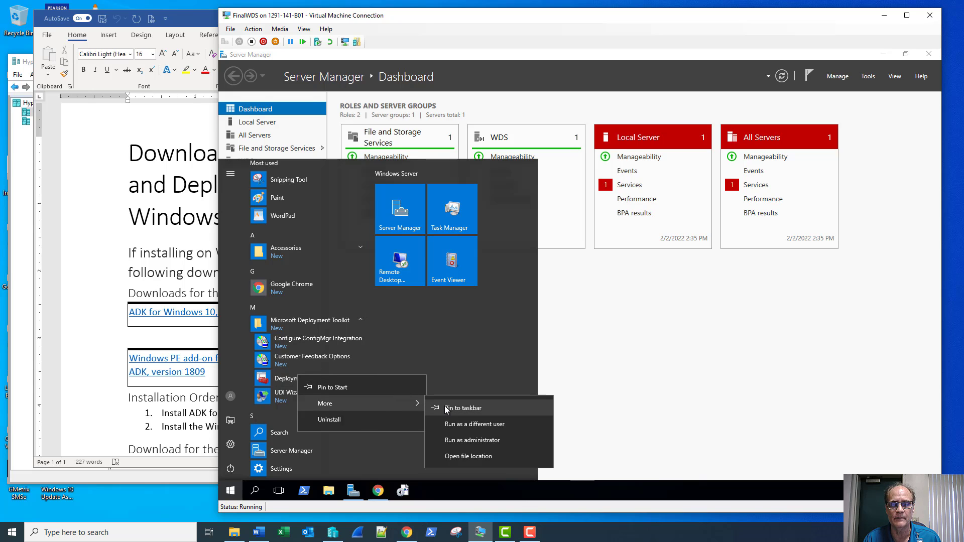
{"action": "left_click", "coordinate": [511, 406]}
{"action": "left_click", "coordinate": [651, 374]}
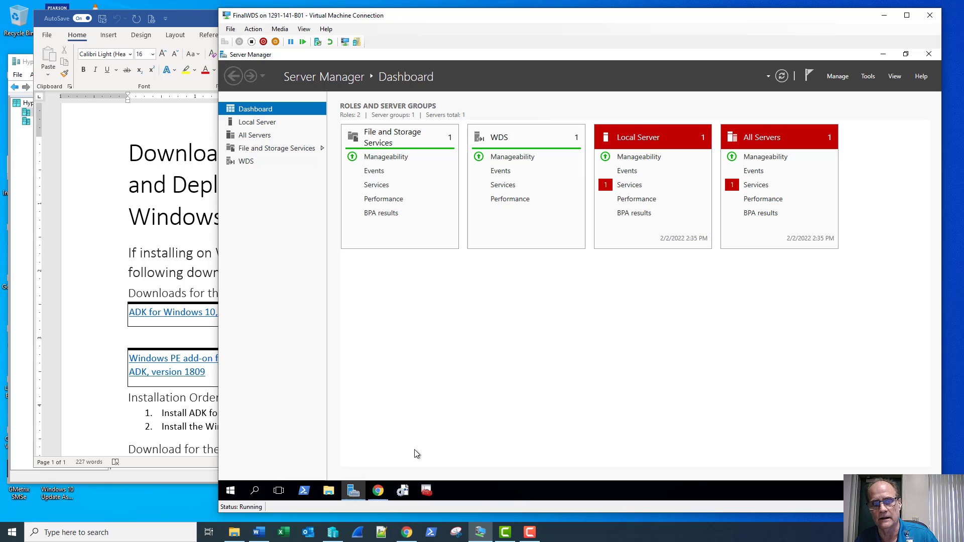
Open Windows System Image Manager and create a distribution share in a new folder named DistributionShare on ImageStorage (D:).
{"action": "left_click", "coordinate": [403, 491]}
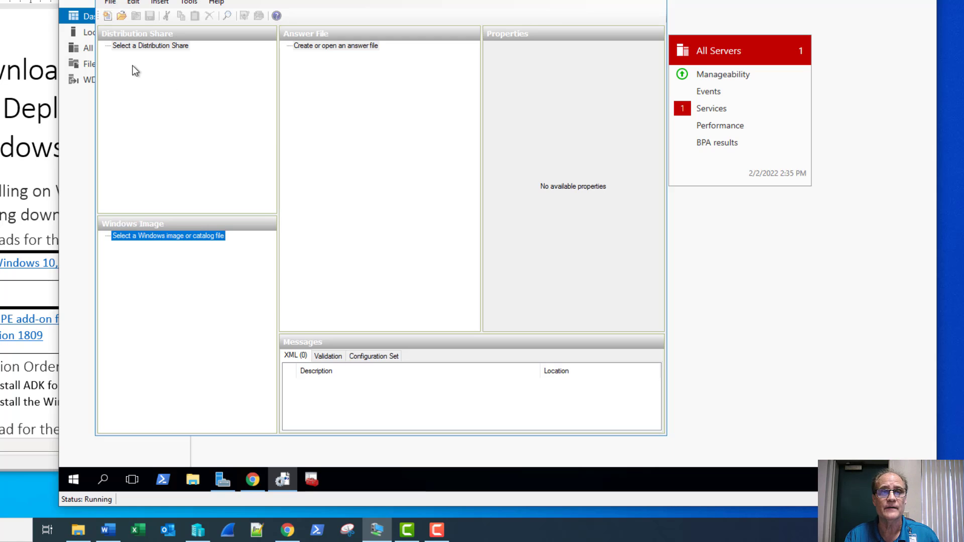
{"action": "right_click", "coordinate": [160, 46]}
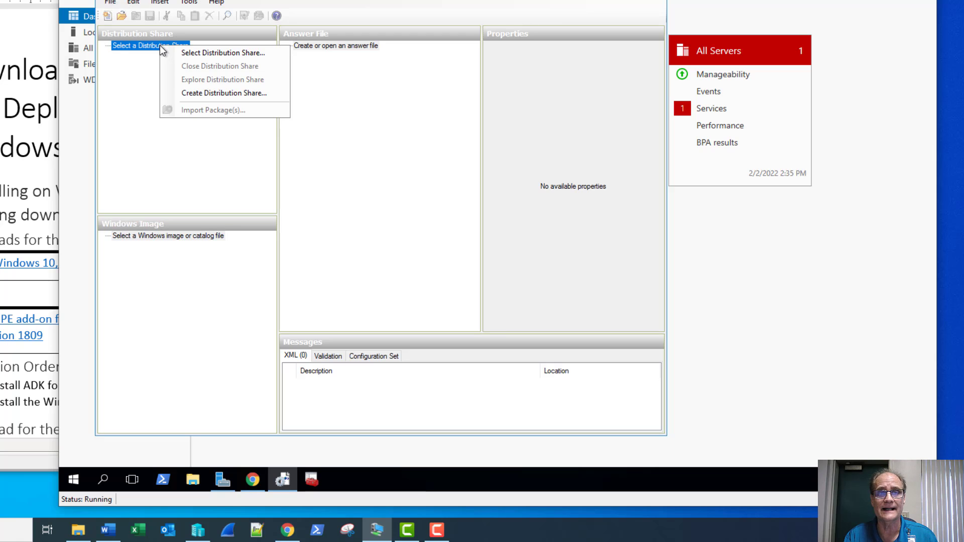
{"action": "left_click", "coordinate": [181, 93]}
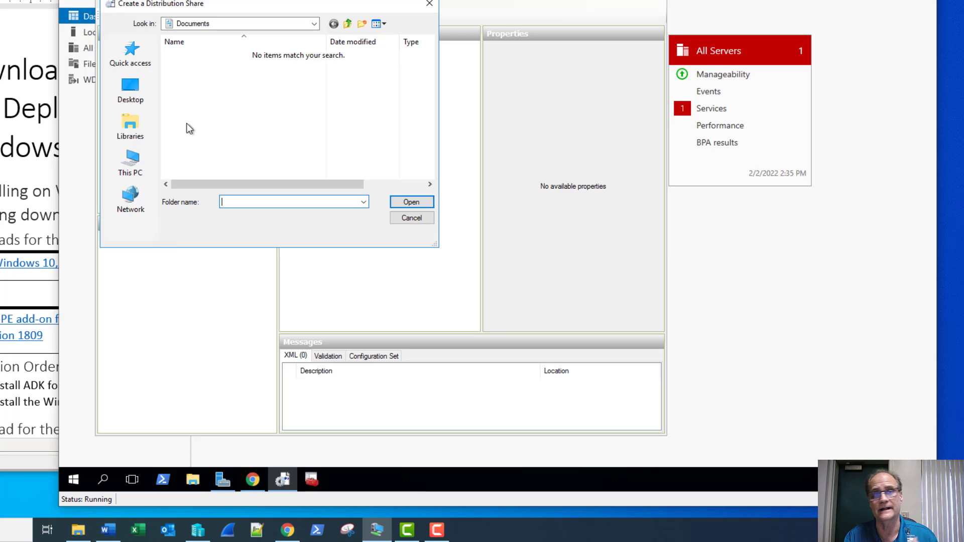
{"action": "left_click", "coordinate": [315, 23]}
{"action": "left_click", "coordinate": [225, 161]}
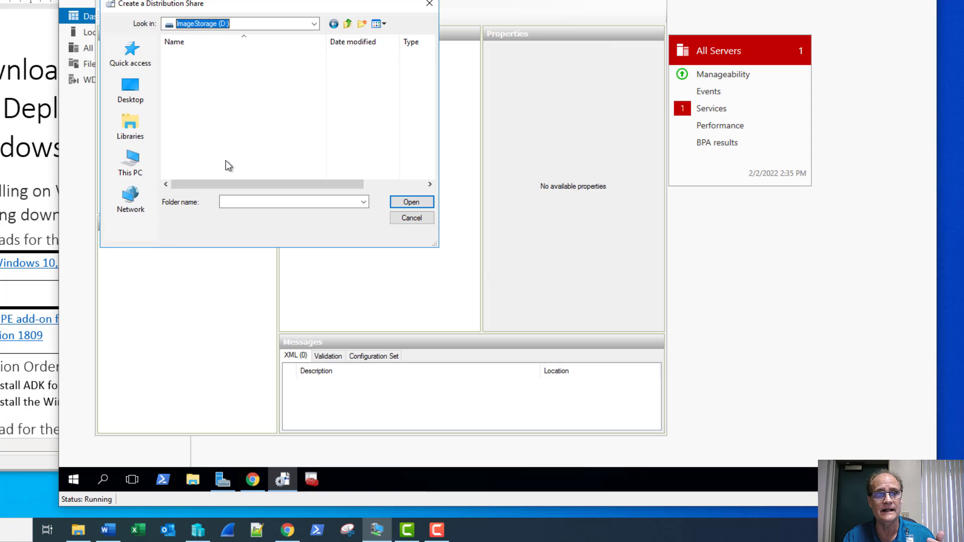
{"action": "left_click", "coordinate": [362, 24]}
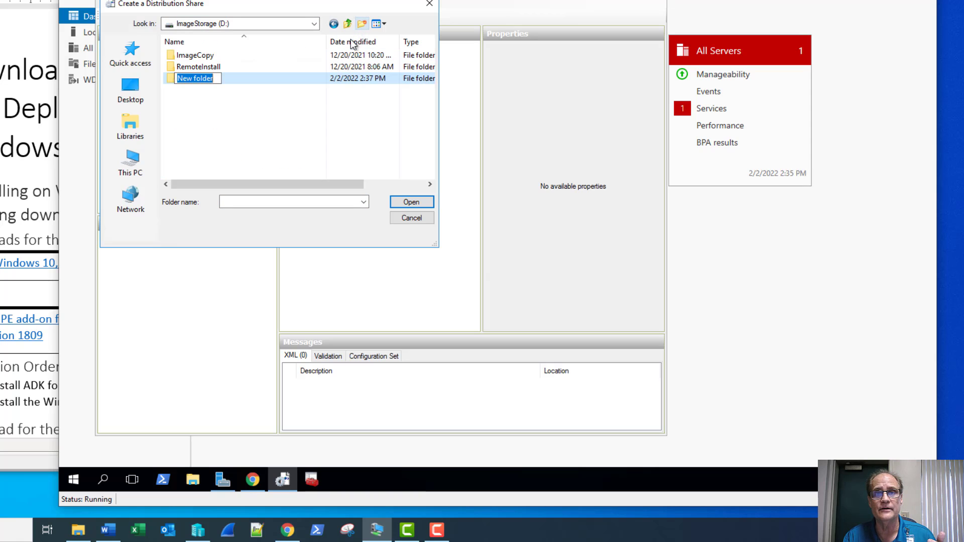
{"action": "type", "text": "D"}
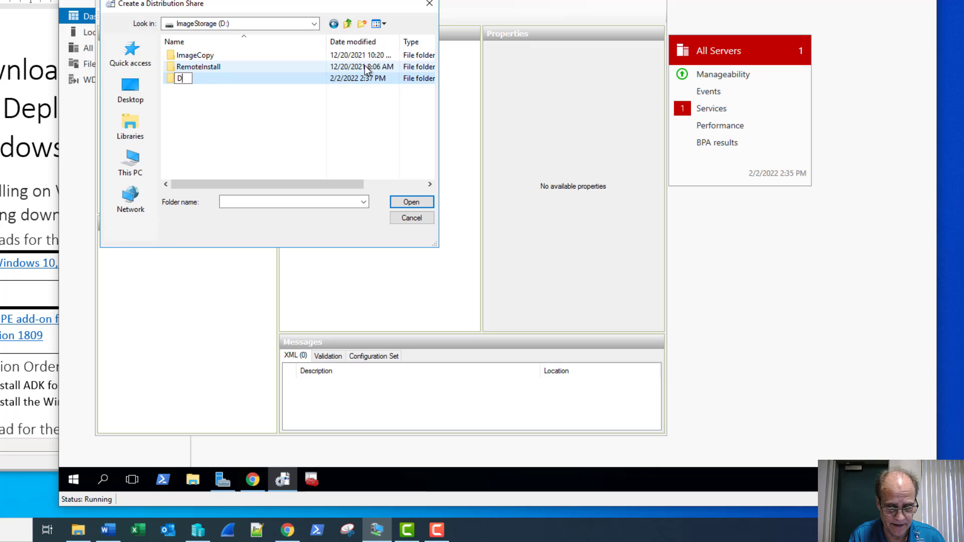
{"action": "type", "text": "istribu"}
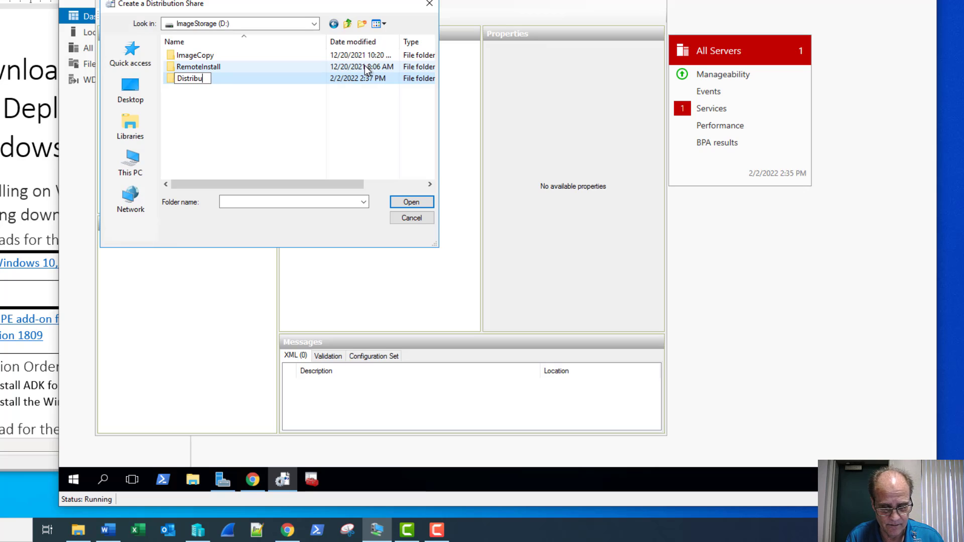
{"action": "type", "text": "tionShare"}
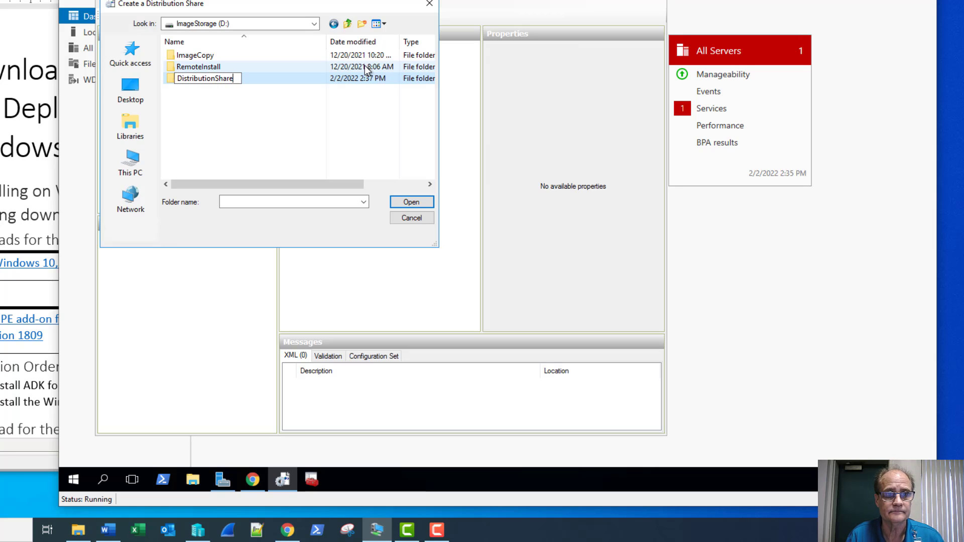
{"action": "key", "text": "Return"}
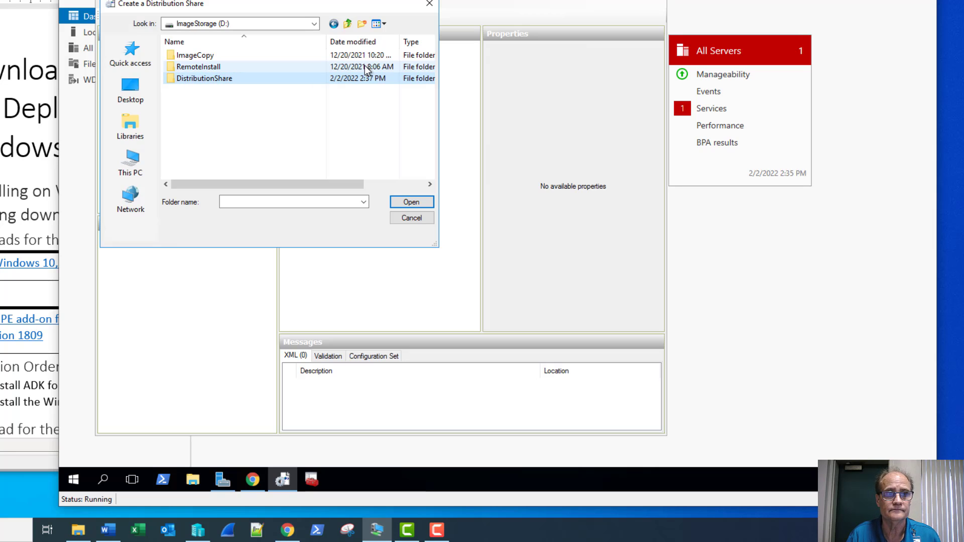
{"action": "left_click", "coordinate": [410, 201]}
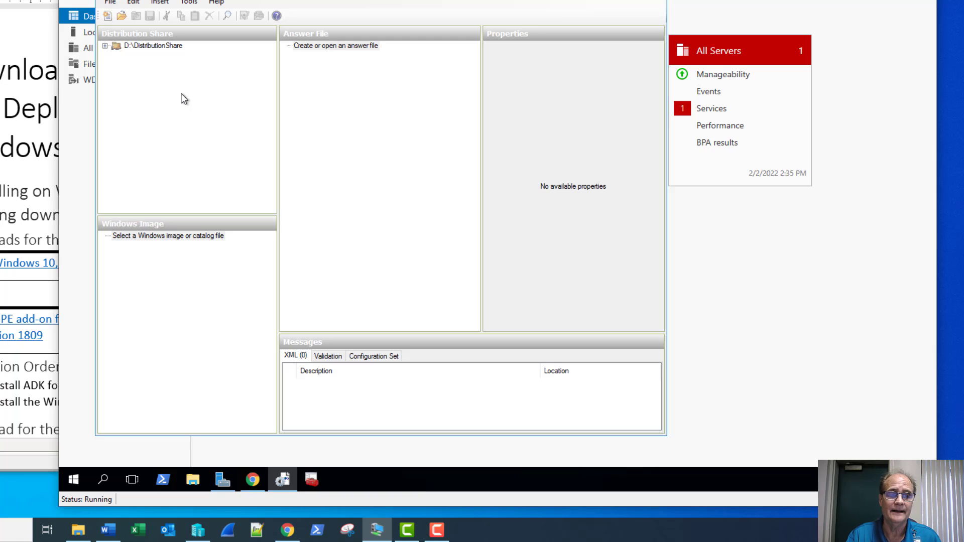
Load Win10Install.wim from the ImageCopy folder on ImageStorage (D:) as the Windows image and create its catalog file.
{"action": "right_click", "coordinate": [176, 235]}
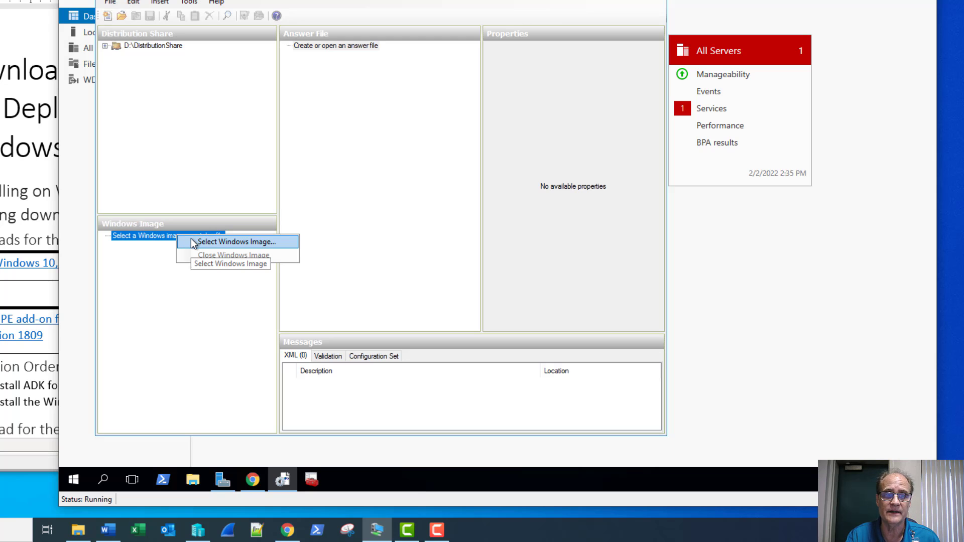
{"action": "left_click", "coordinate": [193, 243]}
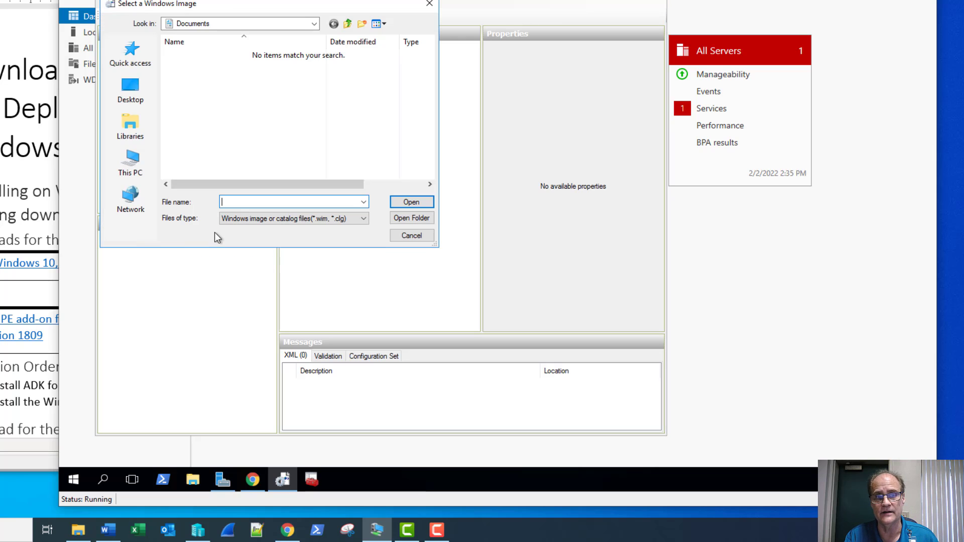
{"action": "left_click", "coordinate": [314, 24]}
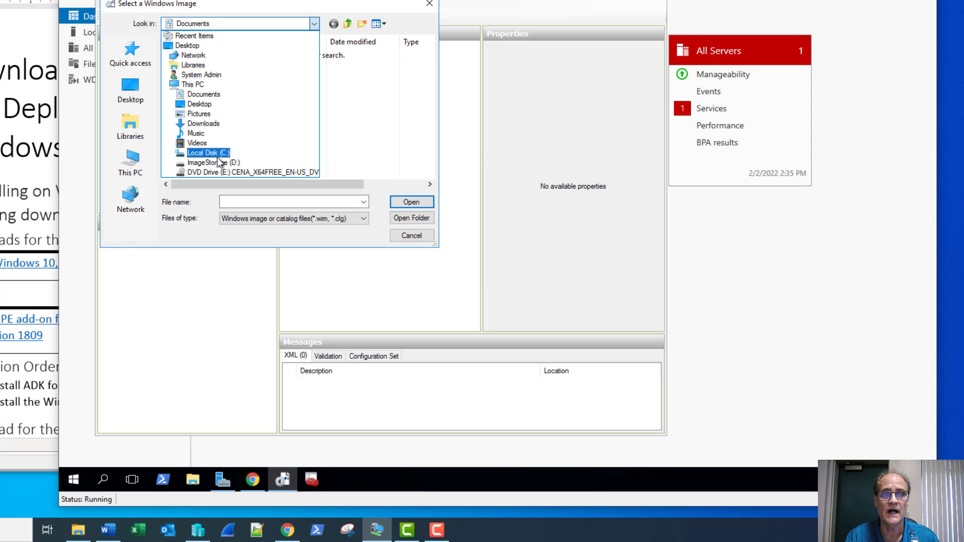
{"action": "left_click", "coordinate": [217, 163]}
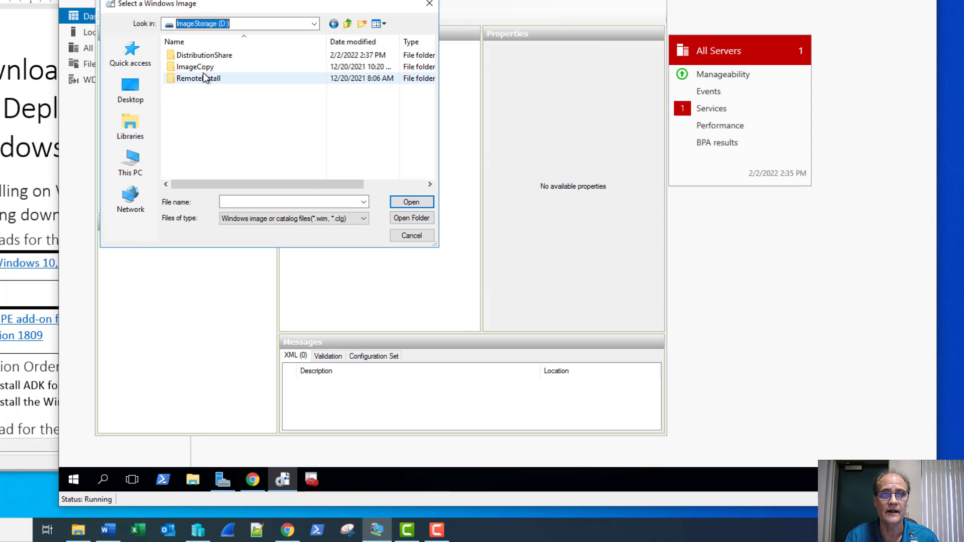
{"action": "double_click", "coordinate": [203, 67]}
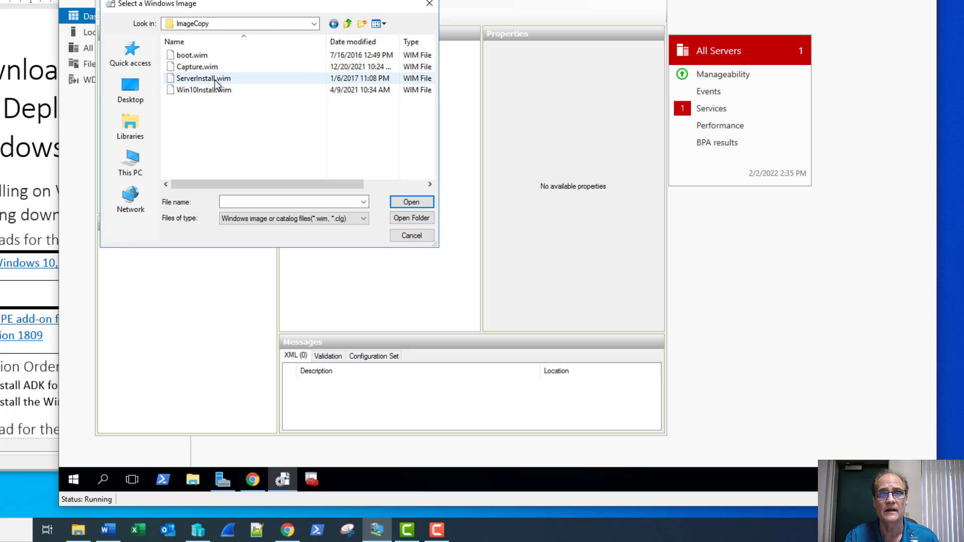
{"action": "left_click", "coordinate": [209, 89]}
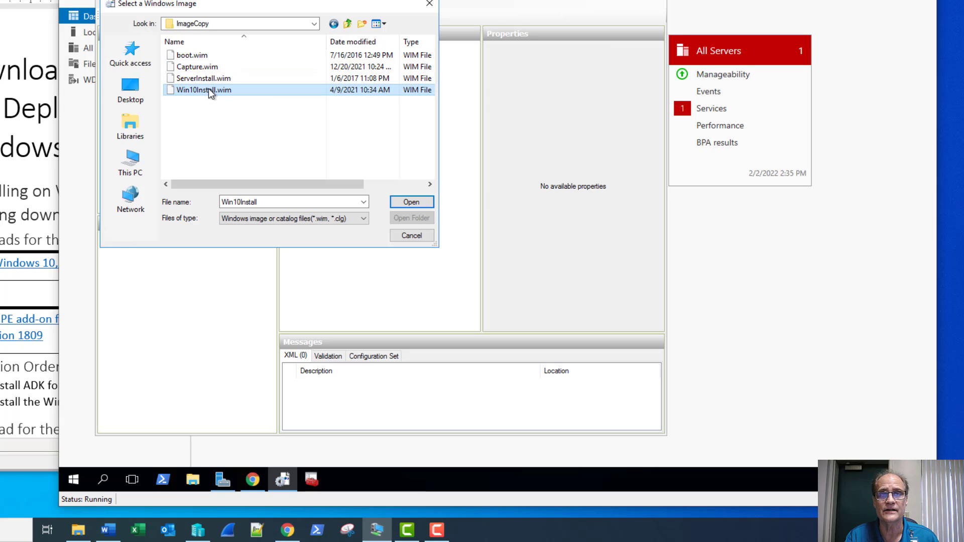
{"action": "left_click", "coordinate": [413, 203]}
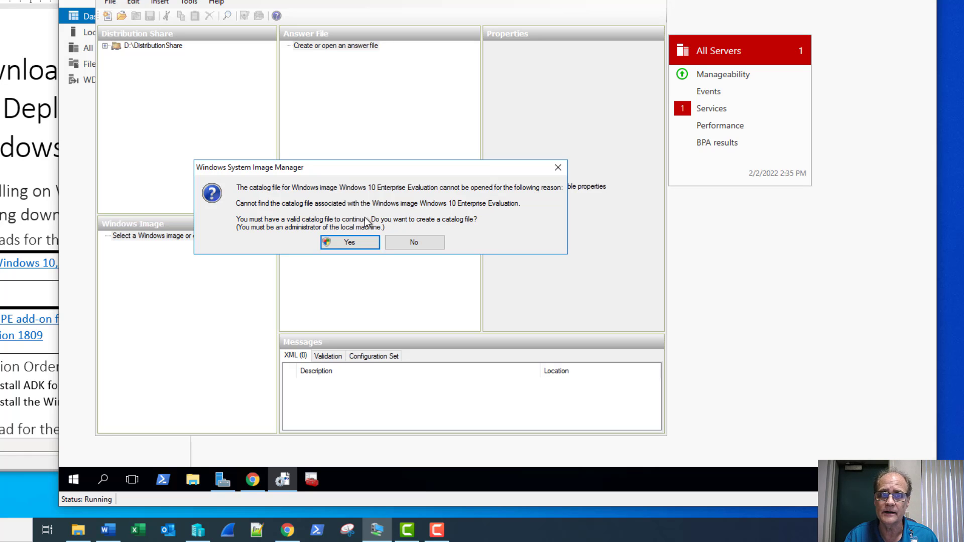
{"action": "left_click", "coordinate": [350, 243]}
{"action": "left_click", "coordinate": [432, 288]}
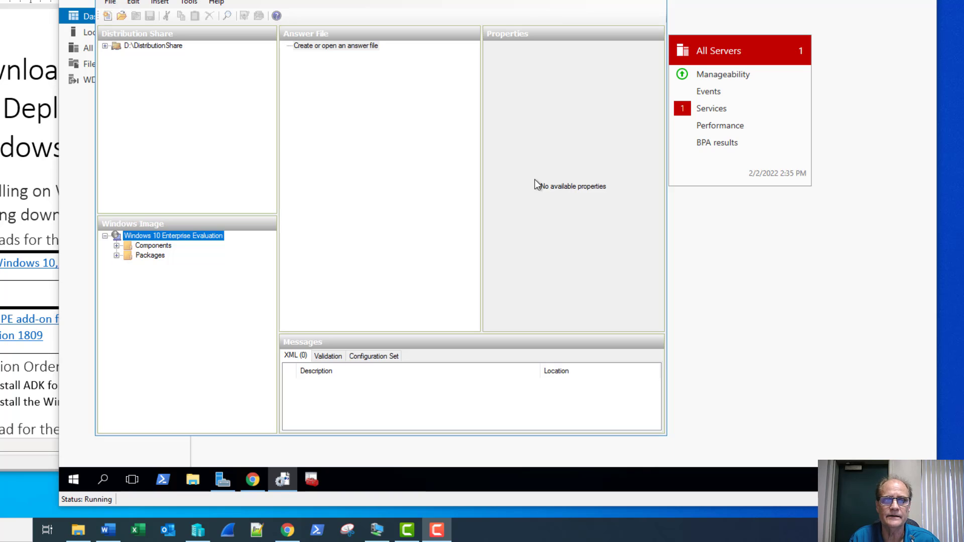
Look through the Packages and Components branches of the Windows 10 Enterprise Evaluation image.
{"action": "left_click", "coordinate": [117, 255]}
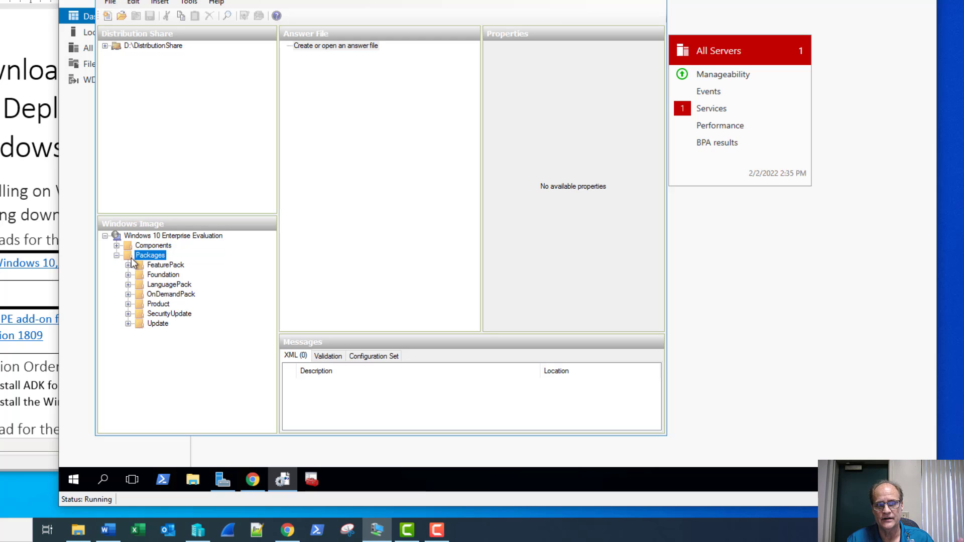
{"action": "left_click", "coordinate": [117, 256]}
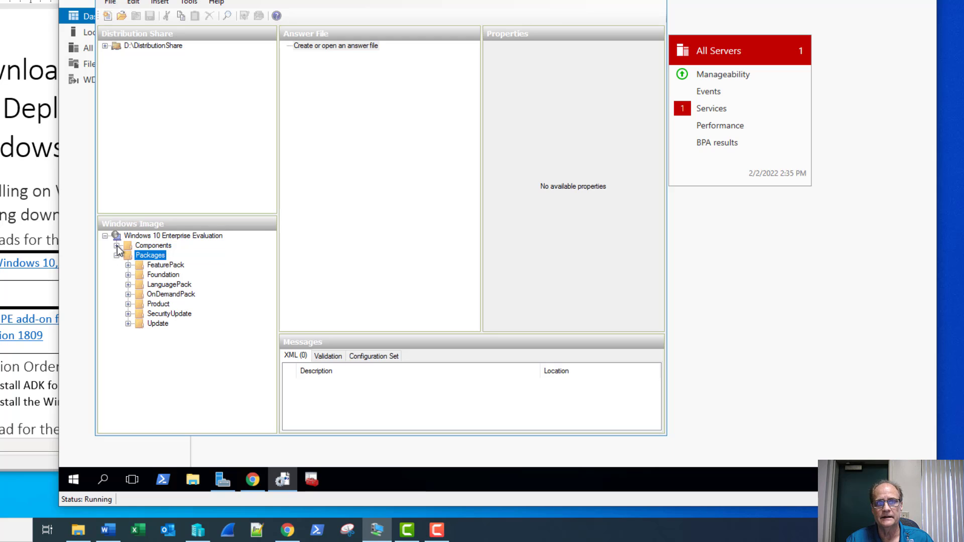
{"action": "left_click", "coordinate": [116, 245]}
{"action": "left_click", "coordinate": [116, 237]}
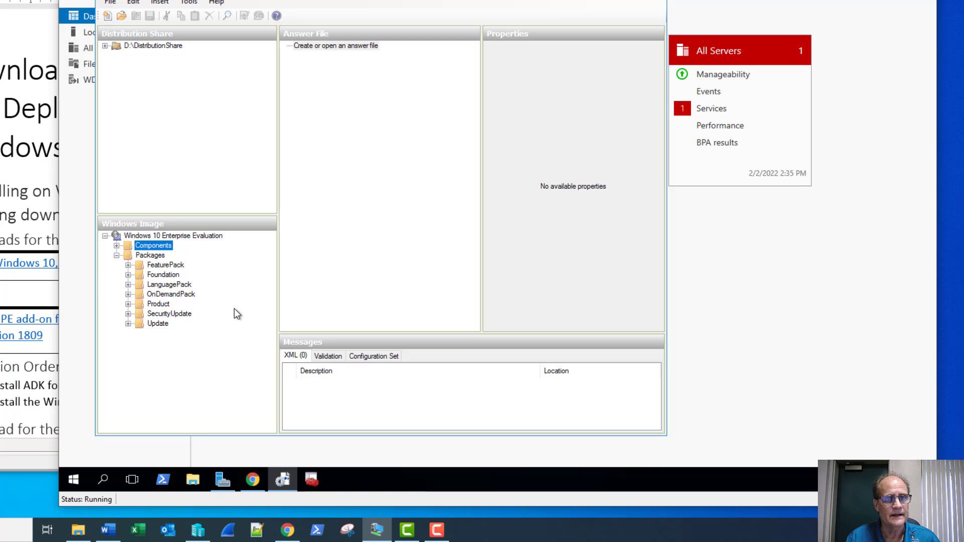
Copy autounattendWin10UEFI from the Downloads folder into RemoteInstall on ImageStorage (D:), granting administrator permission for the copy.
{"action": "left_click", "coordinate": [199, 480]}
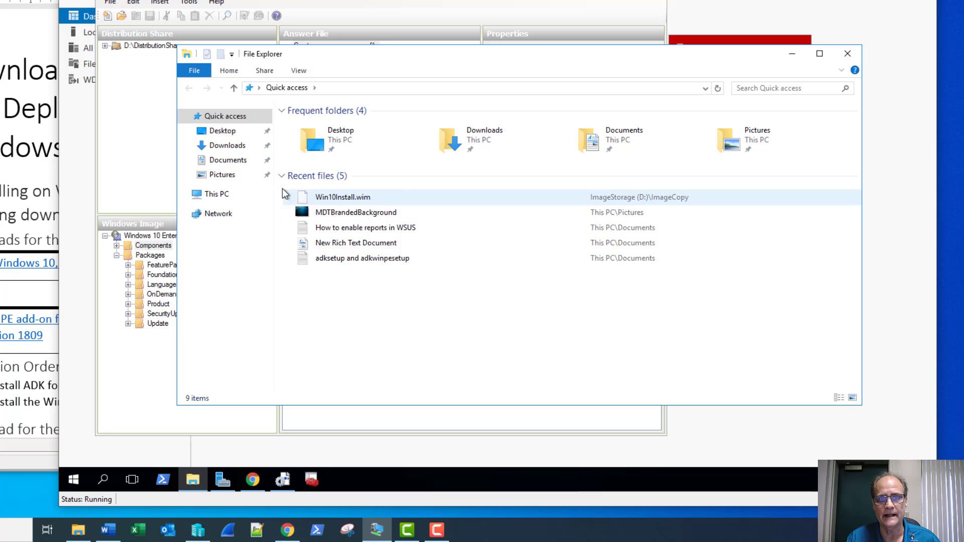
{"action": "left_click", "coordinate": [226, 146]}
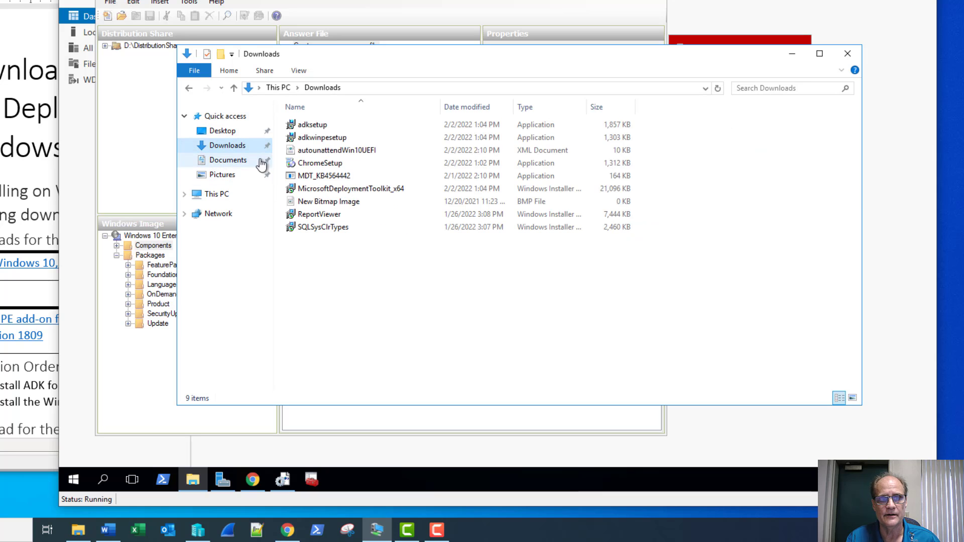
{"action": "left_click", "coordinate": [315, 152]}
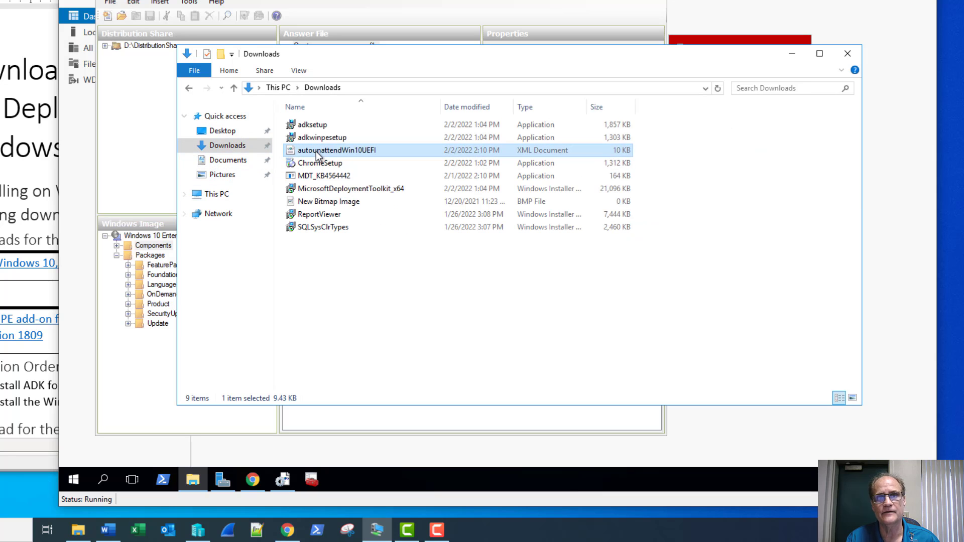
{"action": "right_click", "coordinate": [317, 152]}
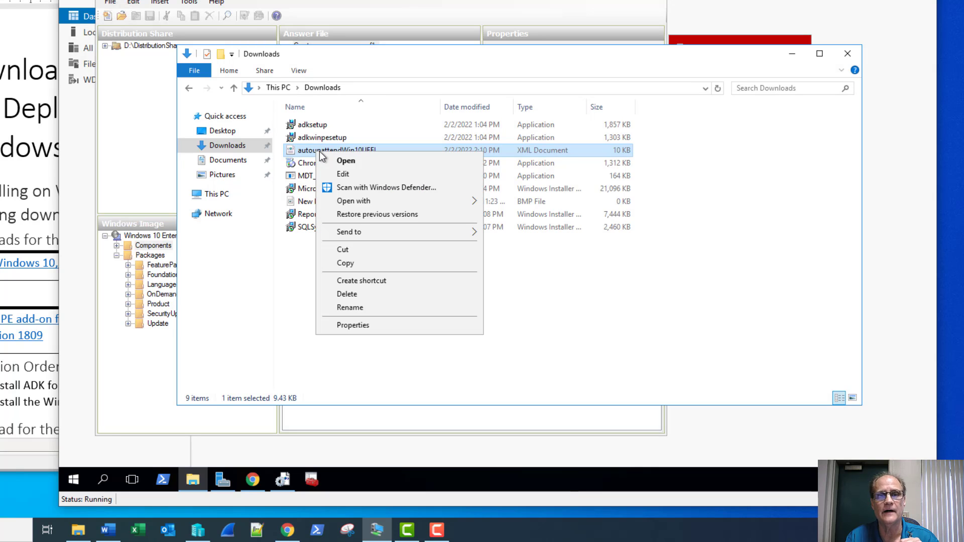
{"action": "left_click", "coordinate": [345, 262]}
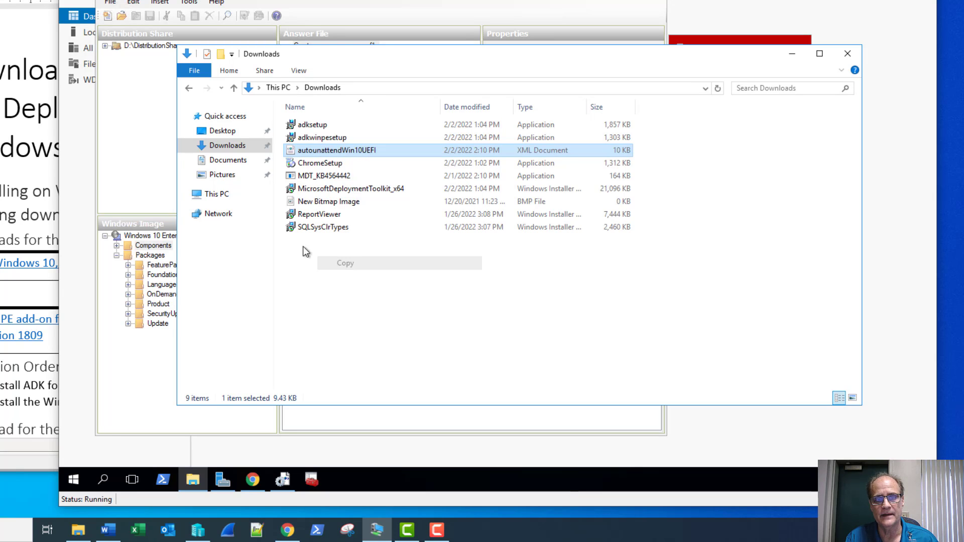
{"action": "left_click", "coordinate": [207, 193]}
{"action": "double_click", "coordinate": [467, 217]}
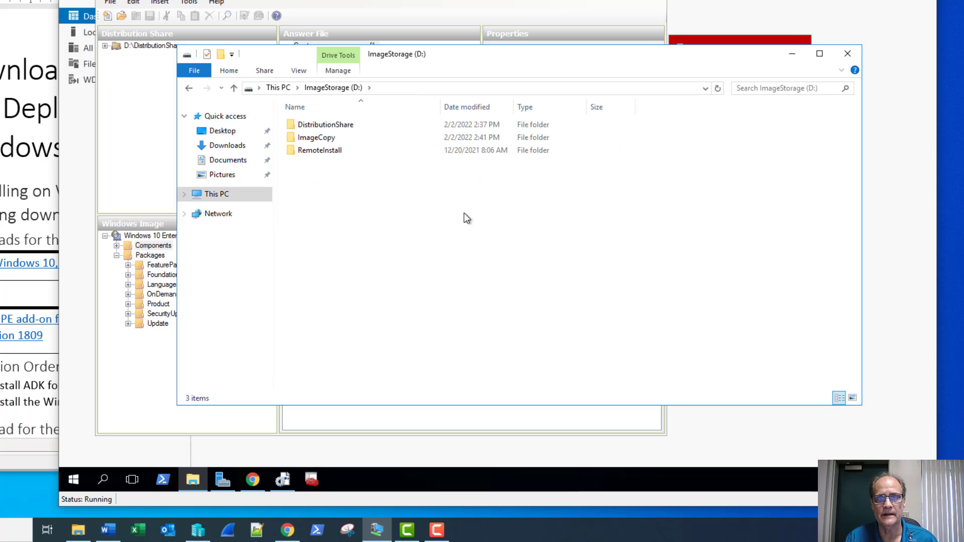
{"action": "double_click", "coordinate": [328, 151]}
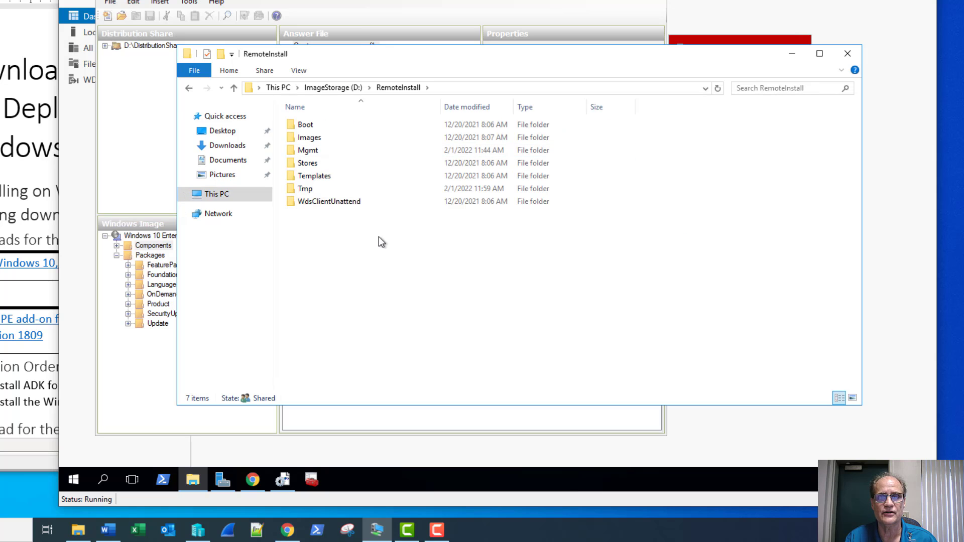
{"action": "right_click", "coordinate": [360, 248]}
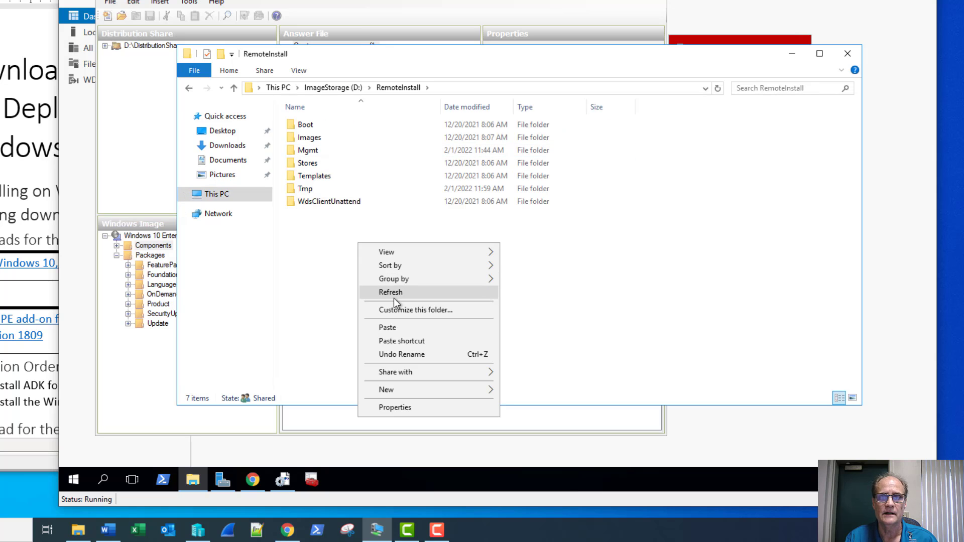
{"action": "left_click", "coordinate": [406, 328]}
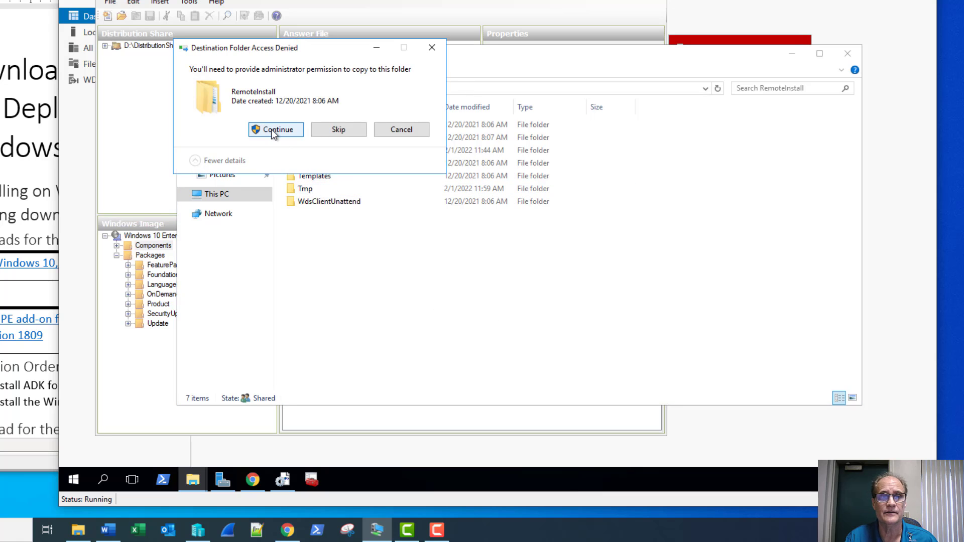
{"action": "left_click", "coordinate": [272, 129]}
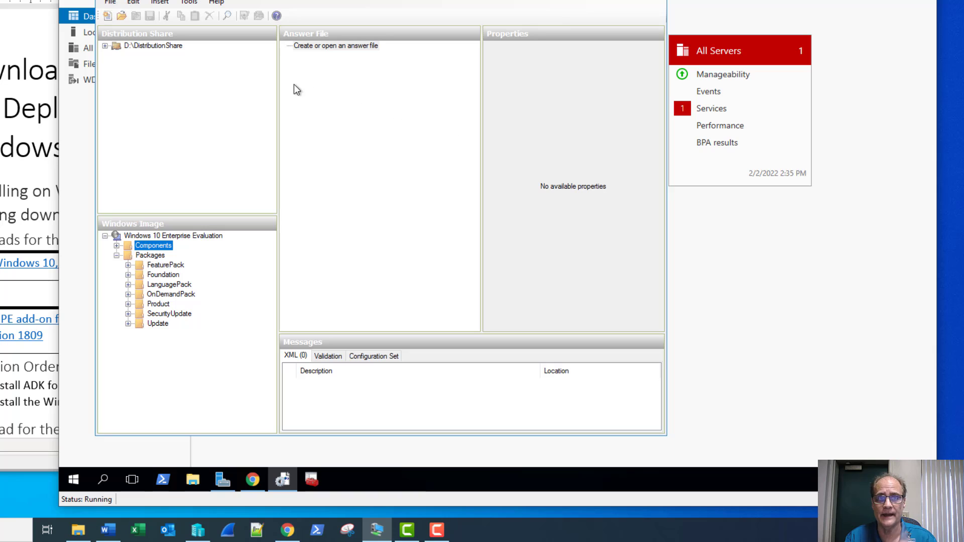
Open autounattendWin10UEFI from RemoteInstall on ImageStorage (D:) as the answer file and expand its windowsPE pass.
{"action": "right_click", "coordinate": [332, 46]}
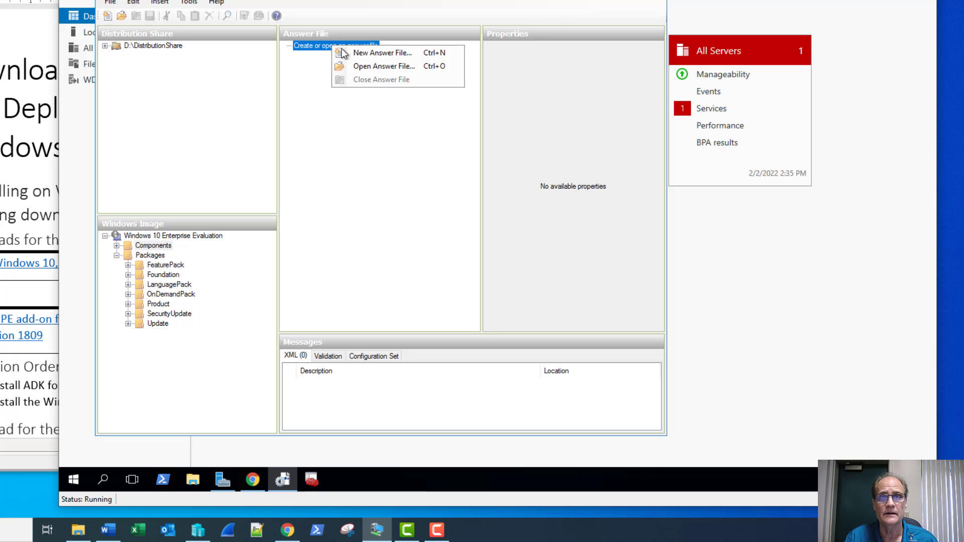
{"action": "left_click", "coordinate": [370, 67]}
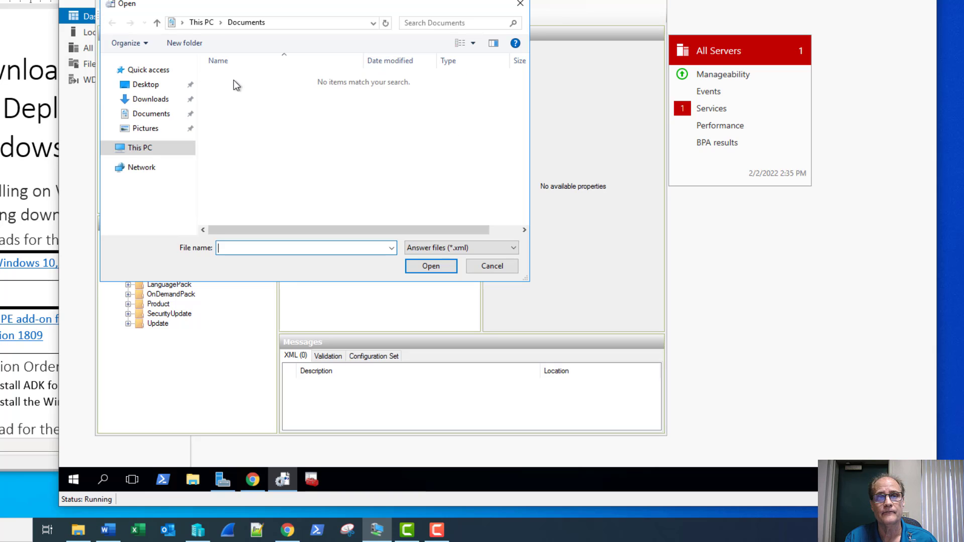
{"action": "left_click", "coordinate": [182, 151]}
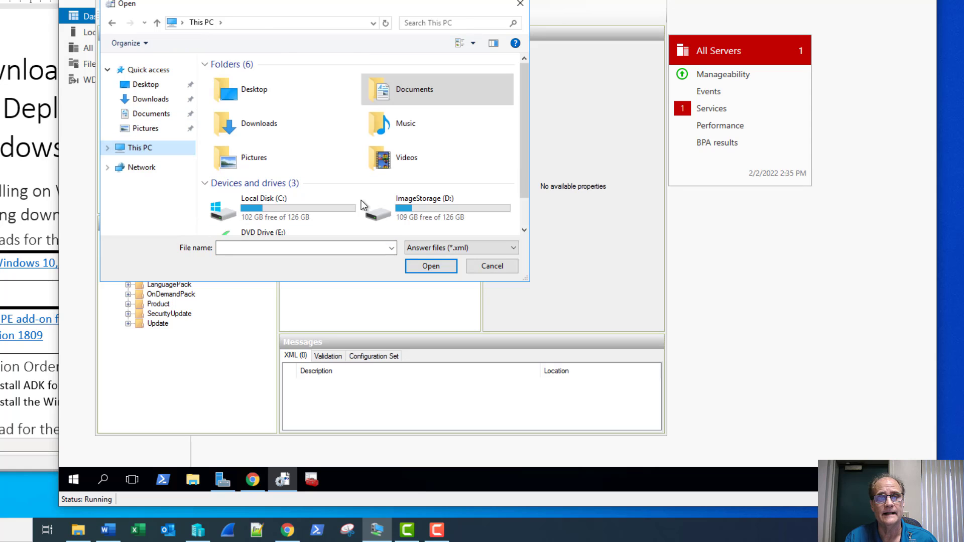
{"action": "double_click", "coordinate": [395, 194]}
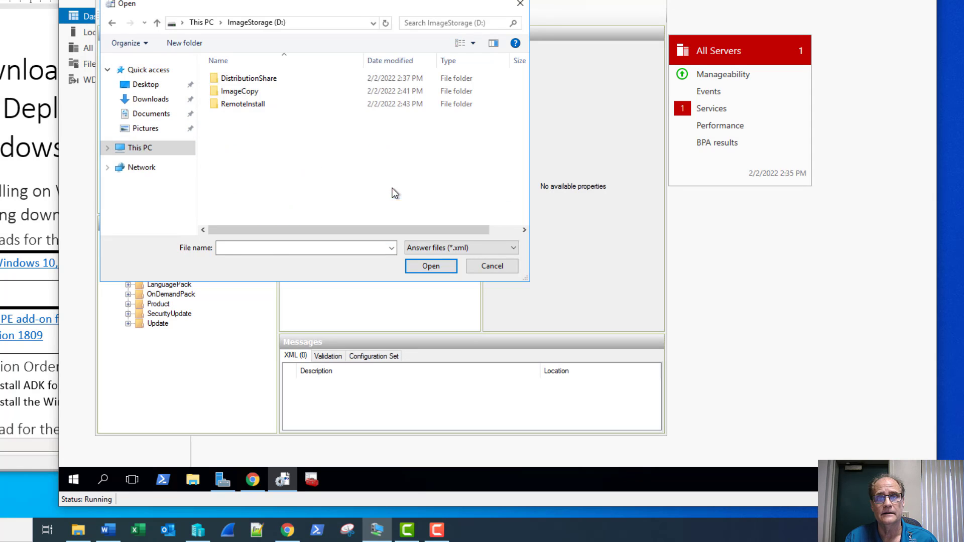
{"action": "double_click", "coordinate": [246, 105]}
{"action": "left_click", "coordinate": [250, 170]}
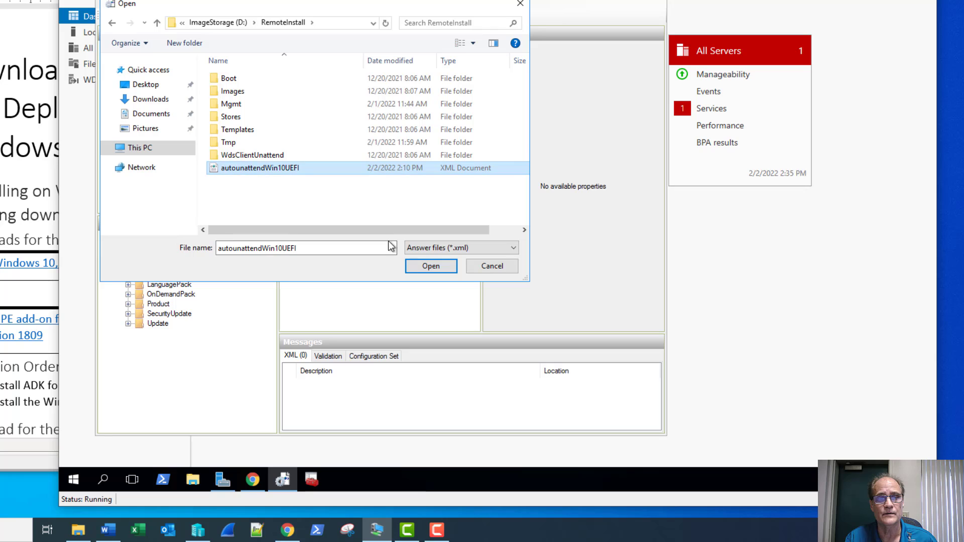
{"action": "left_click", "coordinate": [430, 266]}
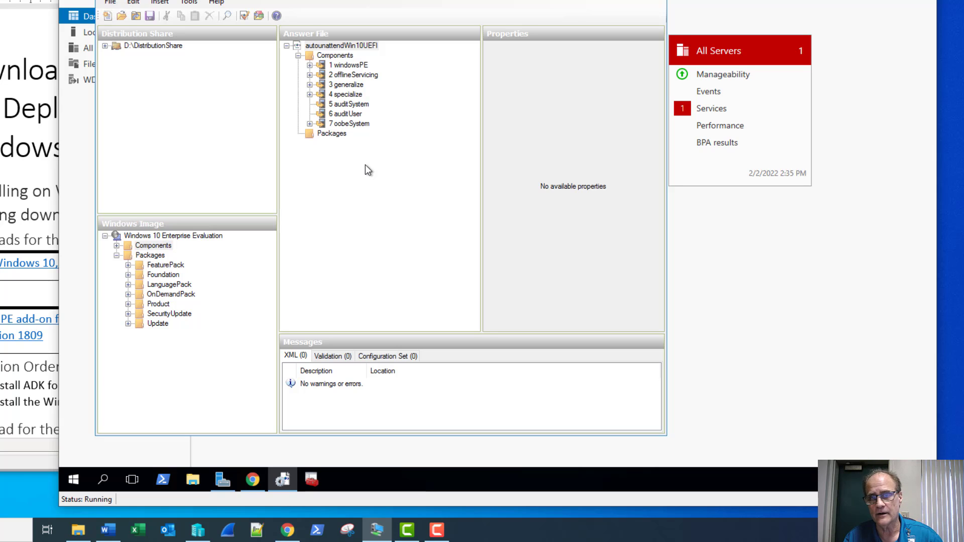
{"action": "left_click", "coordinate": [311, 65]}
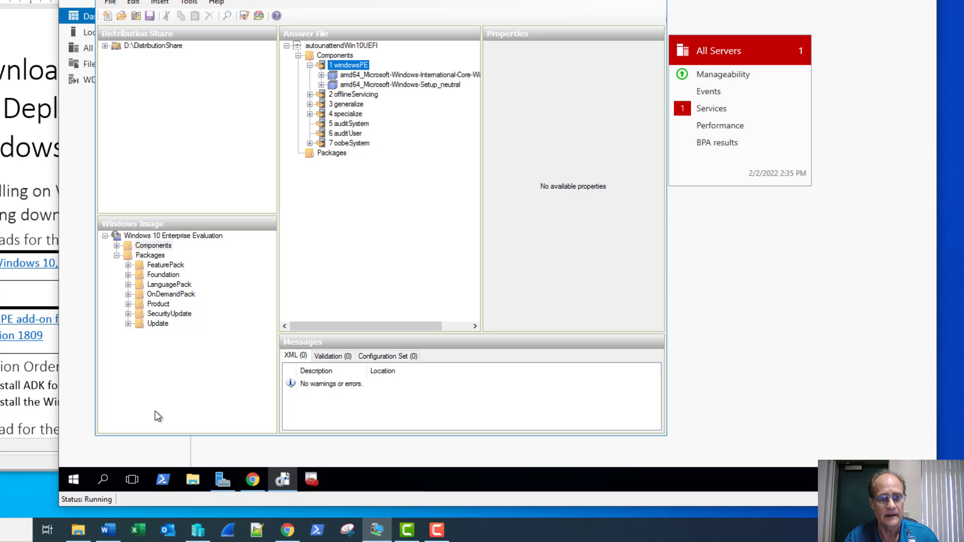
Find and start the Magnifier app on the host computer.
{"action": "left_click", "coordinate": [15, 530]}
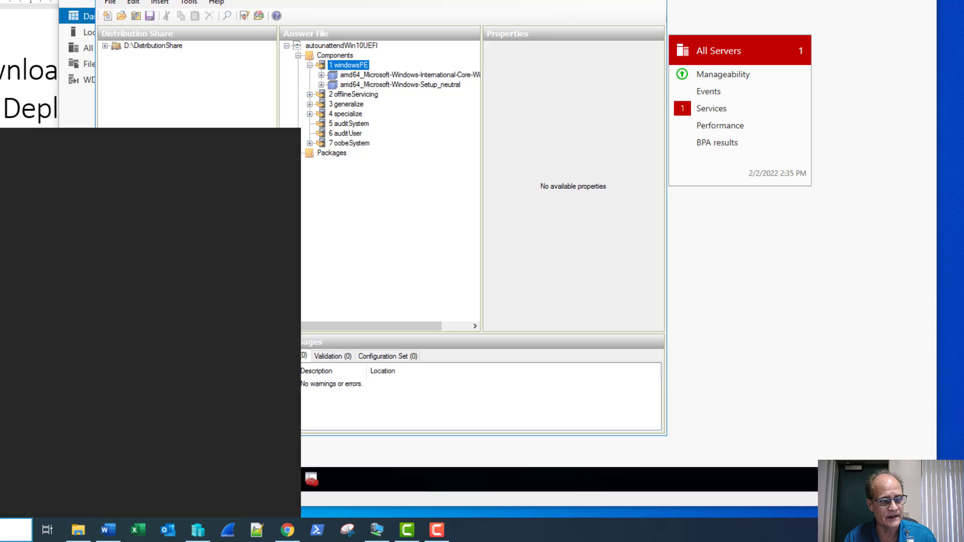
{"action": "type", "text": "mag"}
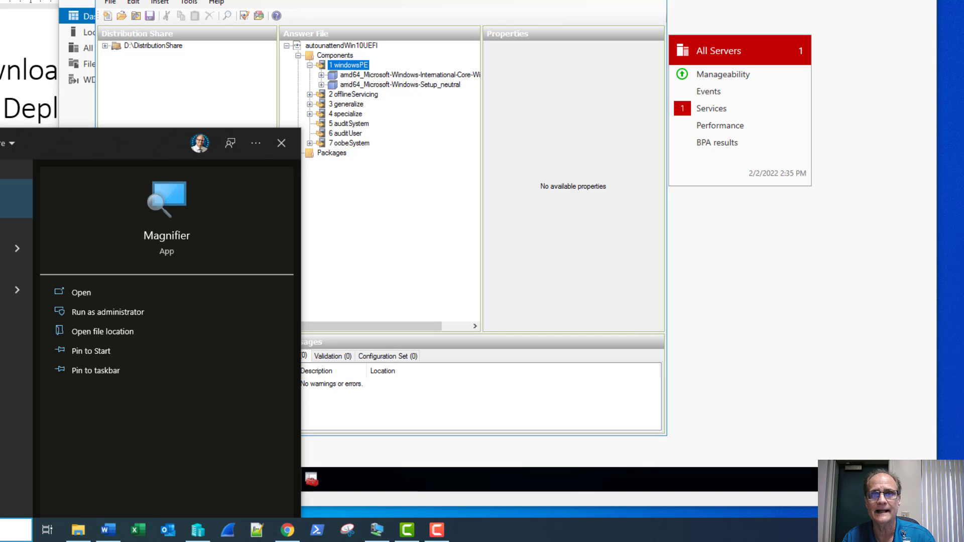
{"action": "key", "text": "Return"}
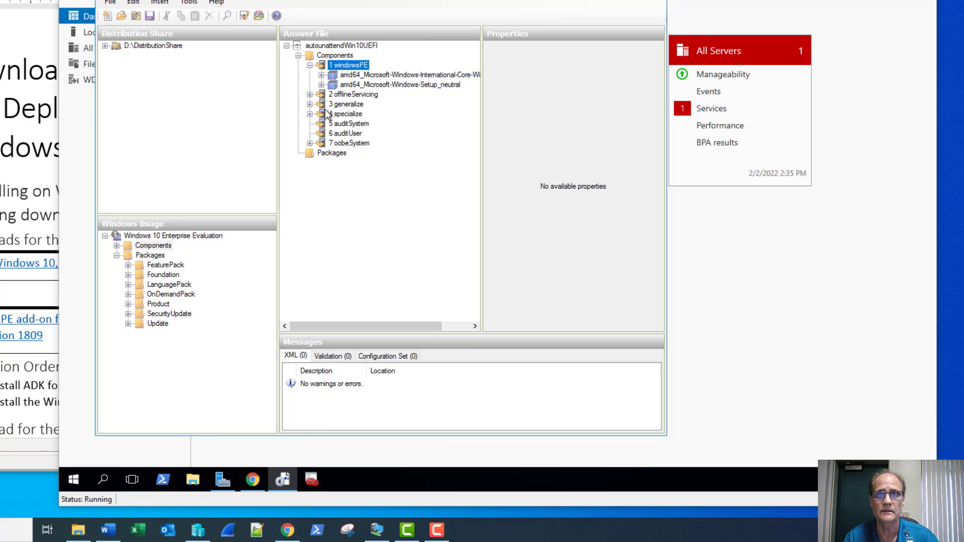
Examine the International-Core-WinPE component and its SetupUILanguage settings in the windowsPE pass, with System Image Manager maximized.
{"action": "left_click", "coordinate": [322, 75]}
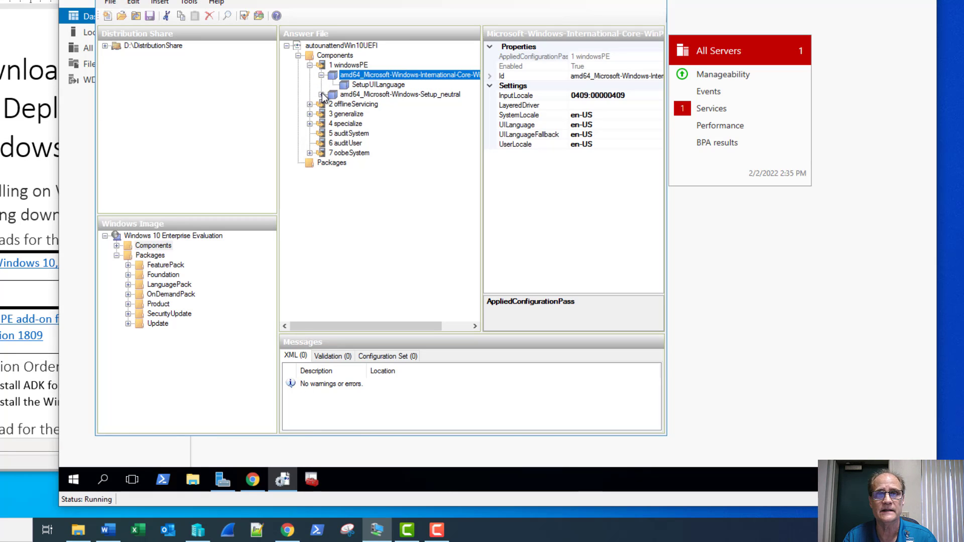
{"action": "left_click", "coordinate": [356, 85]}
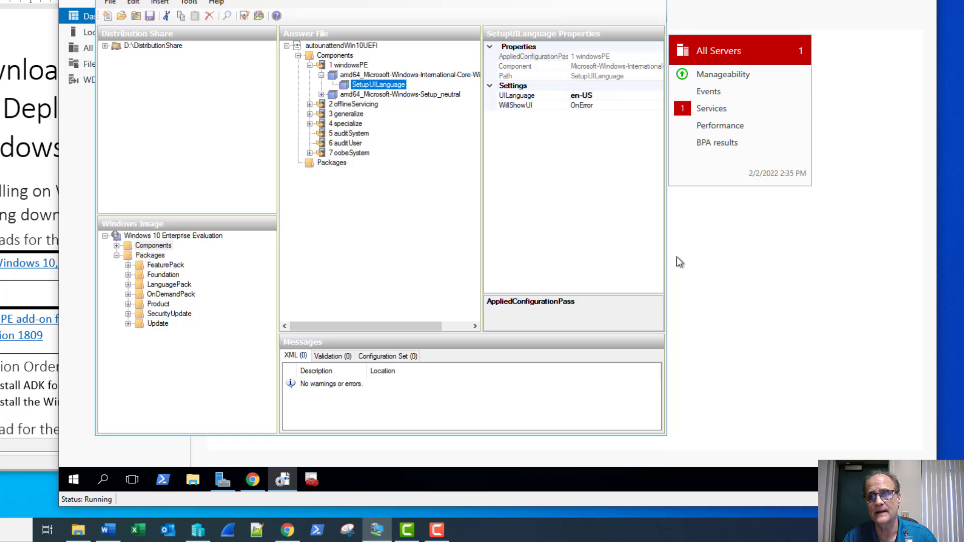
{"action": "left_click", "coordinate": [626, 0]}
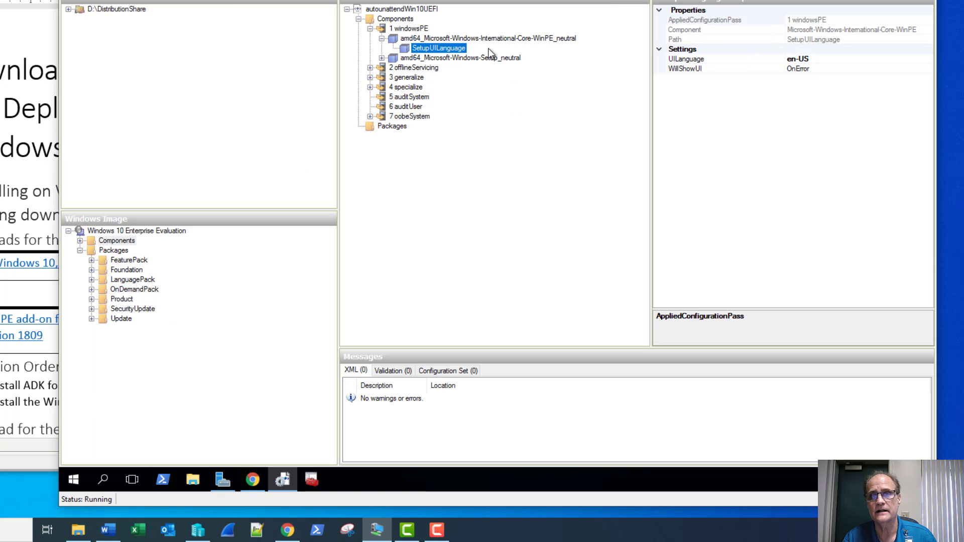
{"action": "left_click", "coordinate": [431, 39]}
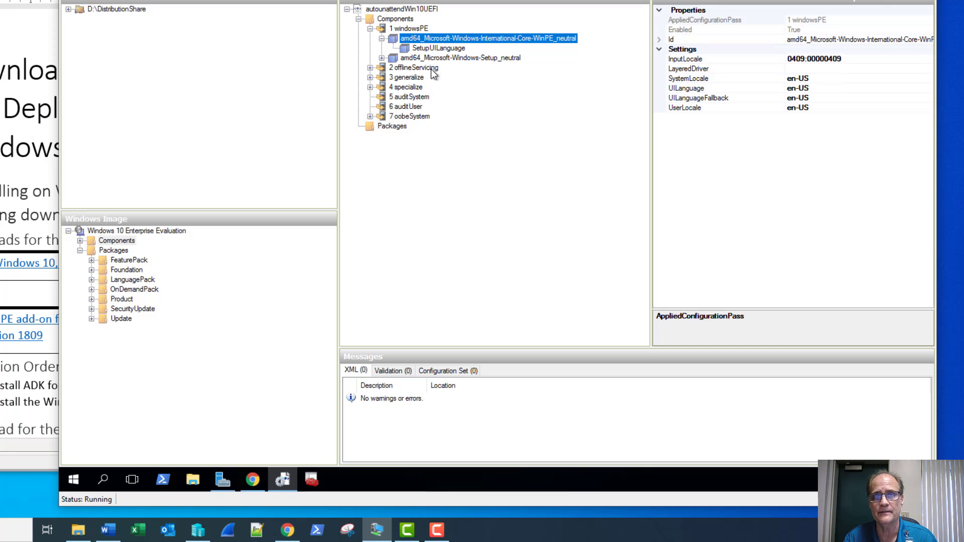
Examine the Microsoft-Windows-Setup component in the windowsPE pass, expanding DiskConfiguration down to the entry for disk 0.
{"action": "left_click", "coordinate": [412, 60]}
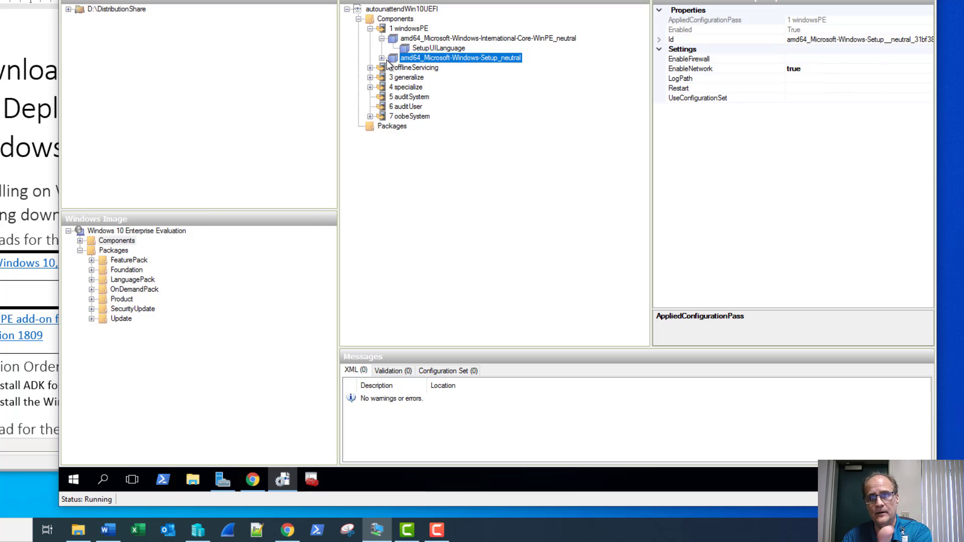
{"action": "left_click", "coordinate": [381, 58]}
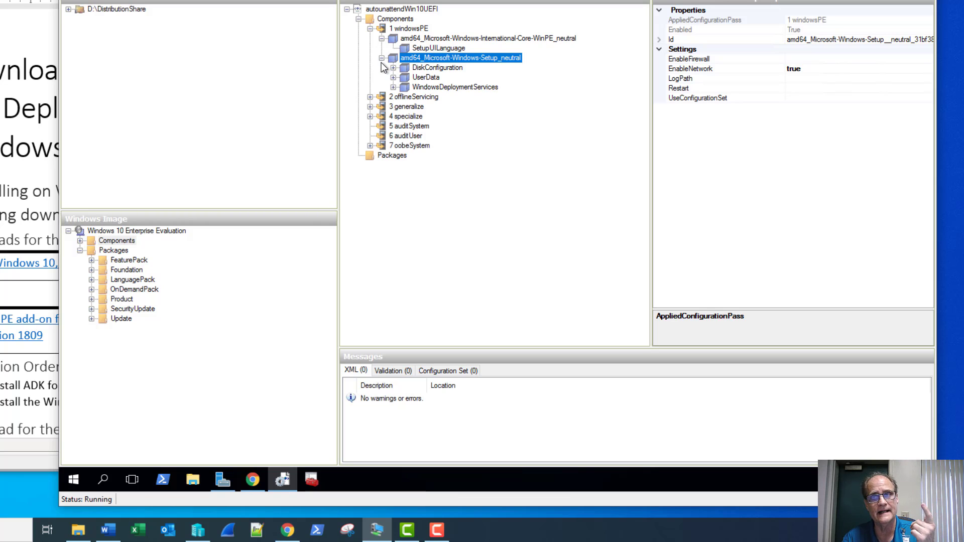
{"action": "double_click", "coordinate": [427, 68]}
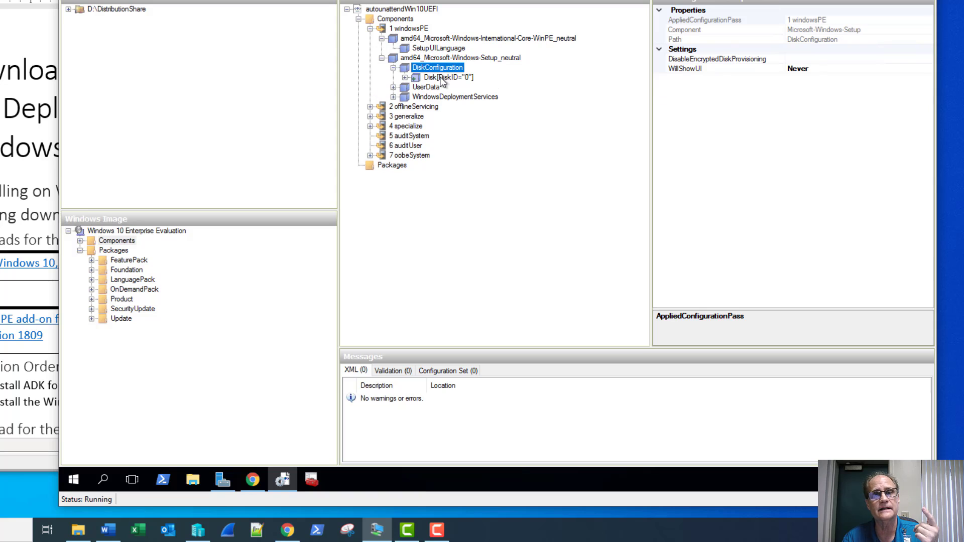
{"action": "double_click", "coordinate": [407, 79]}
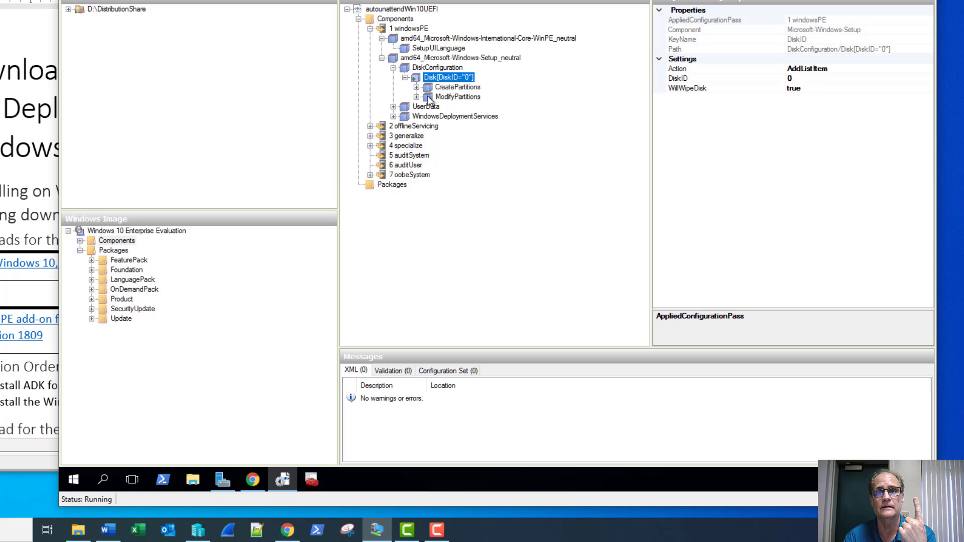
Review the settings of all four CreatePartition entries under disk 0, in order from 1 to 4.
{"action": "double_click", "coordinate": [419, 88]}
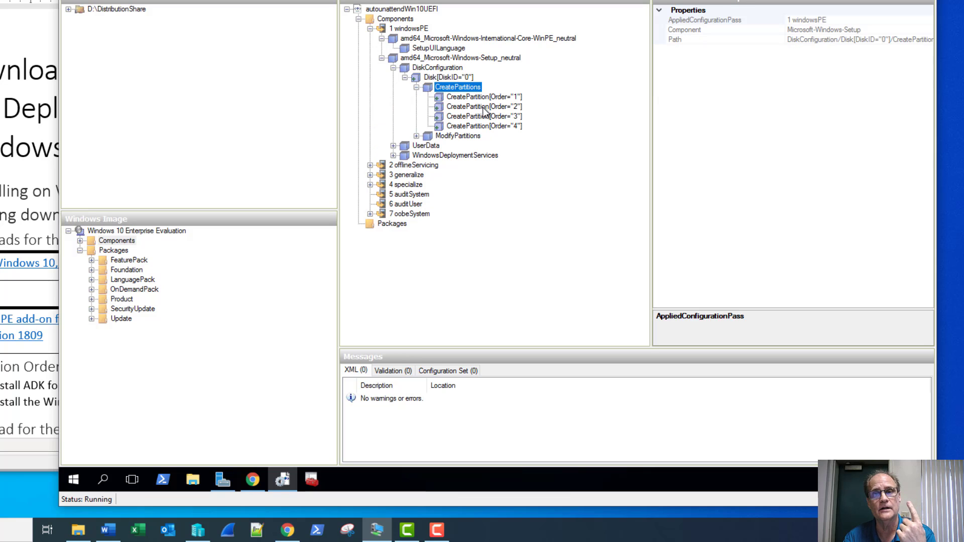
{"action": "left_click", "coordinate": [496, 97]}
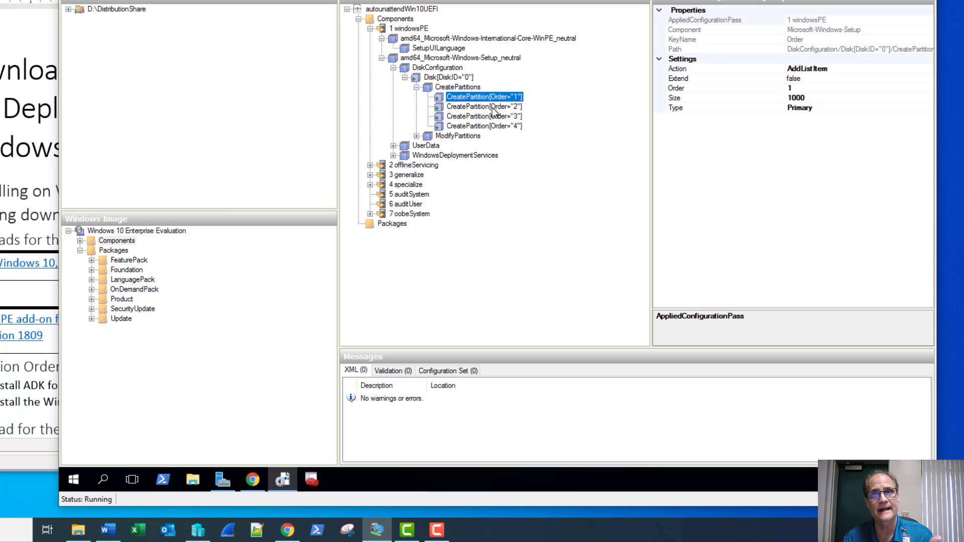
{"action": "left_click", "coordinate": [495, 109]}
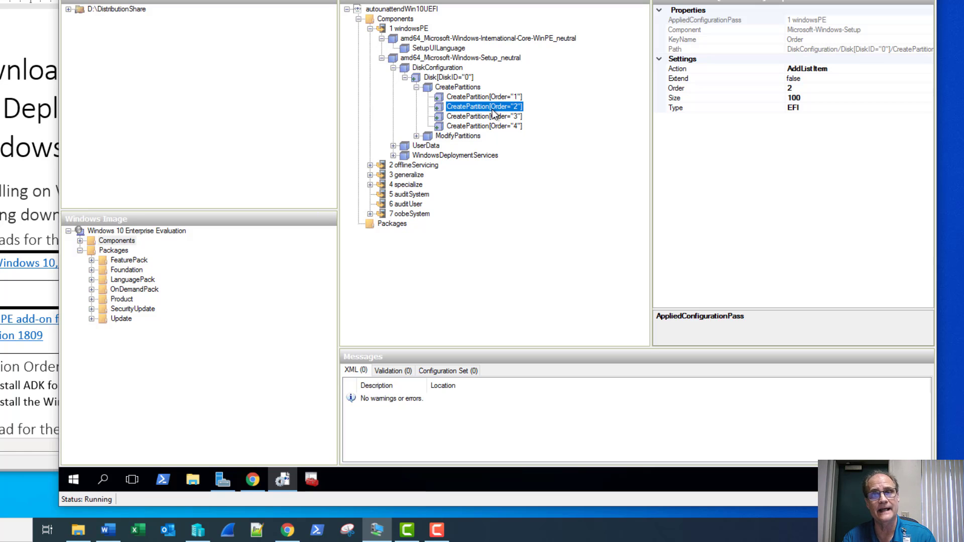
{"action": "left_click", "coordinate": [492, 119]}
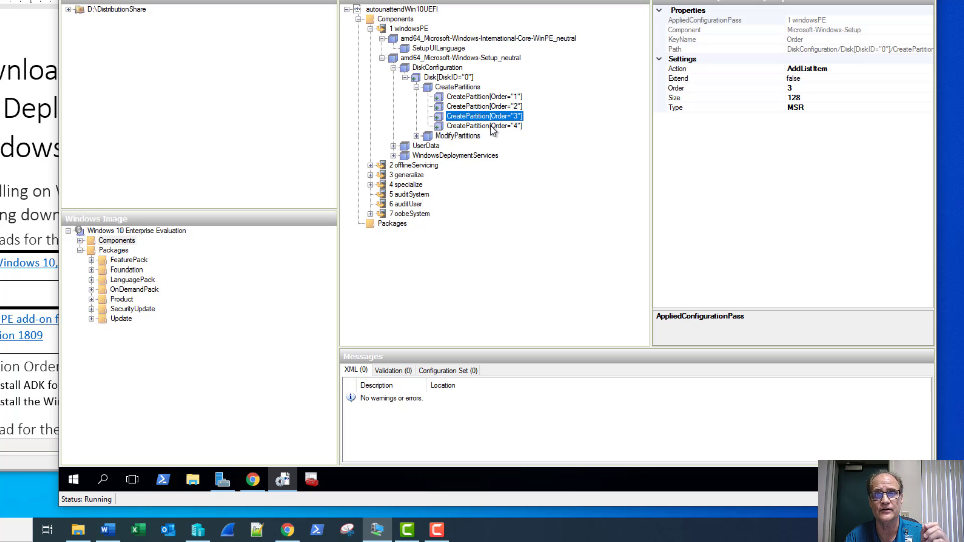
{"action": "left_click", "coordinate": [491, 127]}
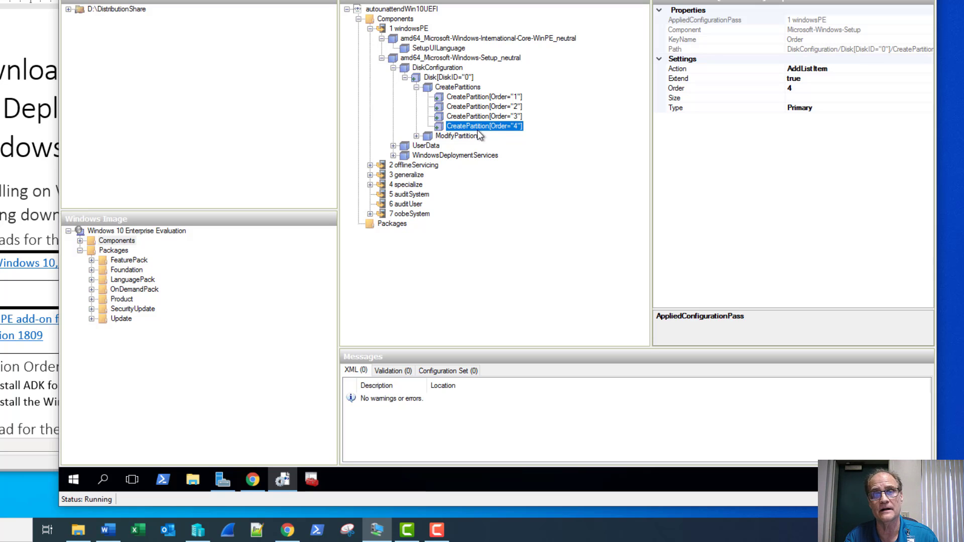
Review the format, label and letter settings of the four ModifyPartition entries under disk 0.
{"action": "double_click", "coordinate": [426, 137]}
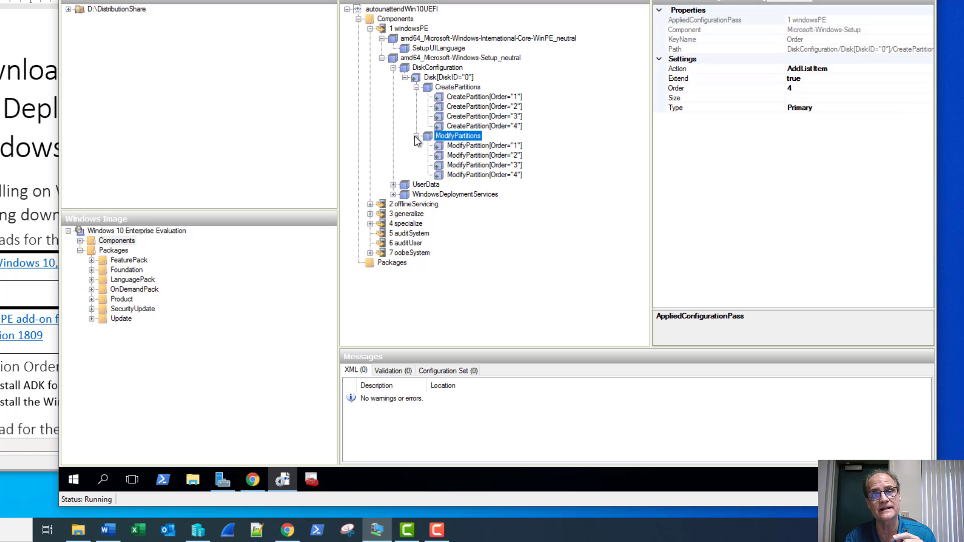
{"action": "left_click", "coordinate": [459, 146]}
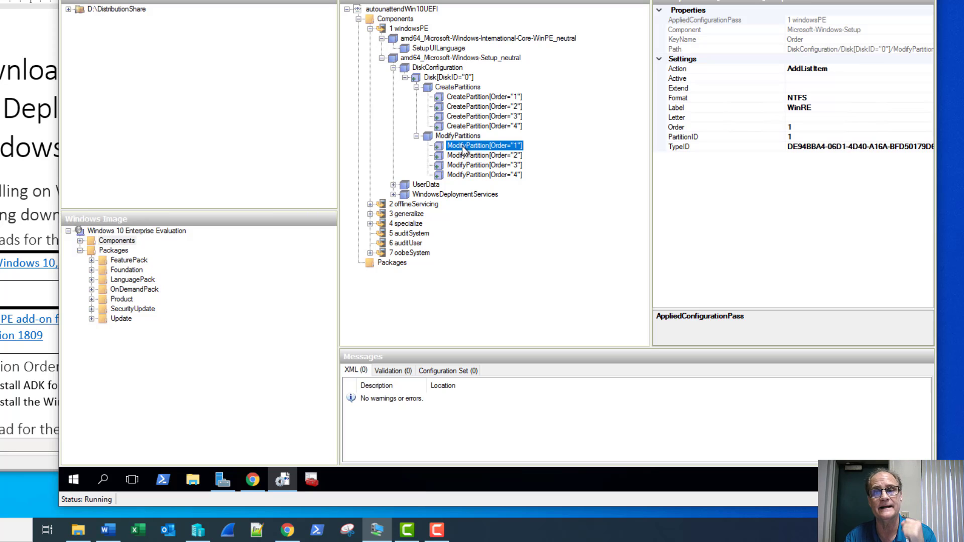
{"action": "left_click", "coordinate": [463, 155]}
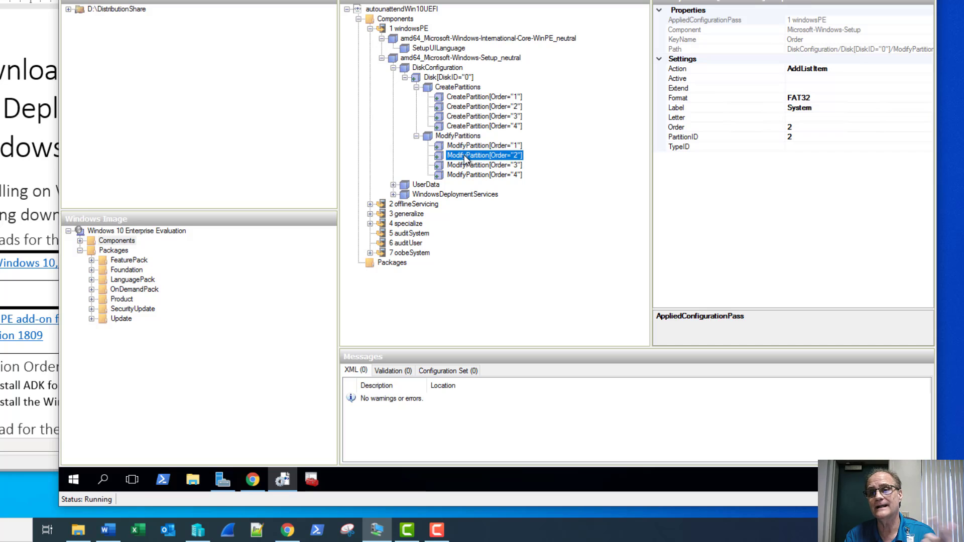
{"action": "left_click", "coordinate": [467, 165]}
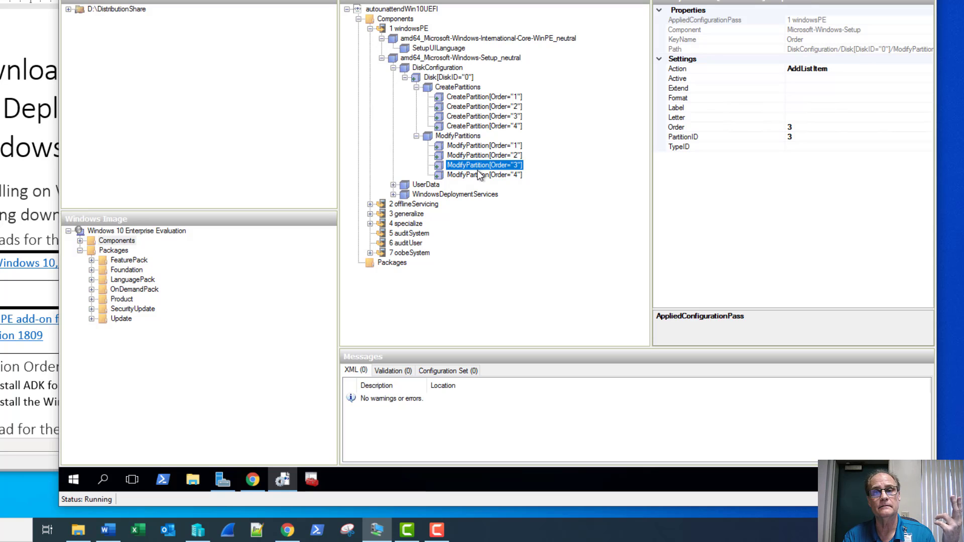
{"action": "left_click", "coordinate": [483, 176]}
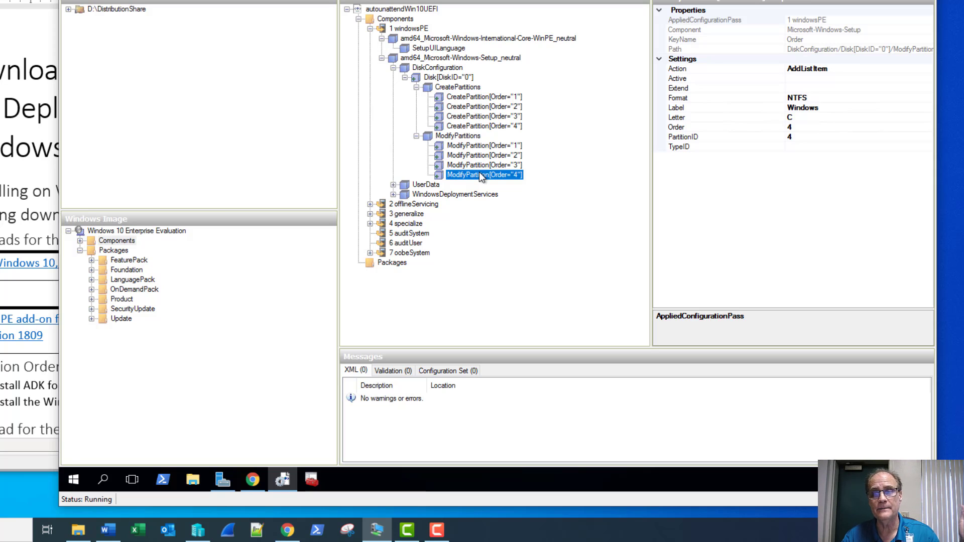
Check the UserData settings, and the InstallImage settings under WindowsDeploymentServices ImageSelection.
{"action": "left_click", "coordinate": [393, 185]}
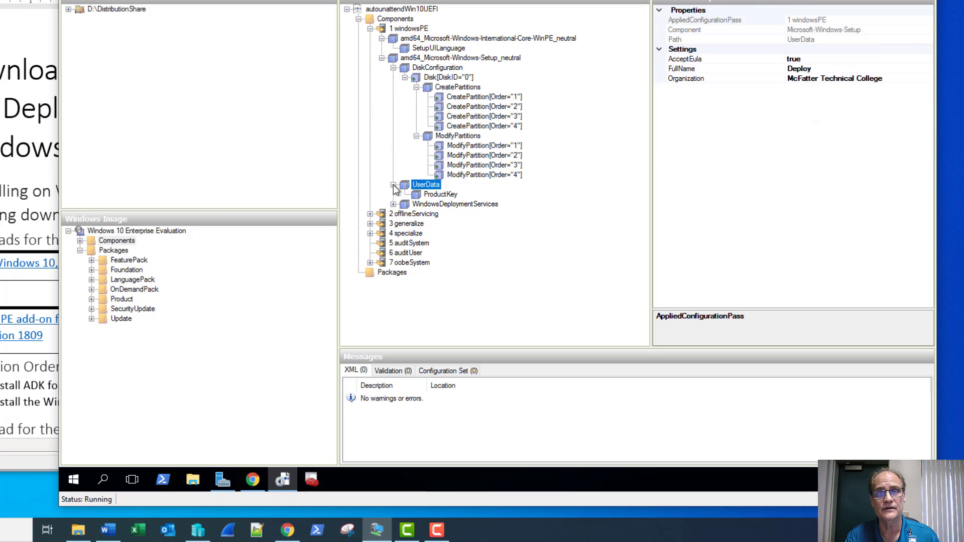
{"action": "left_click", "coordinate": [422, 186]}
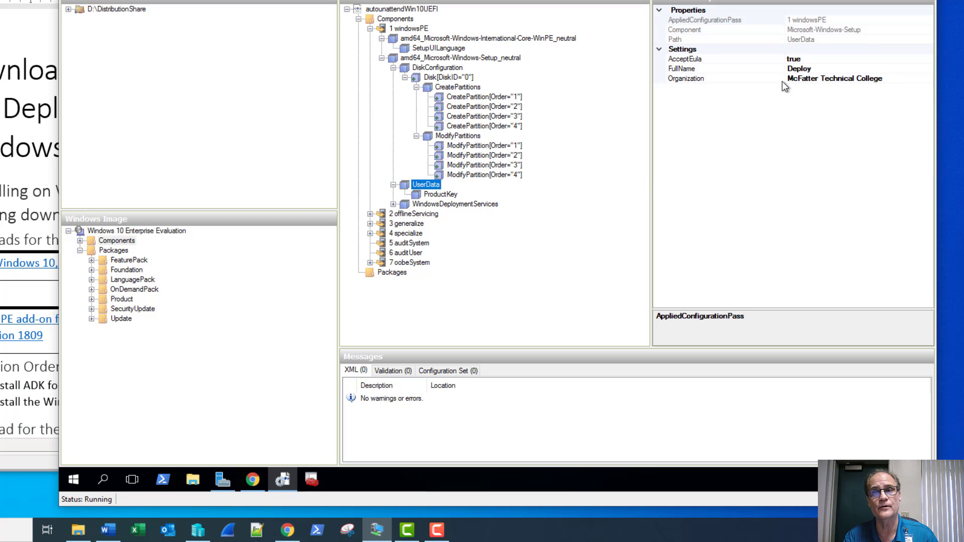
{"action": "double_click", "coordinate": [397, 204]}
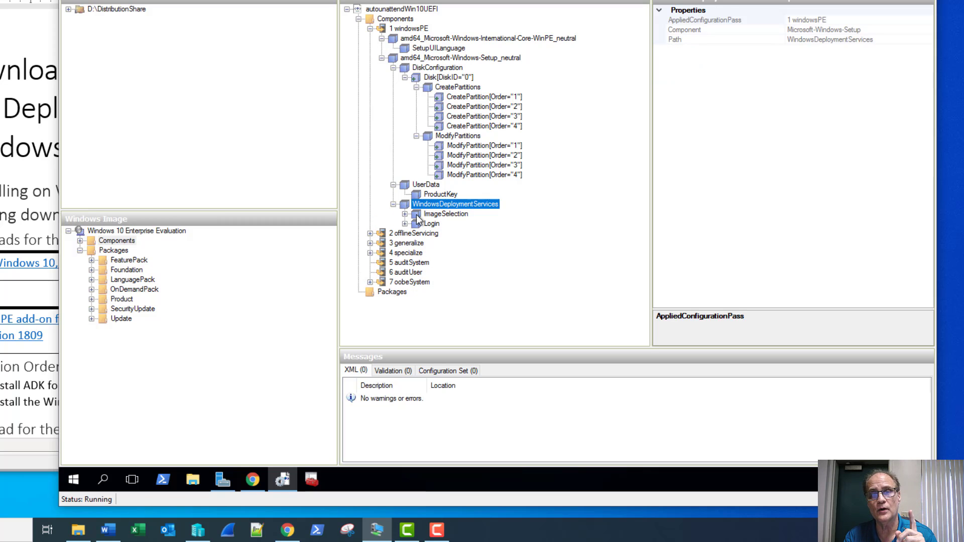
{"action": "double_click", "coordinate": [410, 216]}
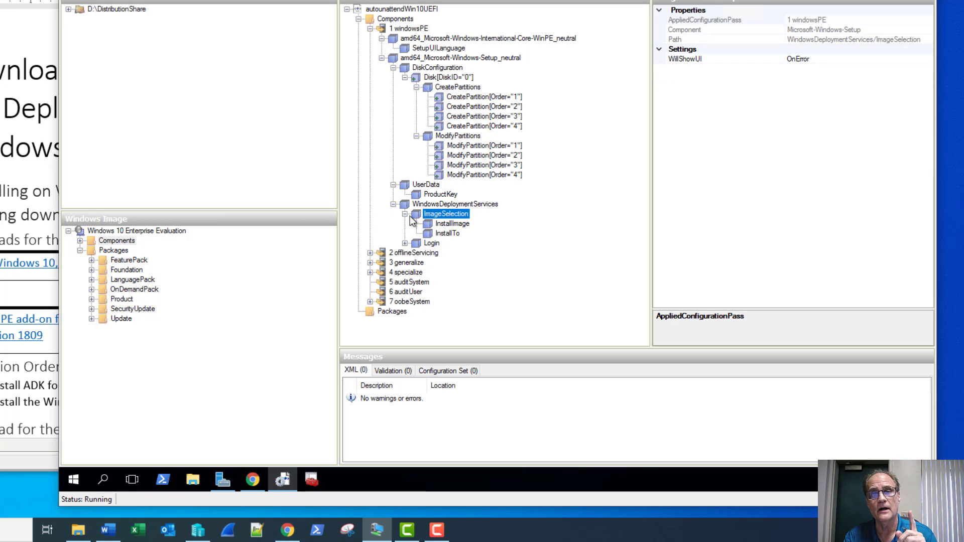
{"action": "left_click", "coordinate": [452, 224]}
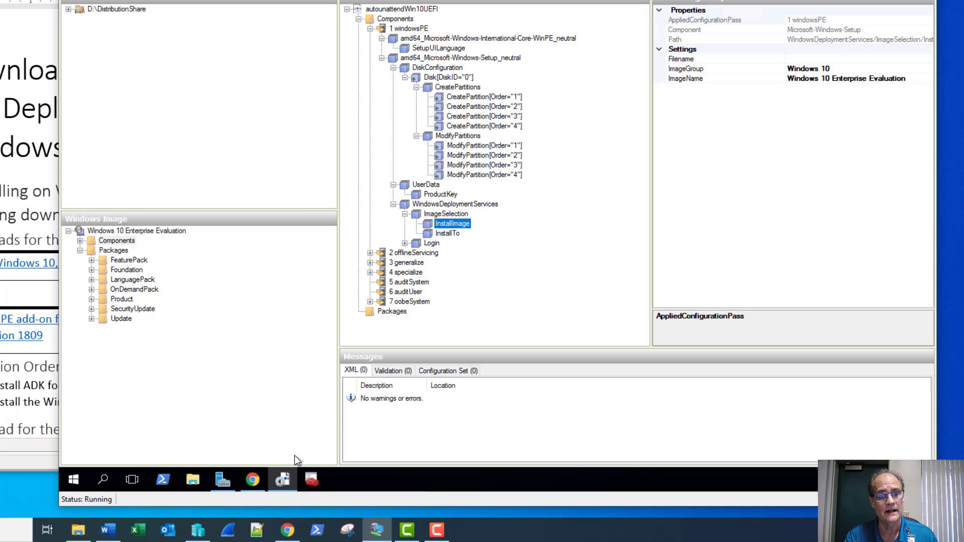
Open the Windows Deployment Services console from Server Manager and expand Install Images under FinalWDS.Project.local.
{"action": "mouse_move", "coordinate": [248, 480]}
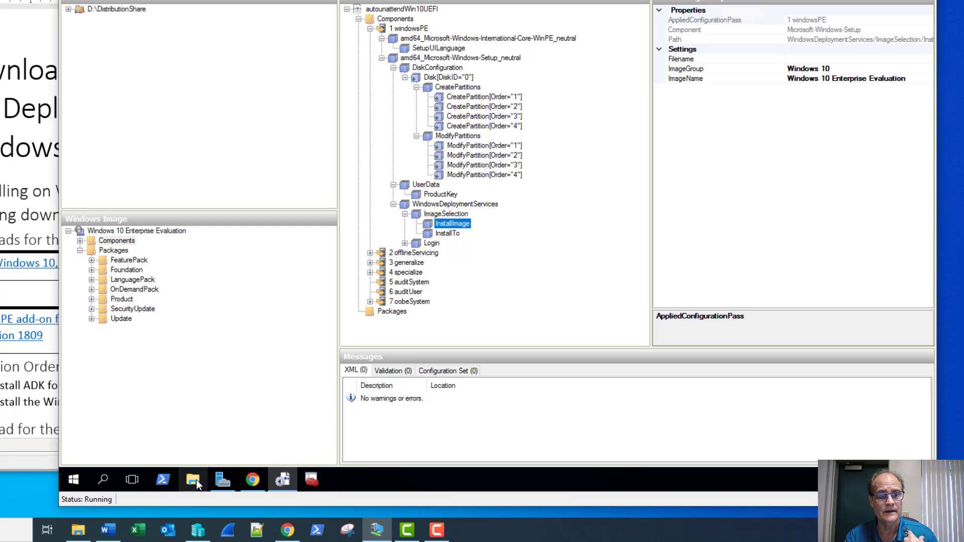
{"action": "left_click", "coordinate": [226, 482]}
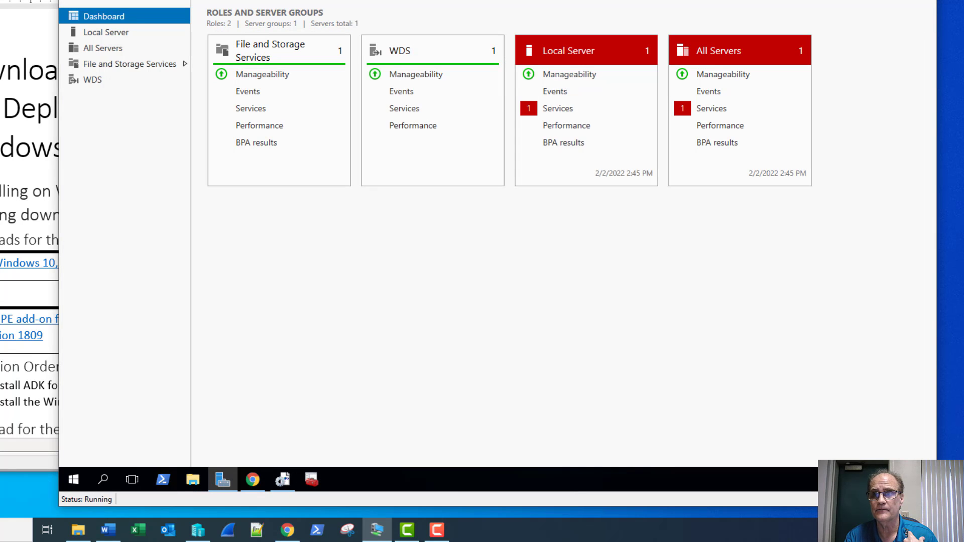
{"action": "left_click", "coordinate": [853, 0]}
{"action": "left_click", "coordinate": [813, 222]}
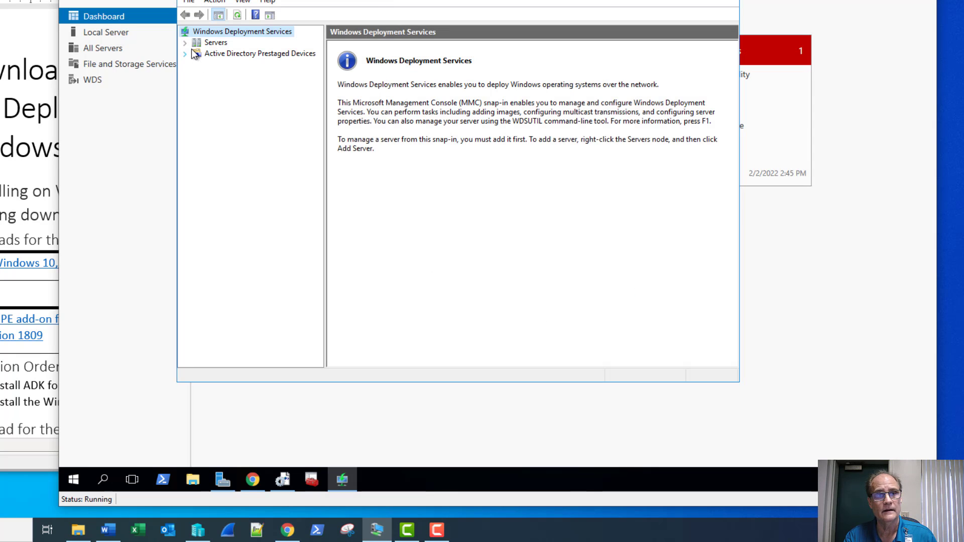
{"action": "left_click", "coordinate": [185, 42]}
{"action": "left_click", "coordinate": [196, 54]}
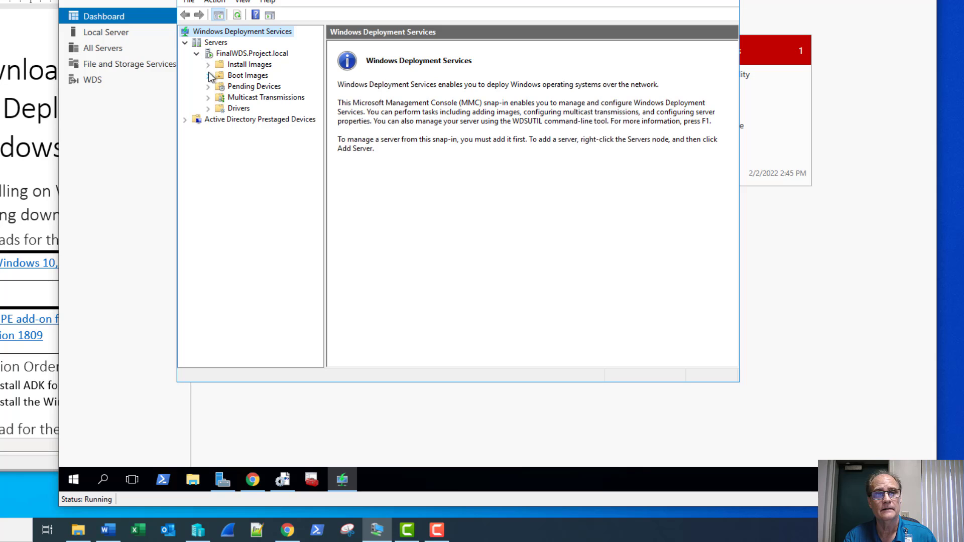
{"action": "left_click", "coordinate": [208, 65]}
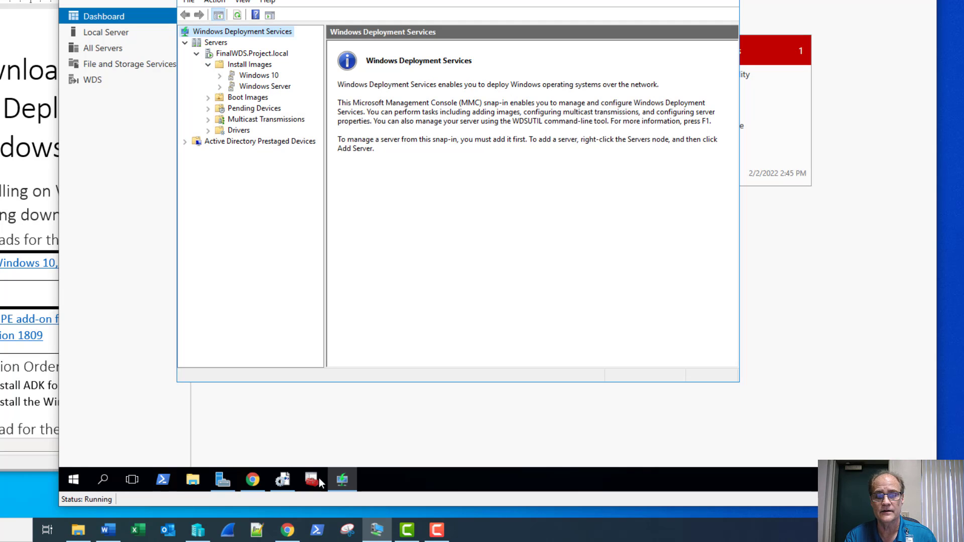
Compare the Windows 10 install image group and its full image name with the InstallImage settings, and minimize the deployment console.
{"action": "left_click", "coordinate": [282, 480]}
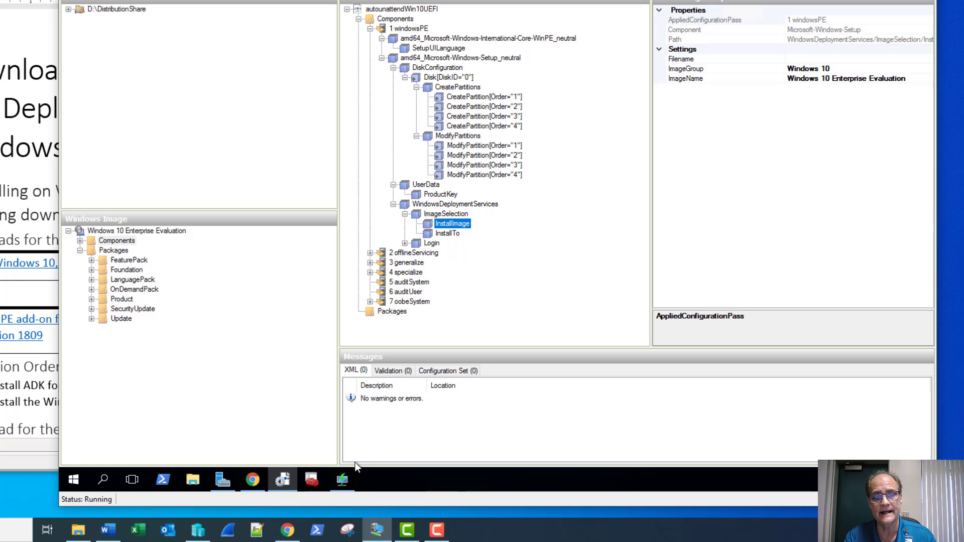
{"action": "left_click", "coordinate": [342, 480]}
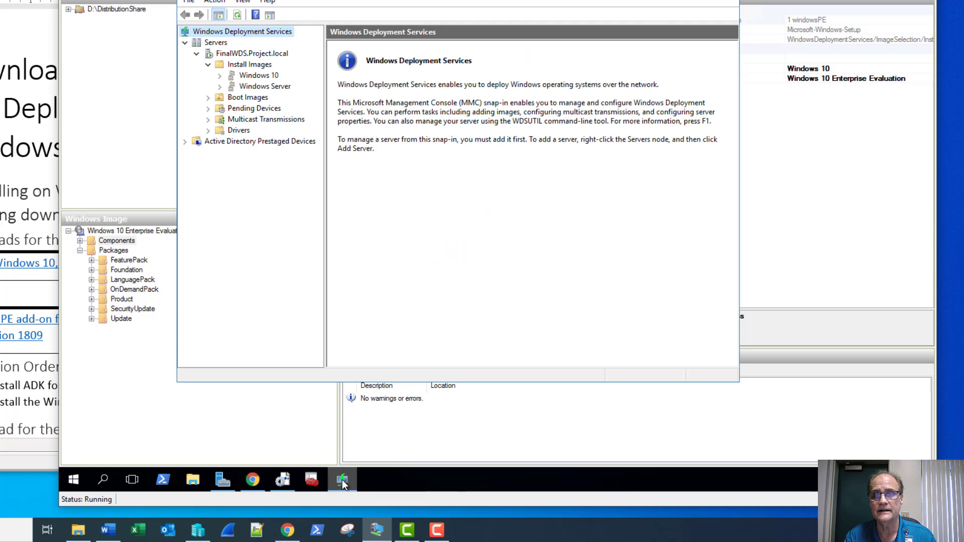
{"action": "left_click", "coordinate": [256, 76]}
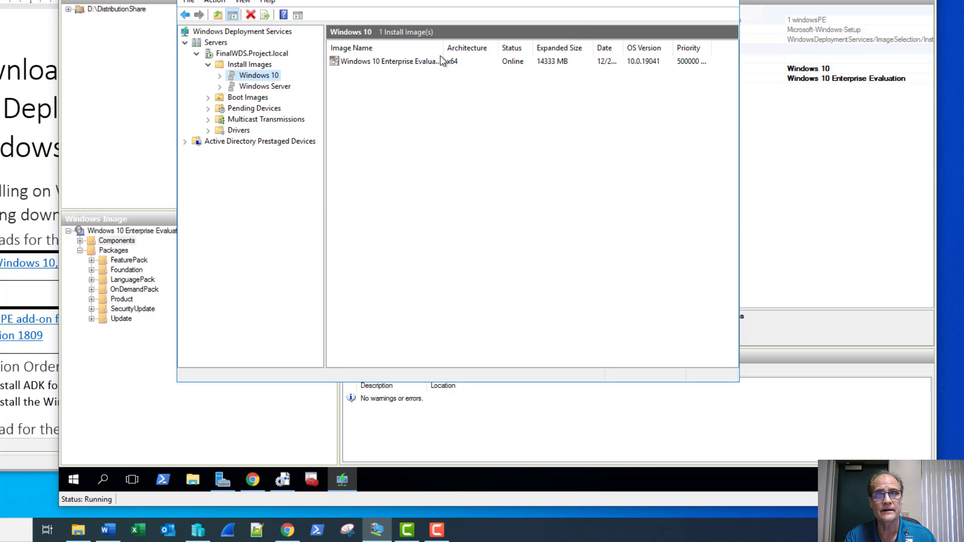
{"action": "double_click", "coordinate": [444, 49]}
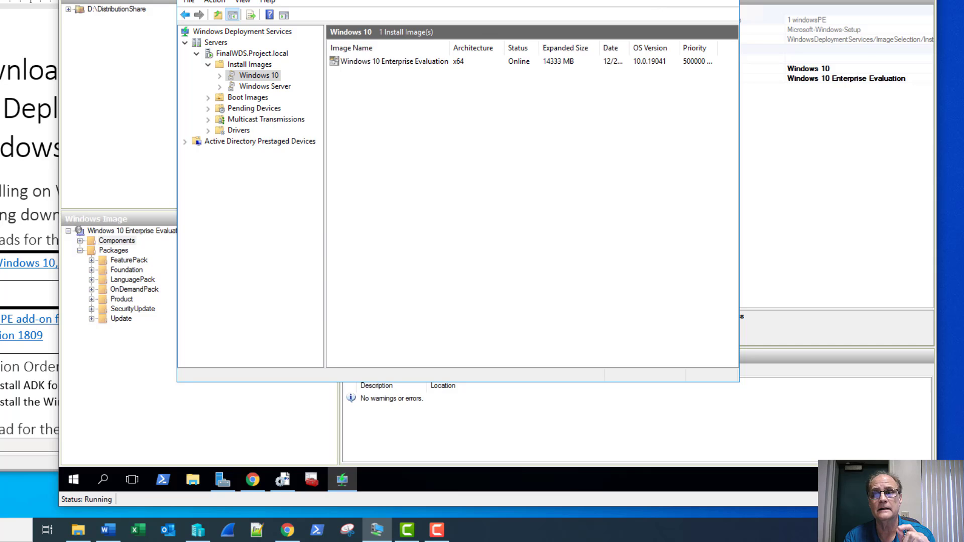
{"action": "left_click", "coordinate": [666, 0]}
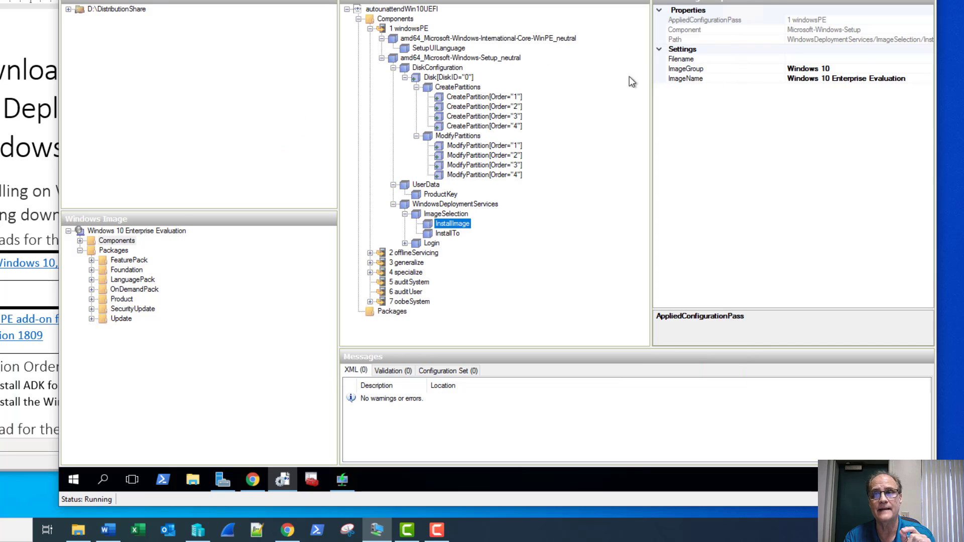
Examine the InstallTo disk and partition settings, and the Login and Credentials entries under WindowsDeploymentServices.
{"action": "left_click", "coordinate": [447, 234]}
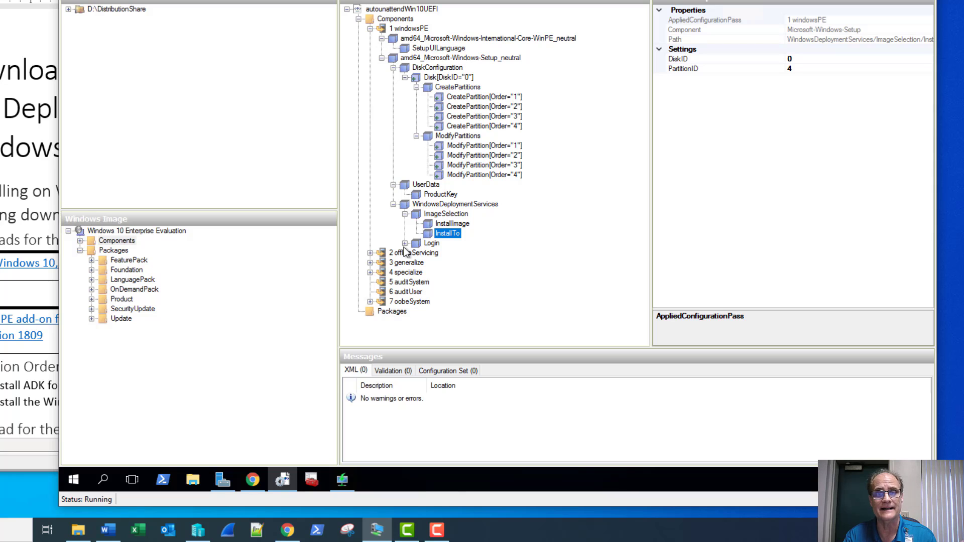
{"action": "left_click", "coordinate": [404, 244]}
{"action": "left_click", "coordinate": [437, 257]}
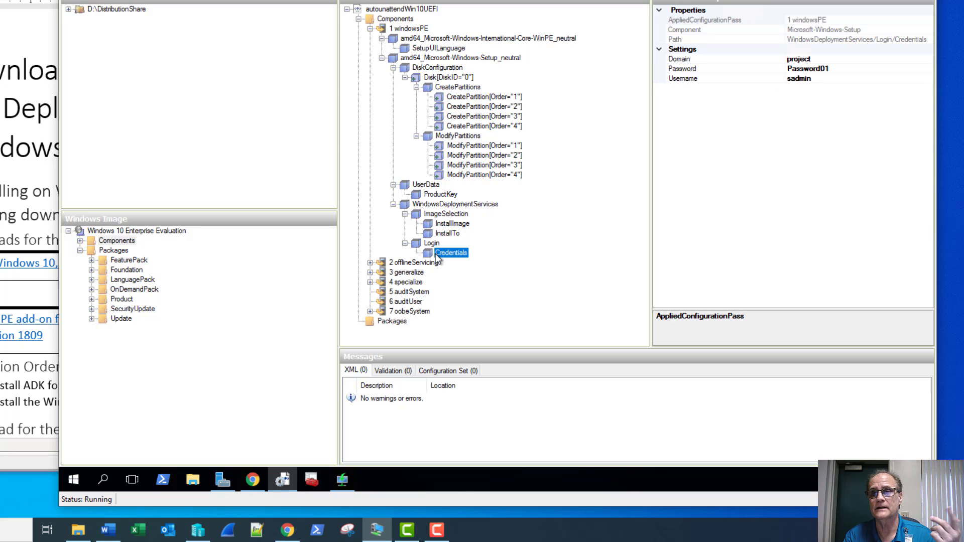
{"action": "left_click", "coordinate": [440, 244]}
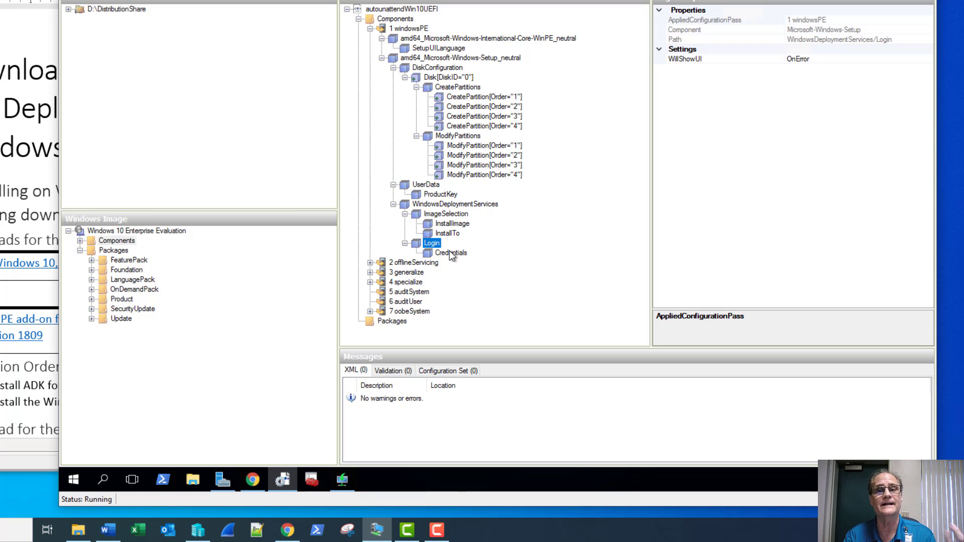
{"action": "left_click", "coordinate": [450, 254]}
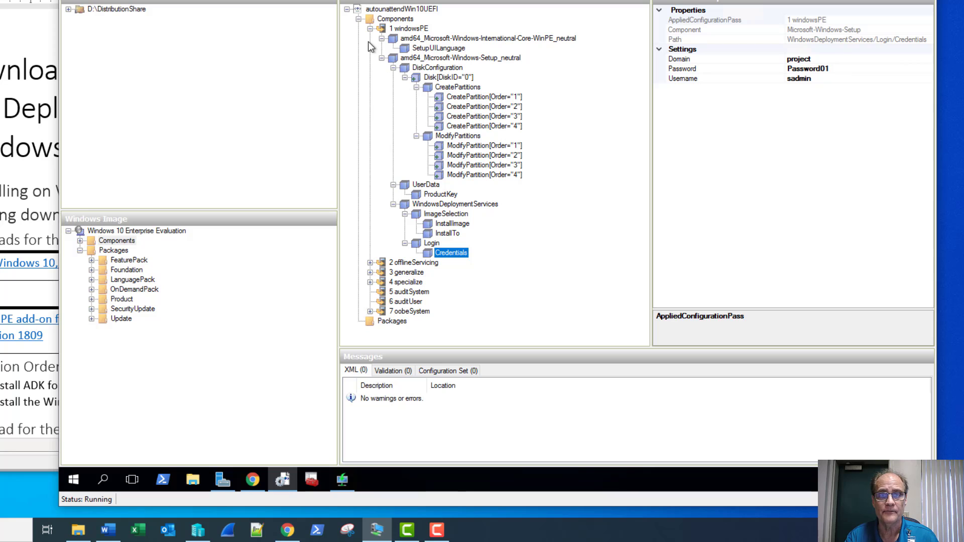
Collapse the windowsPE pass and check the LUA-Settings component in the offlineServicing pass.
{"action": "left_click", "coordinate": [370, 28]}
{"action": "double_click", "coordinate": [381, 38]}
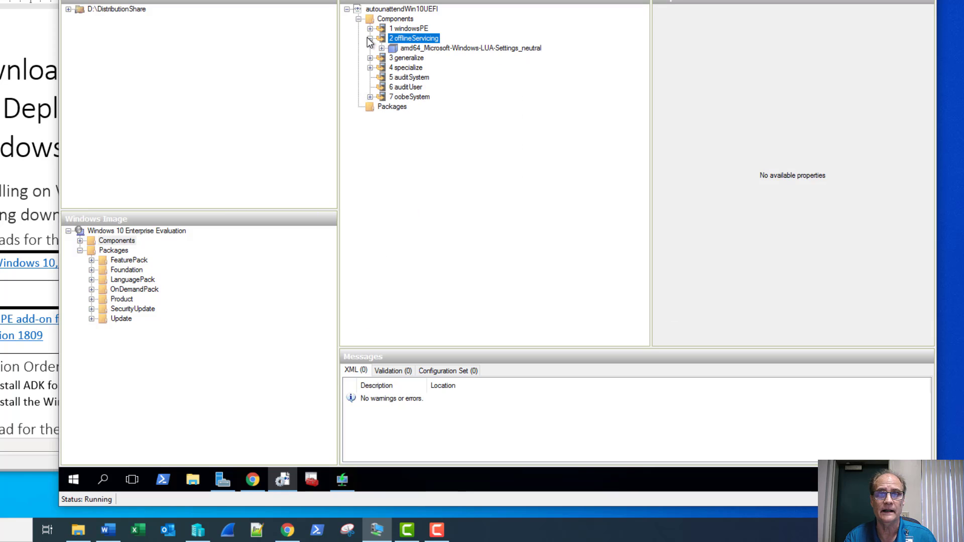
{"action": "left_click", "coordinate": [391, 49]}
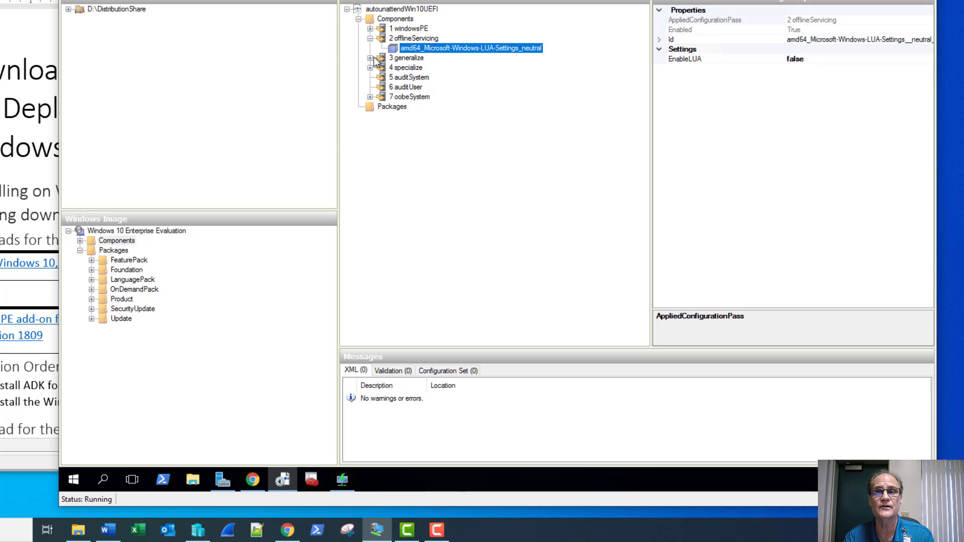
Examine the Security-SPP component in the generalize pass and the International-Core and Shell-Setup components in the specialize pass.
{"action": "double_click", "coordinate": [374, 58]}
{"action": "left_click", "coordinate": [393, 68]}
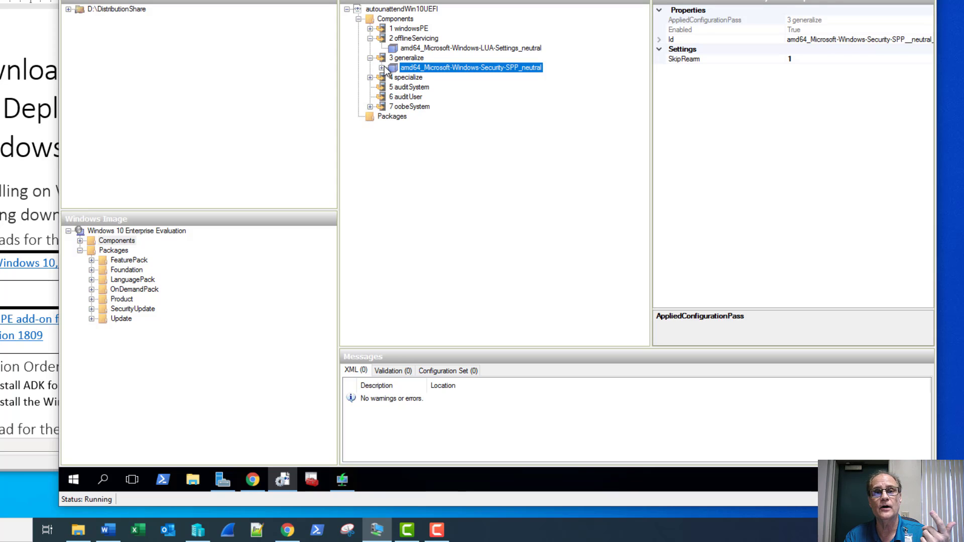
{"action": "double_click", "coordinate": [382, 78]}
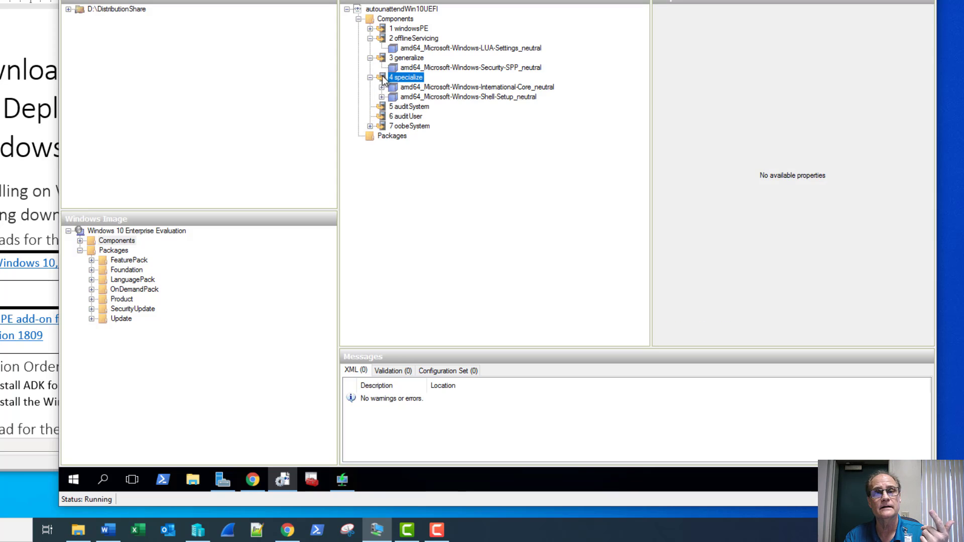
{"action": "left_click", "coordinate": [391, 88]}
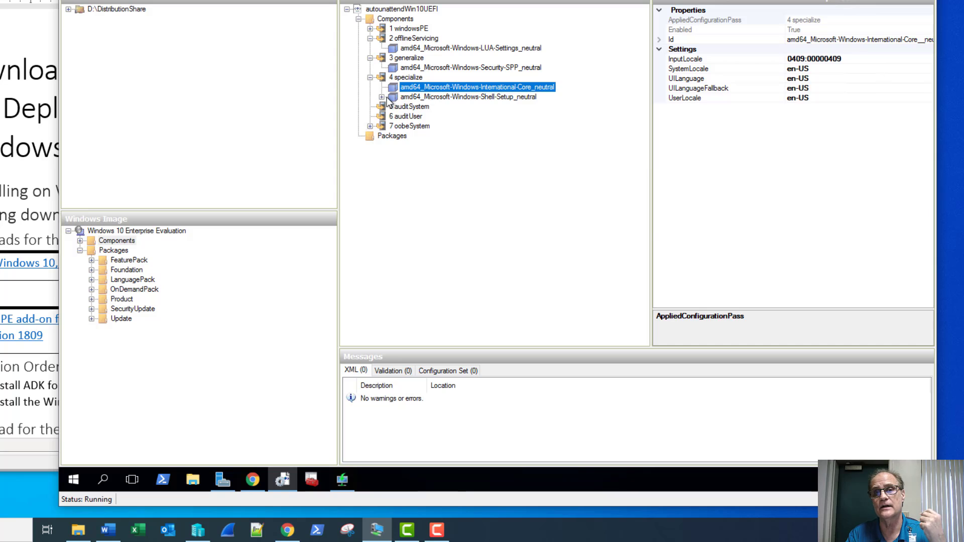
{"action": "left_click", "coordinate": [392, 97]}
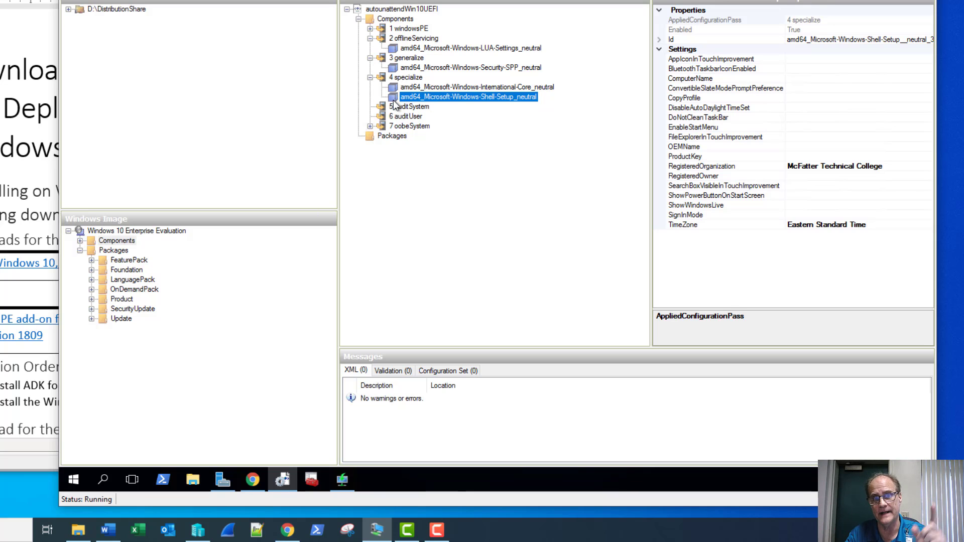
Examine the oobeSystem pass: the International-Core and Shell-Setup settings, including the AutoLogon and OOBE entries.
{"action": "left_click", "coordinate": [370, 127]}
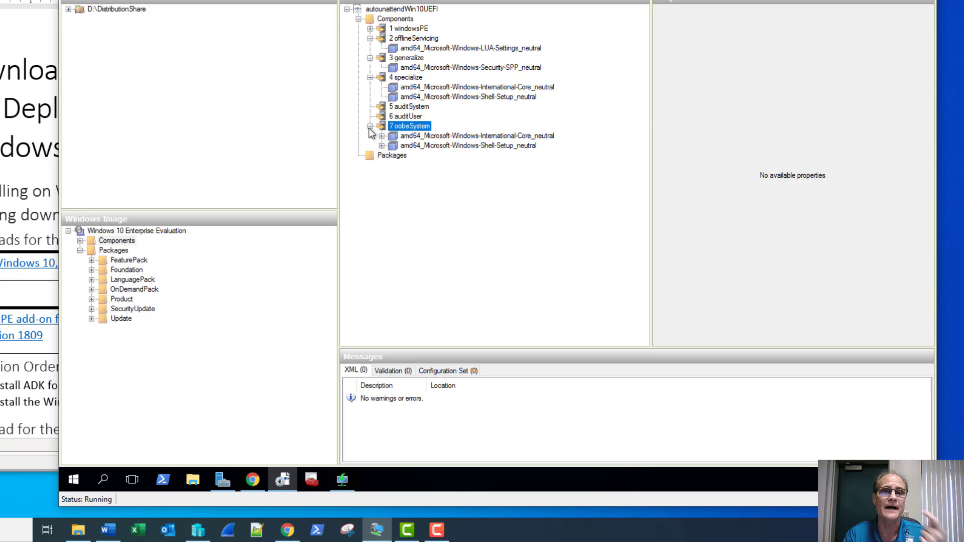
{"action": "left_click", "coordinate": [399, 136]}
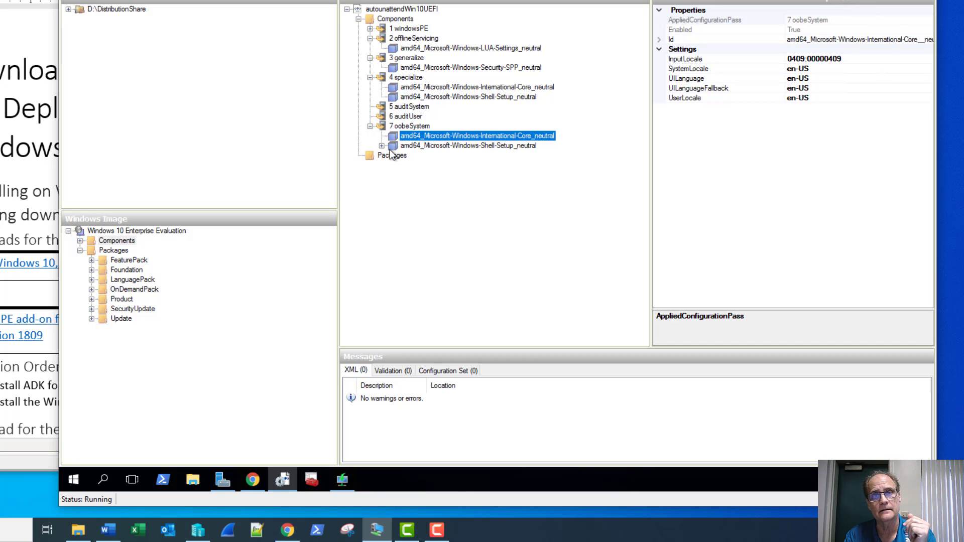
{"action": "left_click", "coordinate": [390, 149]}
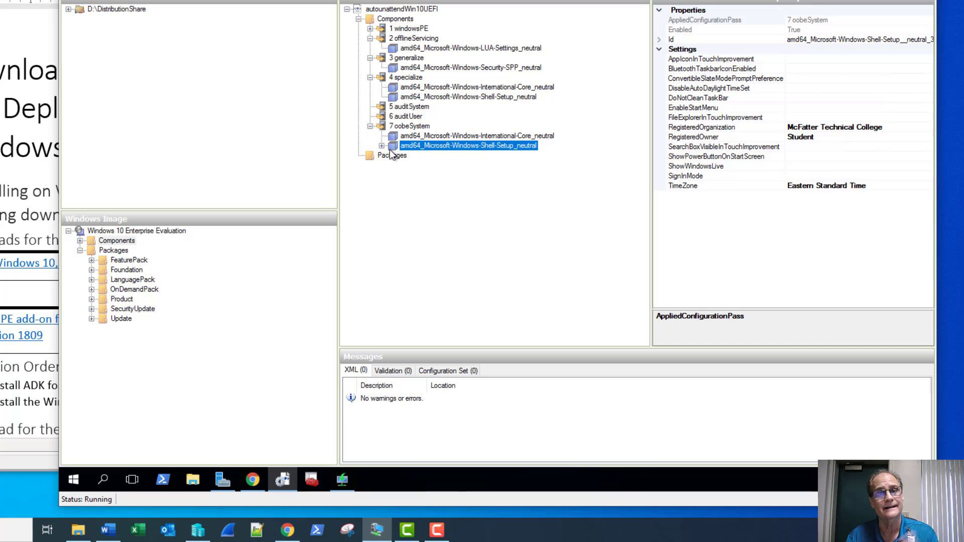
{"action": "left_click", "coordinate": [381, 147]}
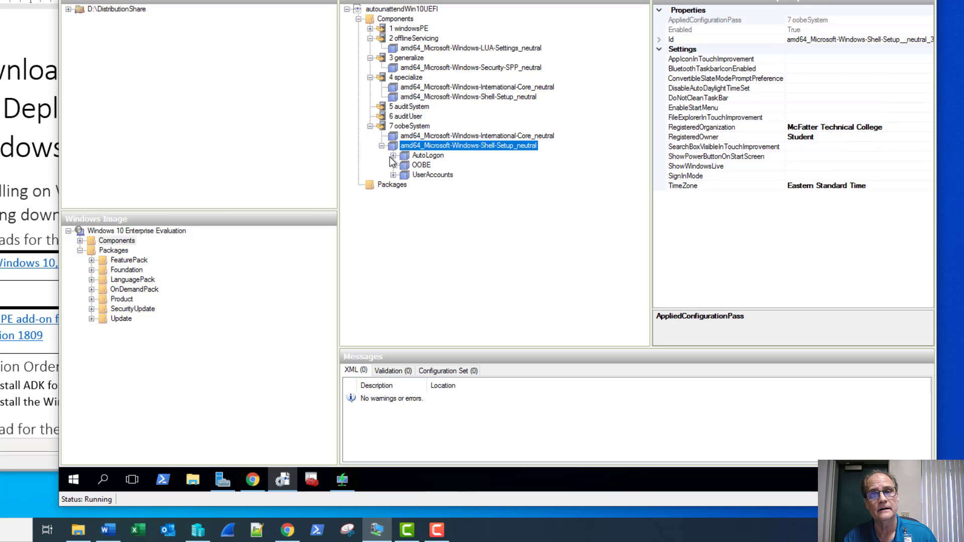
{"action": "left_click", "coordinate": [407, 156]}
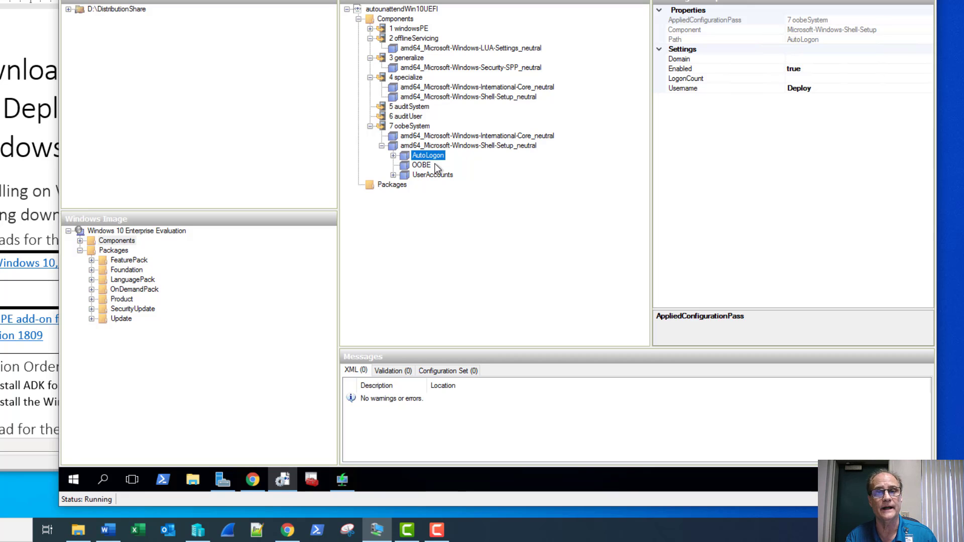
{"action": "left_click", "coordinate": [423, 166]}
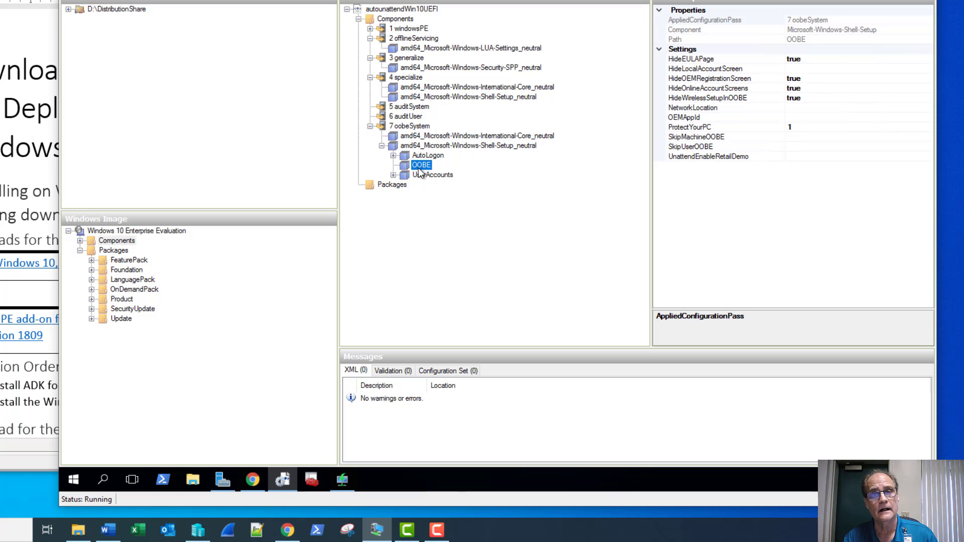
Examine the domain account list and the Deploy local account with its Password entry under UserAccounts in the oobeSystem pass.
{"action": "left_click", "coordinate": [412, 176]}
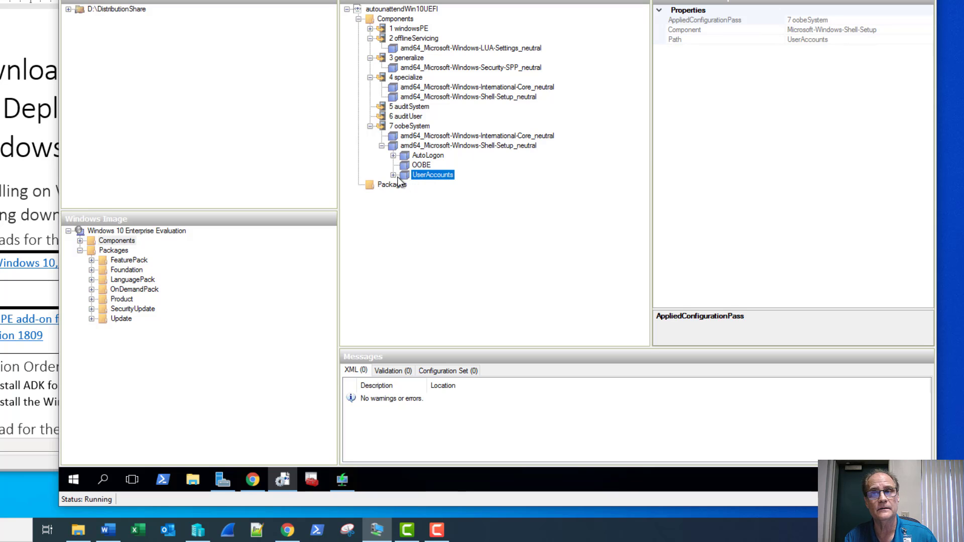
{"action": "left_click", "coordinate": [393, 174]}
{"action": "double_click", "coordinate": [430, 185]}
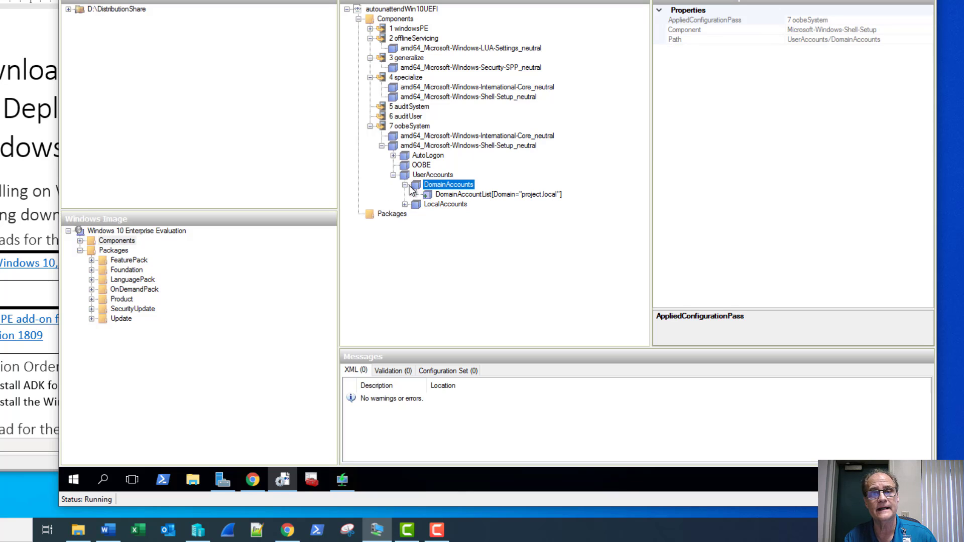
{"action": "left_click", "coordinate": [450, 196]}
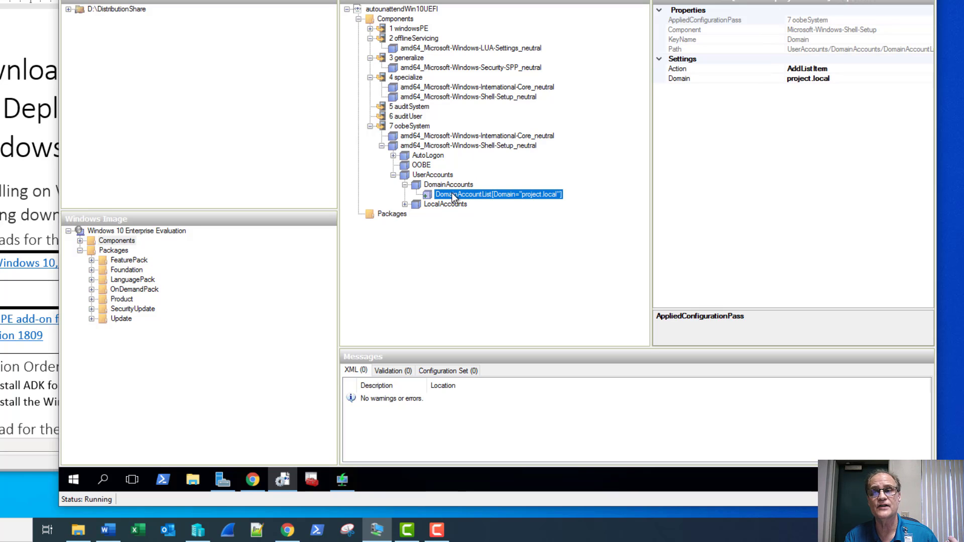
{"action": "left_click", "coordinate": [445, 204]}
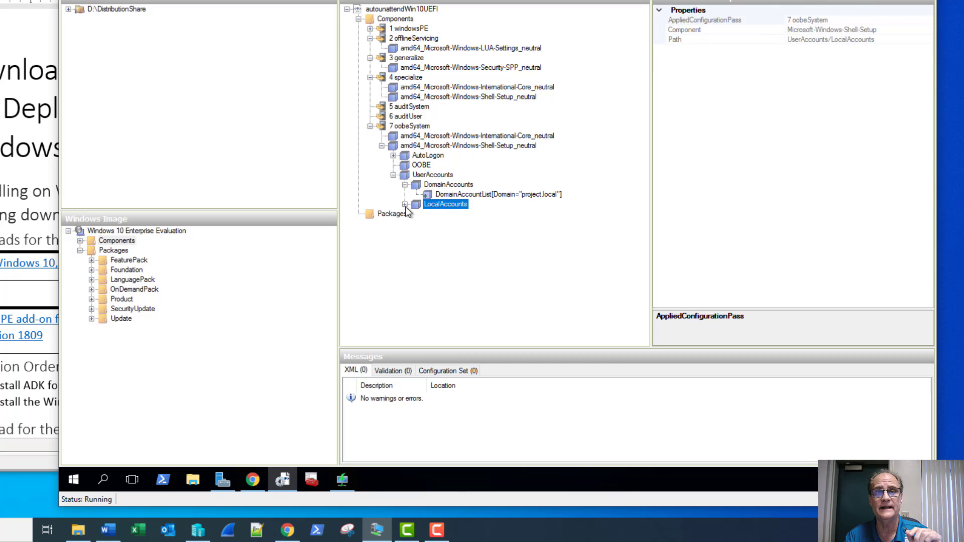
{"action": "left_click", "coordinate": [405, 204]}
{"action": "double_click", "coordinate": [434, 215]}
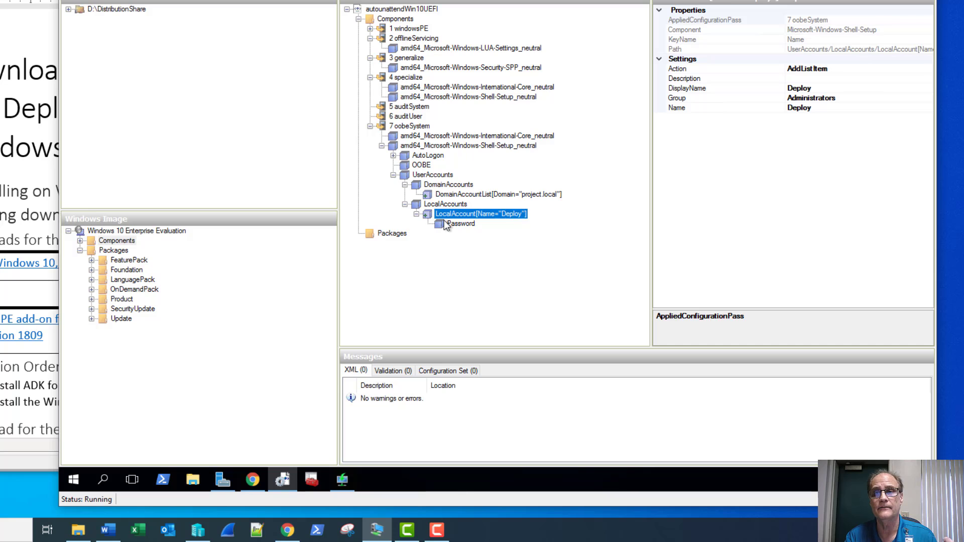
{"action": "left_click", "coordinate": [445, 225]}
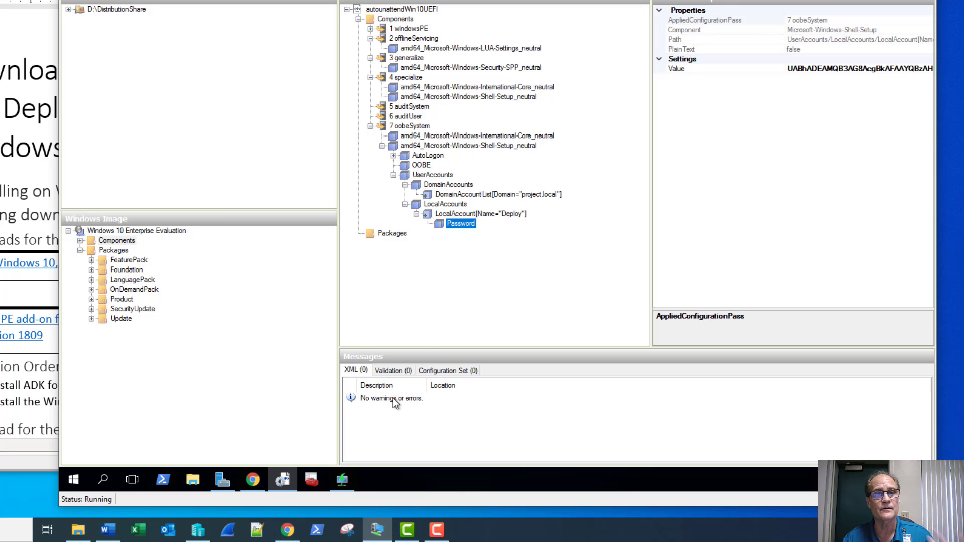
{"action": "right_click", "coordinate": [140, 9]}
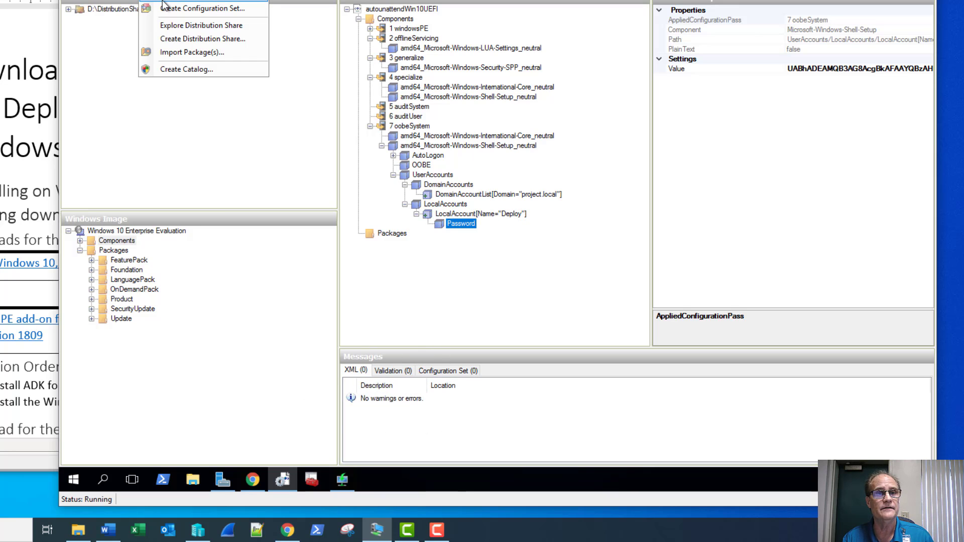
{"action": "left_click", "coordinate": [393, 370]}
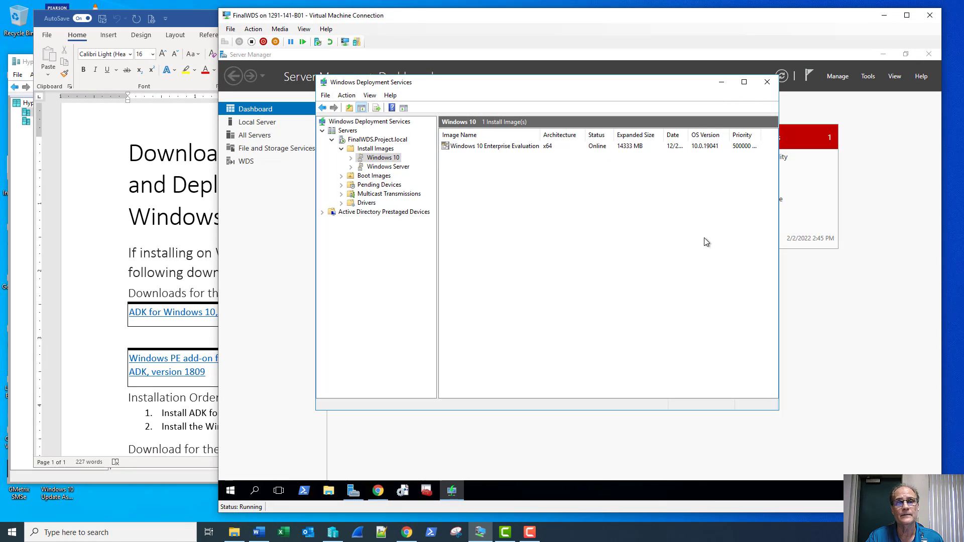
In the FinalWDS server properties, enable unattended client installation and assign autounattendWin10UEFI.xml to the x64 (UEFI) architecture.
{"action": "right_click", "coordinate": [367, 141]}
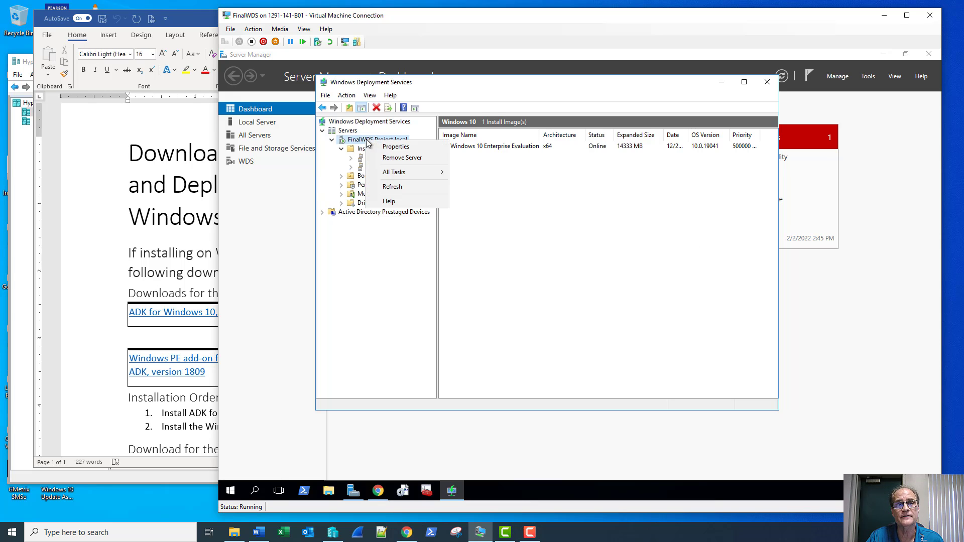
{"action": "left_click", "coordinate": [377, 147]}
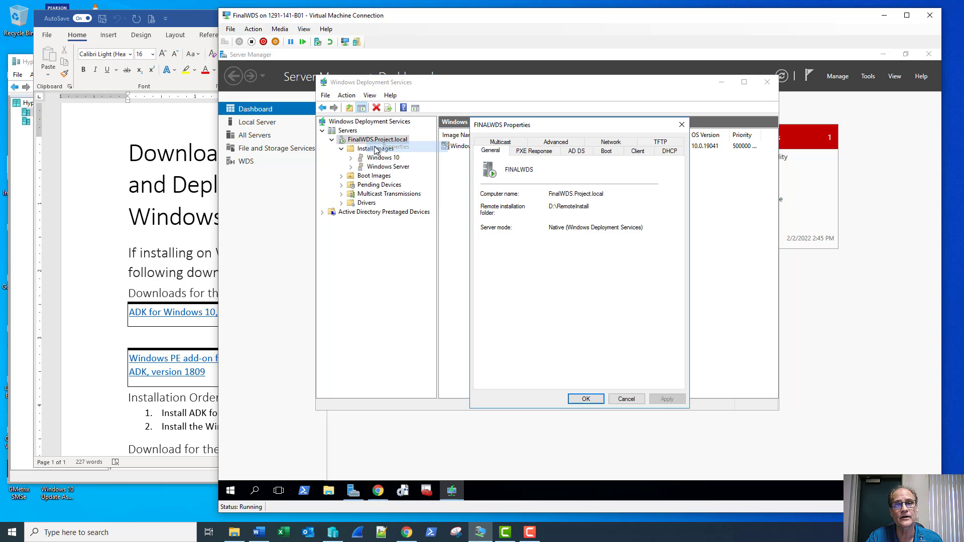
{"action": "left_click", "coordinate": [637, 151]}
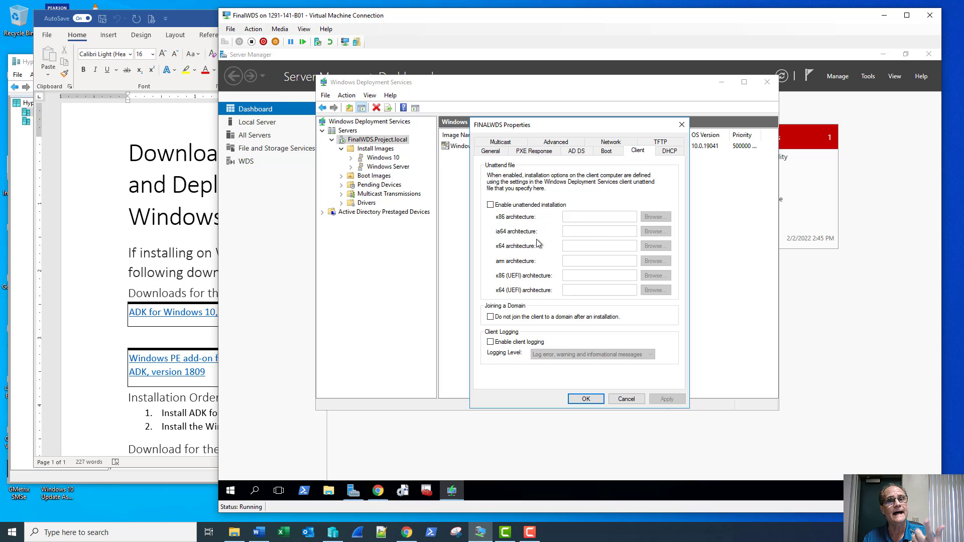
{"action": "left_click", "coordinate": [511, 206]}
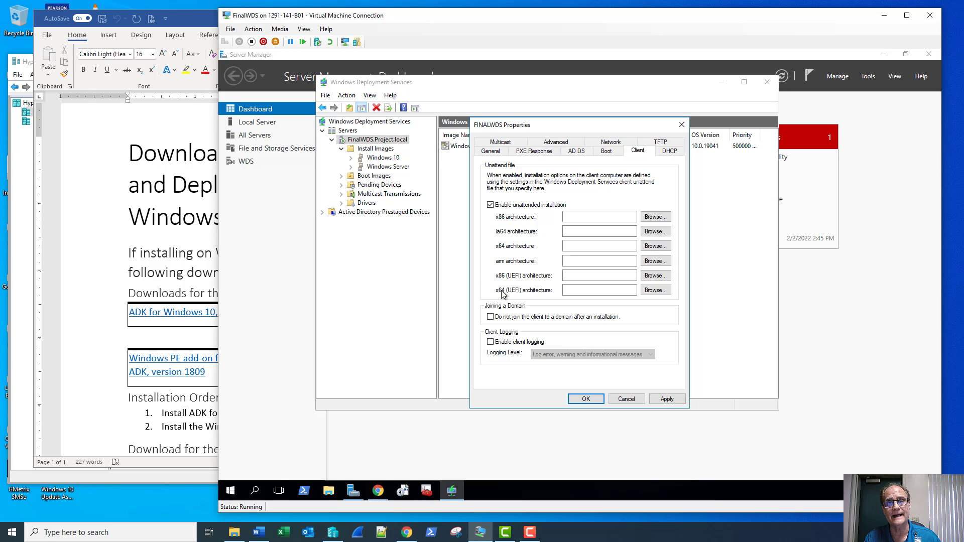
{"action": "left_click", "coordinate": [655, 290]}
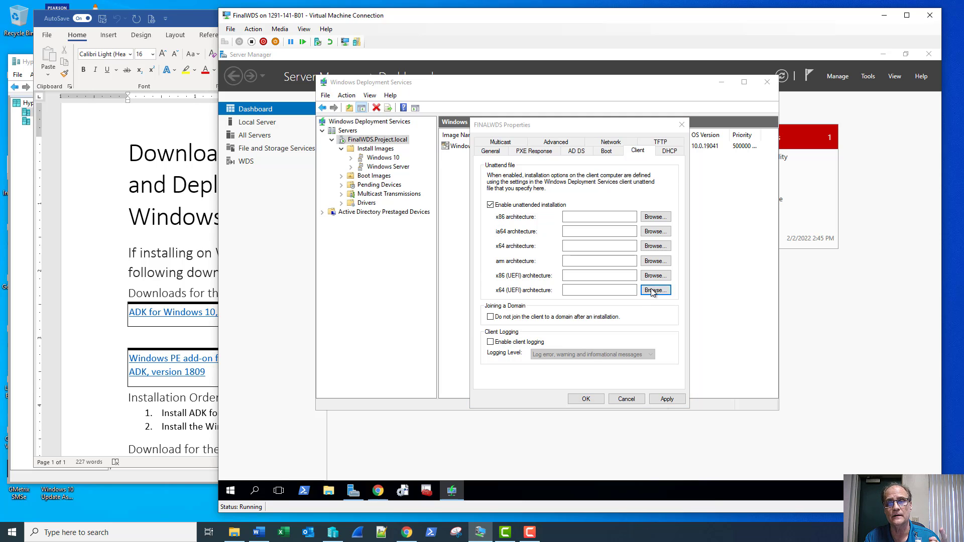
{"action": "scroll", "coordinate": [608, 286], "scroll_direction": "down", "scroll_amount": 2}
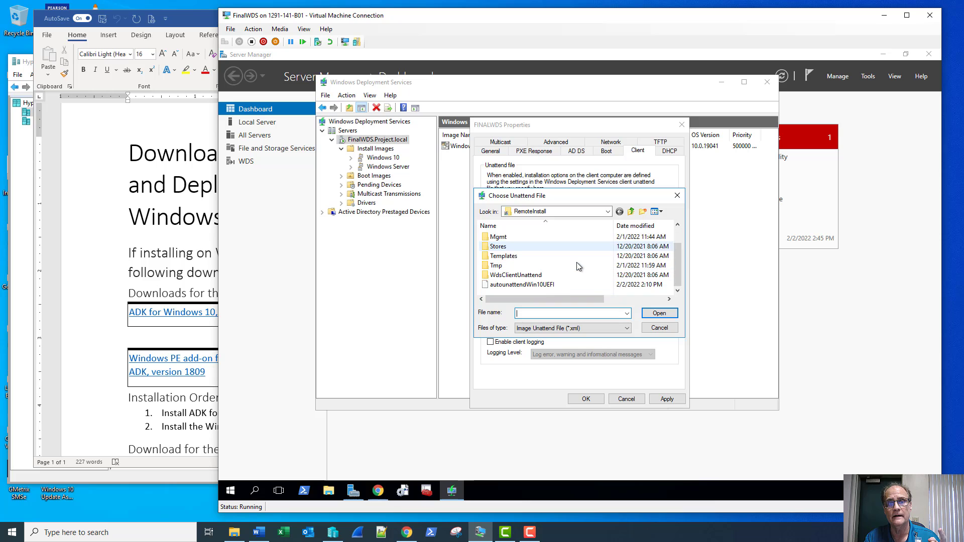
{"action": "left_click", "coordinate": [553, 285]}
{"action": "left_click", "coordinate": [654, 314]}
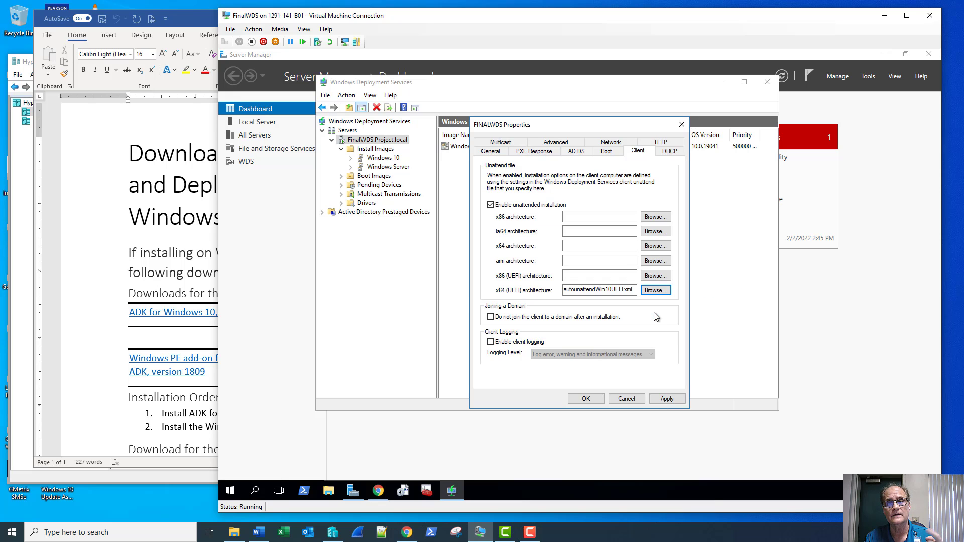
{"action": "left_click", "coordinate": [585, 399]}
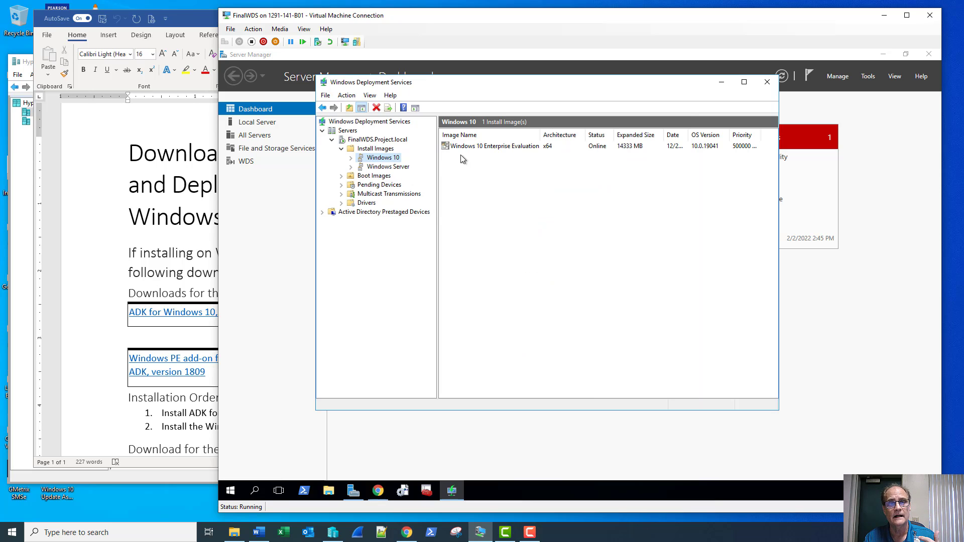
Allow the Windows 10 Enterprise Evaluation install image to install in unattended mode using D:\RemoteInstall\autounattendWin10UEFI.xml.
{"action": "right_click", "coordinate": [480, 147]}
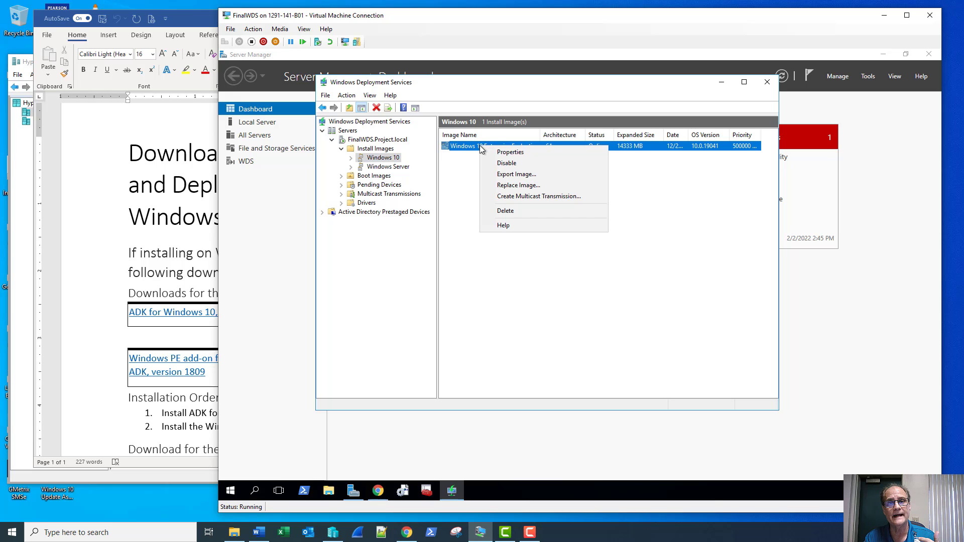
{"action": "left_click", "coordinate": [492, 152]}
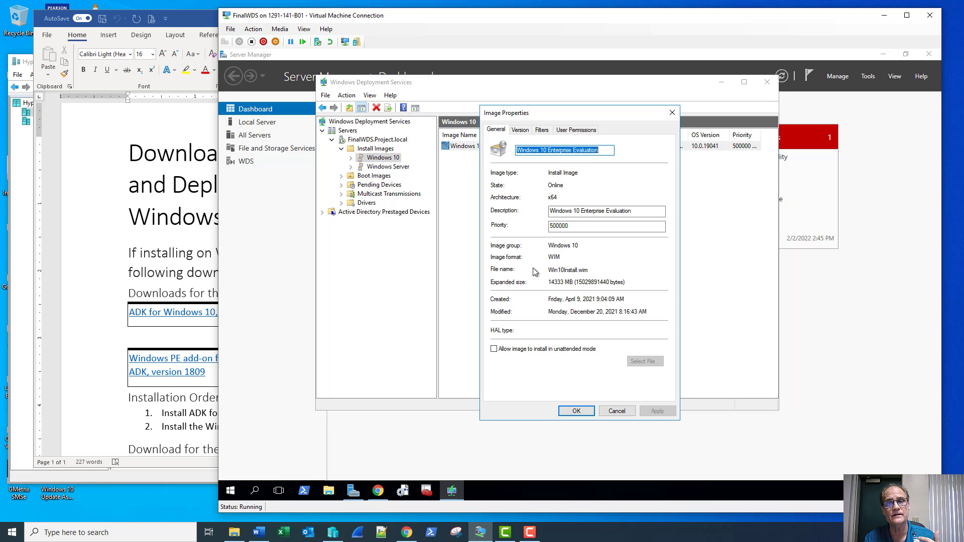
{"action": "left_click", "coordinate": [512, 352]}
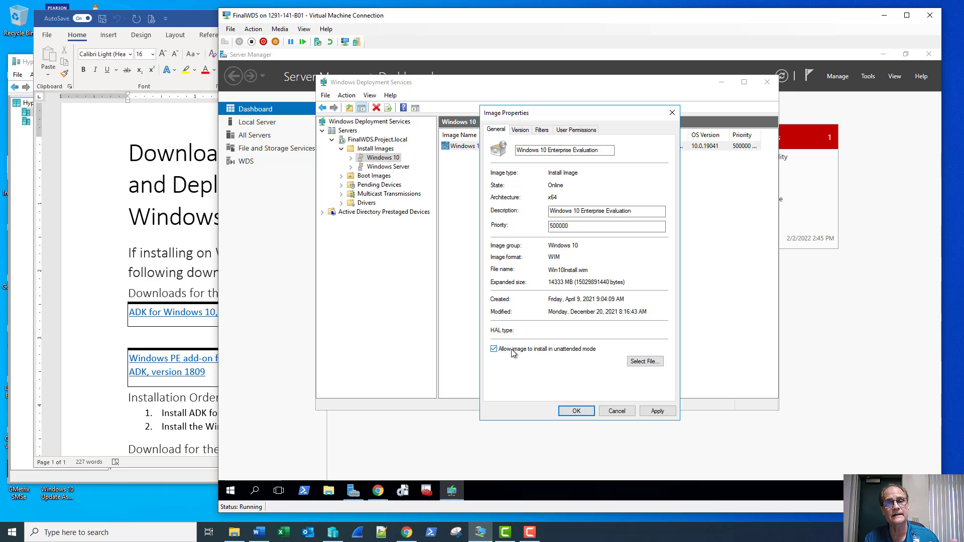
{"action": "left_click", "coordinate": [643, 363]}
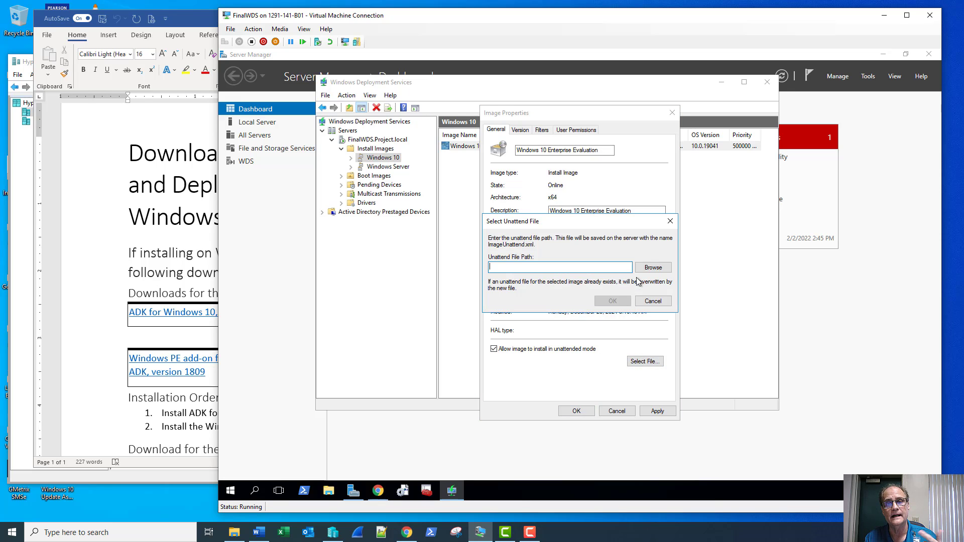
{"action": "left_click", "coordinate": [653, 268]}
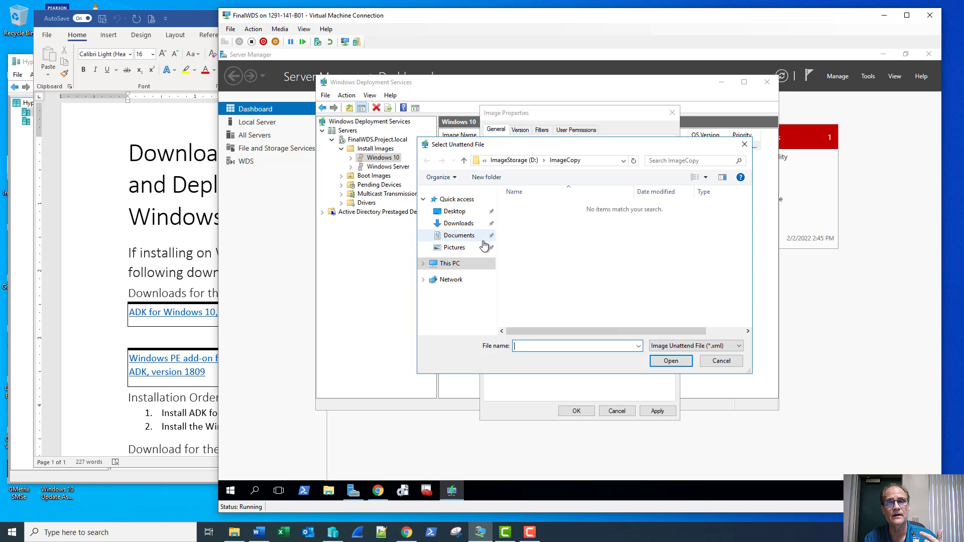
{"action": "left_click", "coordinate": [517, 160]}
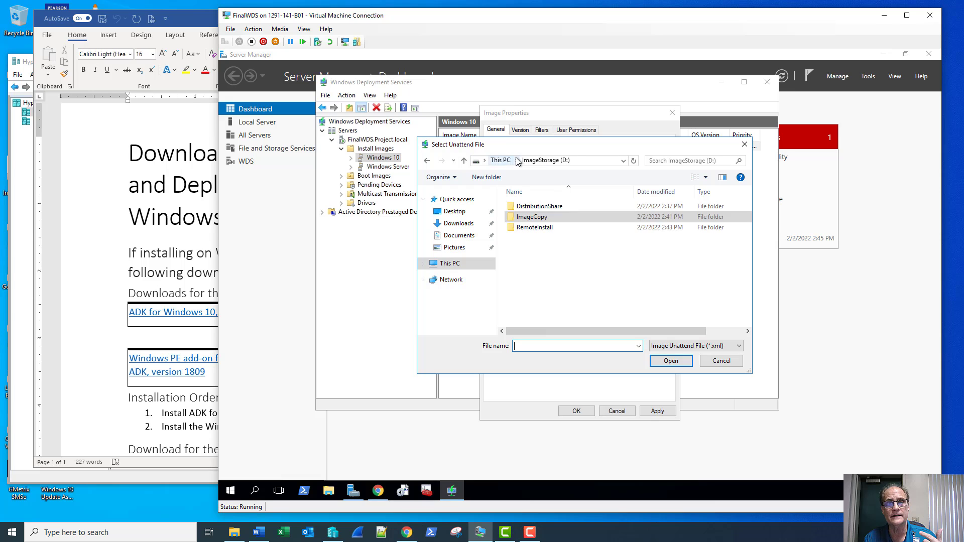
{"action": "double_click", "coordinate": [531, 228]}
{"action": "double_click", "coordinate": [522, 281]}
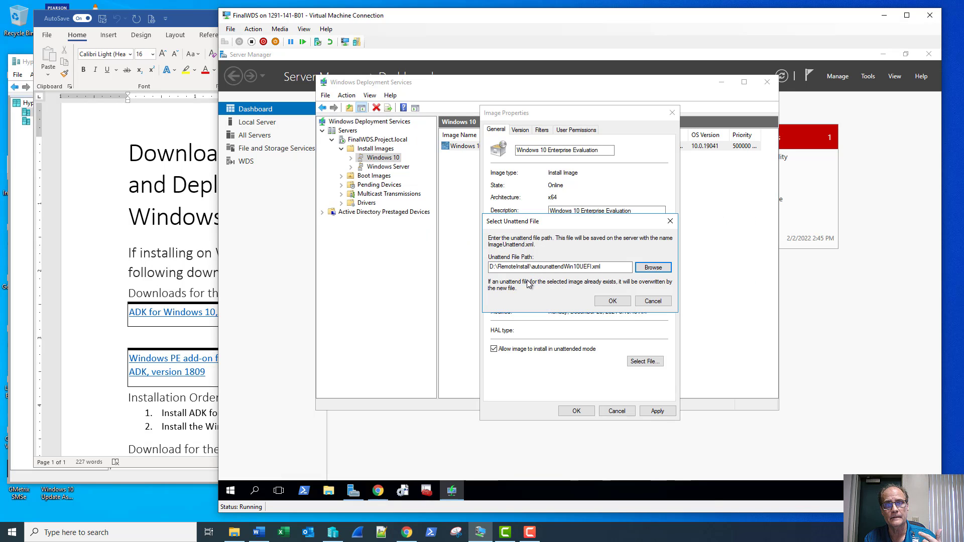
{"action": "left_click", "coordinate": [598, 301]}
{"action": "left_click", "coordinate": [578, 411]}
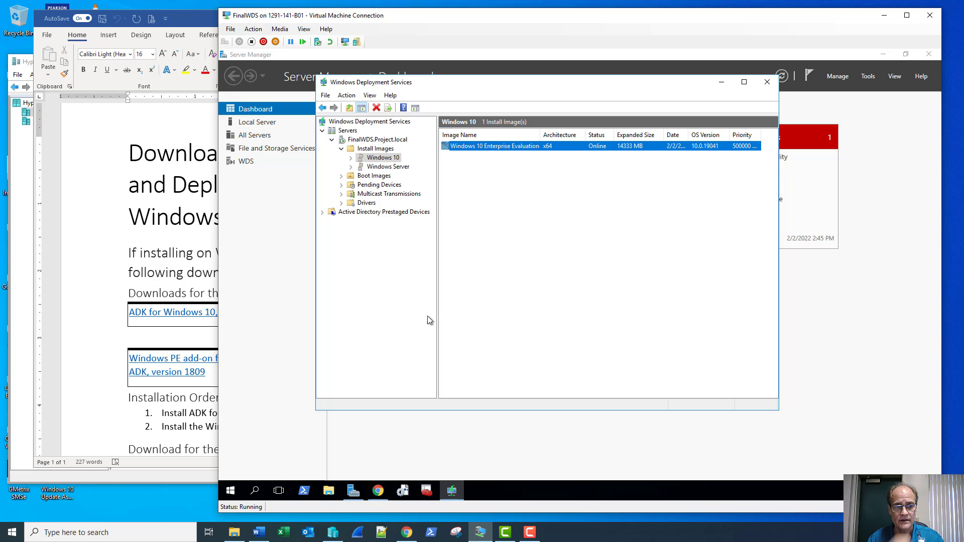
Switch to Hyper-V Manager and start a new virtual machine on 1291-141-B01 named FinalWin10Unattend.
{"action": "left_click", "coordinate": [331, 533]}
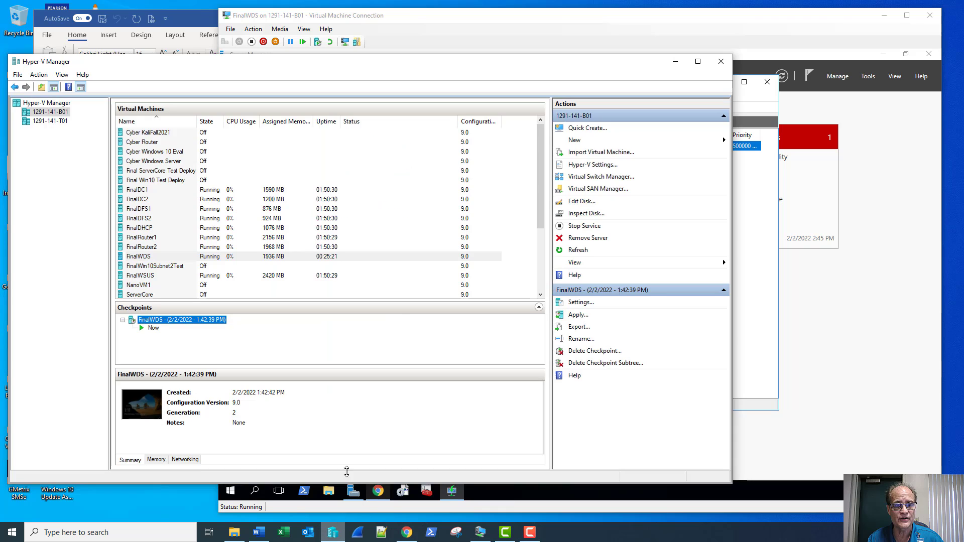
{"action": "left_click", "coordinate": [574, 140]}
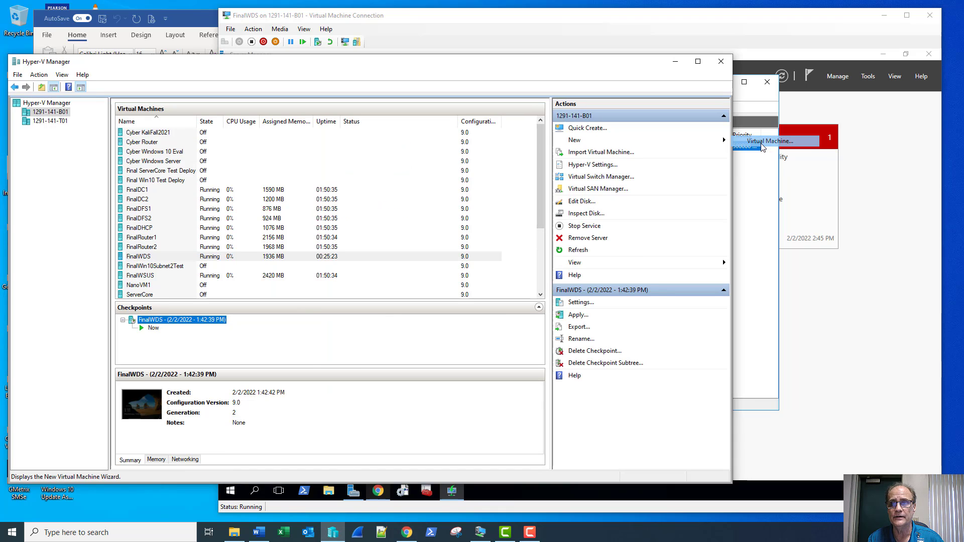
{"action": "left_click", "coordinate": [759, 145]}
{"action": "key", "text": "Return"}
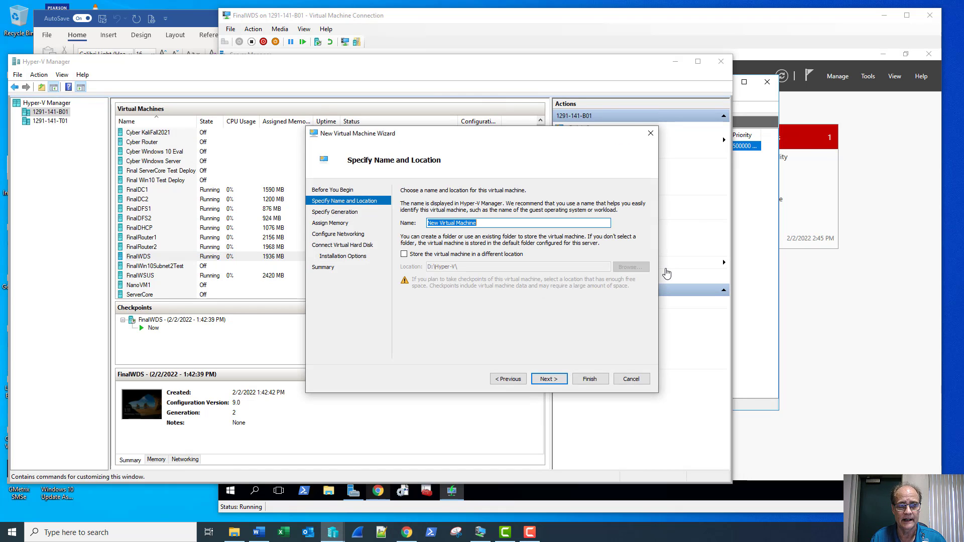
{"action": "type", "text": "Fi"}
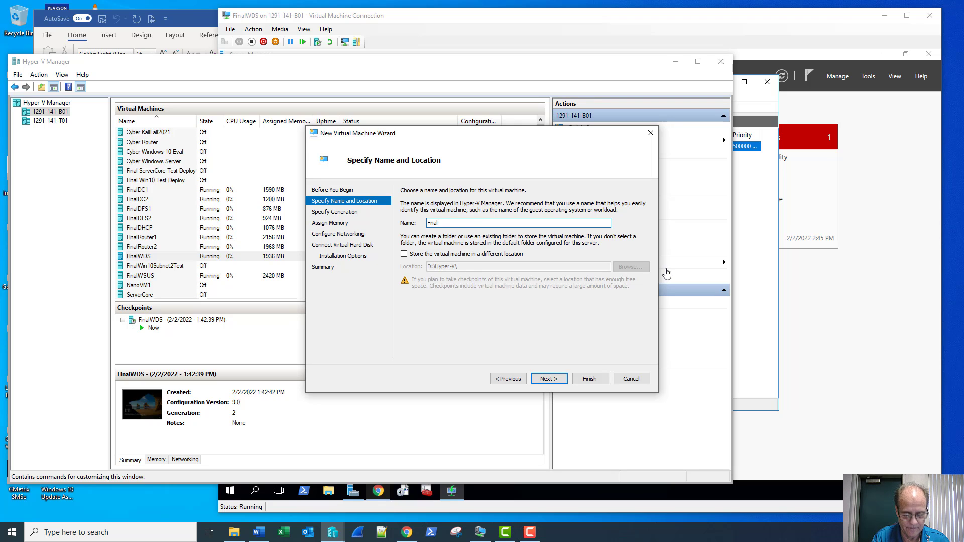
{"action": "type", "text": "na"}
{"action": "key", "text": "BackSpace"}
{"action": "key", "text": "BackSpace"}
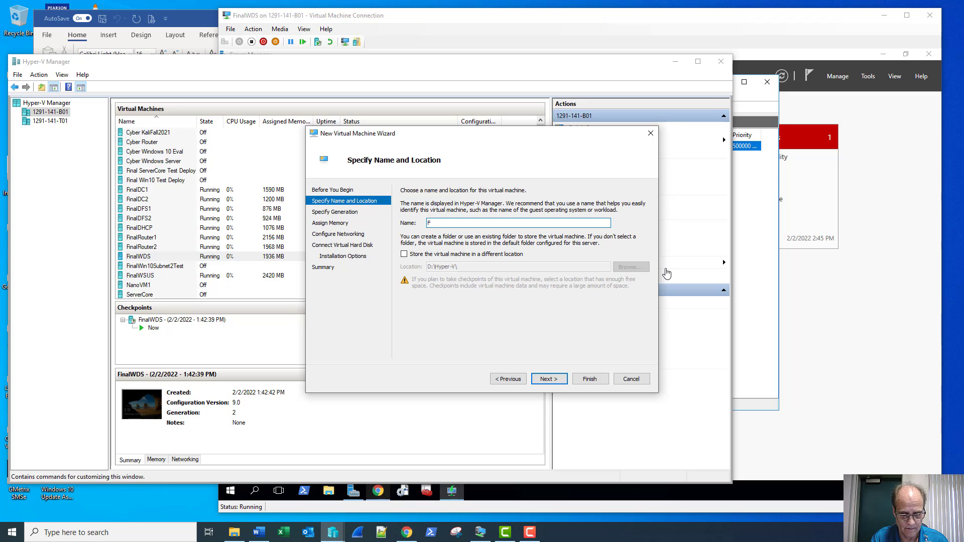
{"action": "type", "text": "inalWin"}
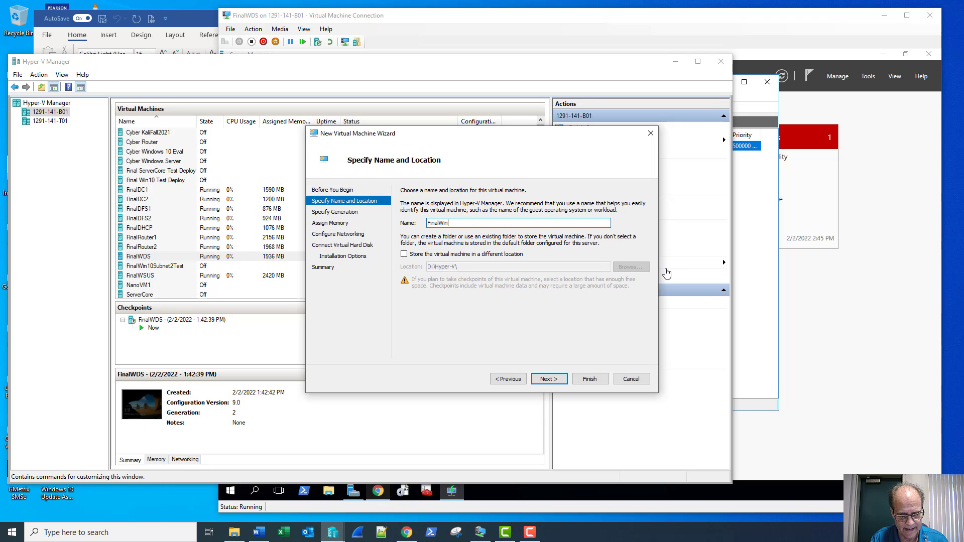
{"action": "type", "text": "10Una"}
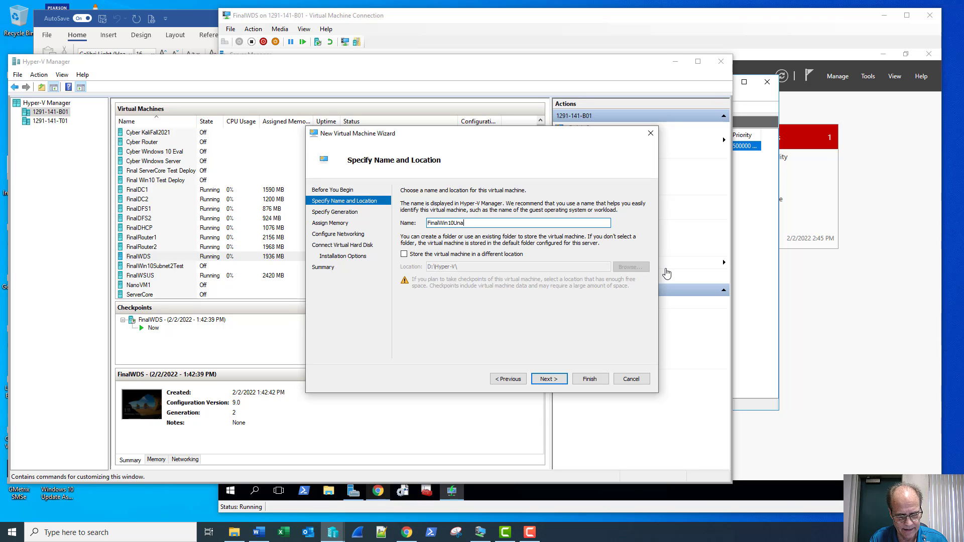
{"action": "type", "text": "ttend"}
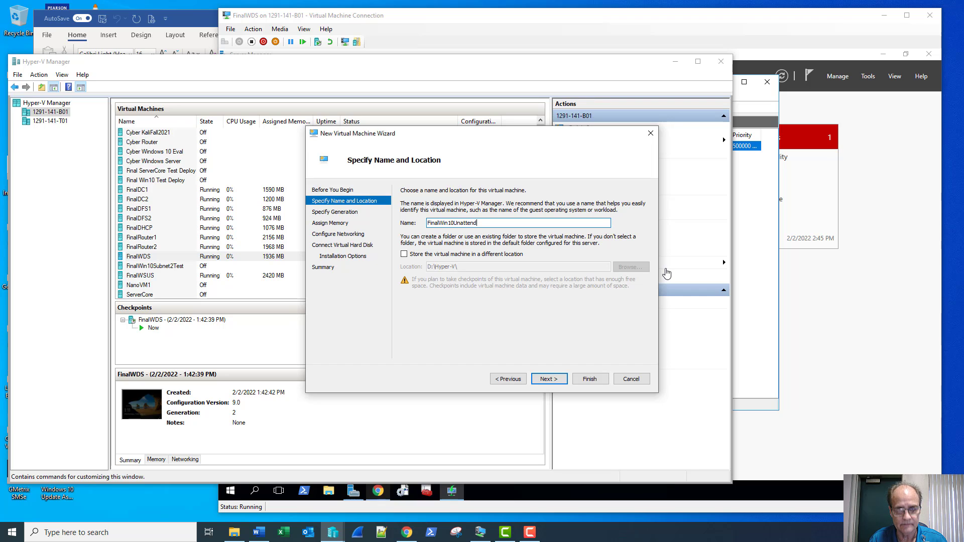
{"action": "key", "text": "Return"}
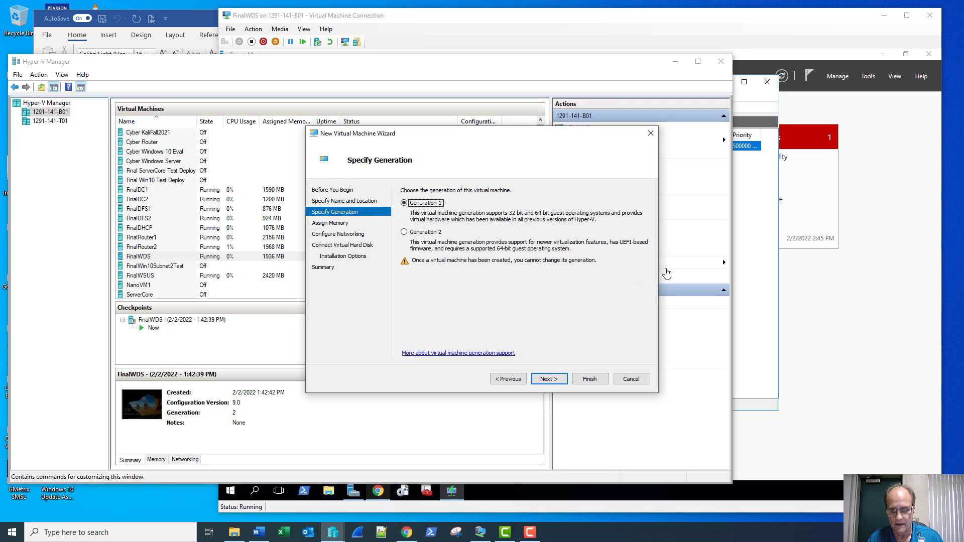
Configure the new virtual machine as Generation 2 with 1024 MB dynamic startup memory and the FinalSubnet#1 network connection.
{"action": "key", "text": "Down"}
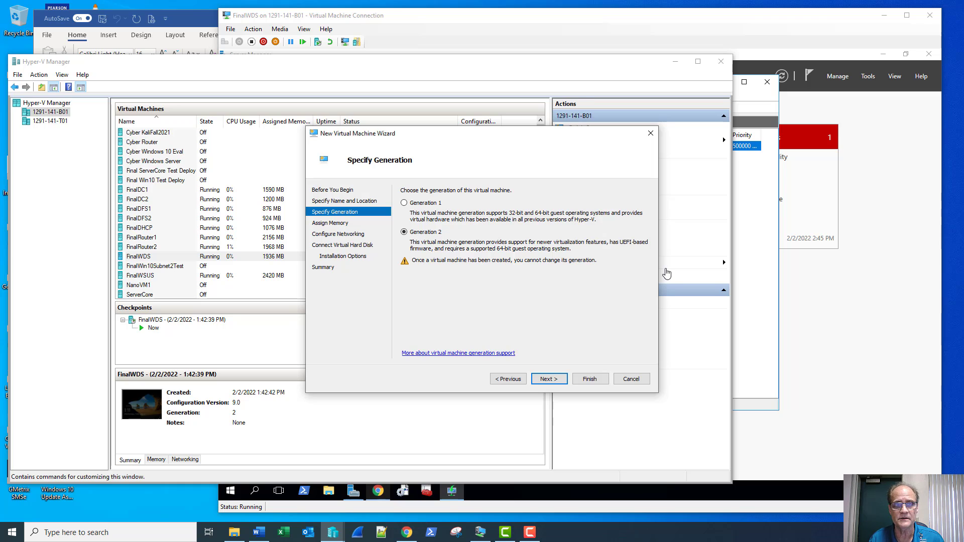
{"action": "key", "text": "Return"}
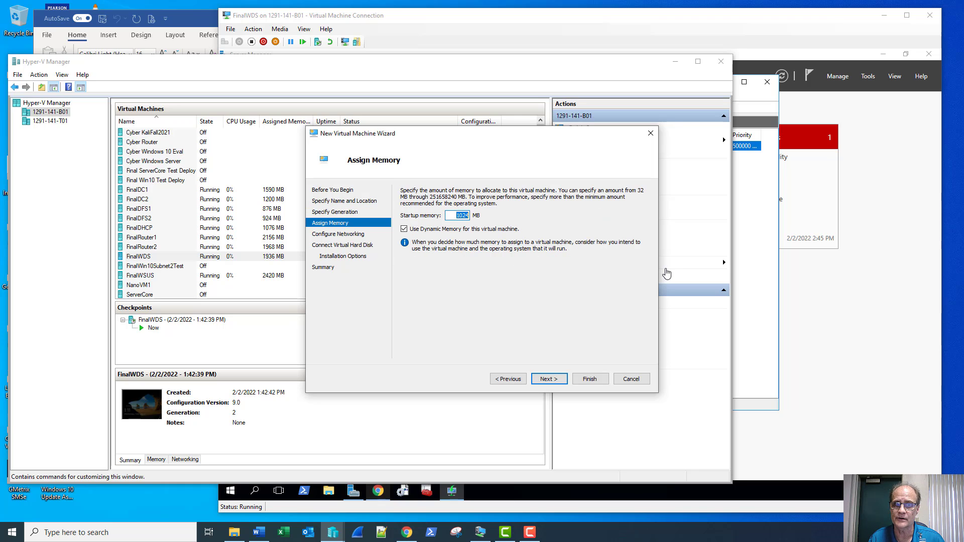
{"action": "key", "text": "Return"}
{"action": "key", "text": "Down"}
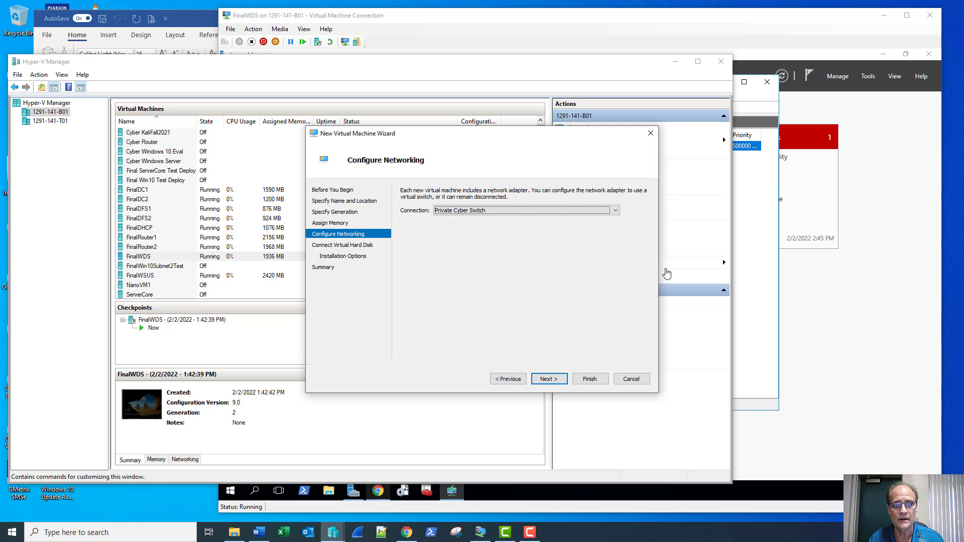
{"action": "key", "text": "Down"}
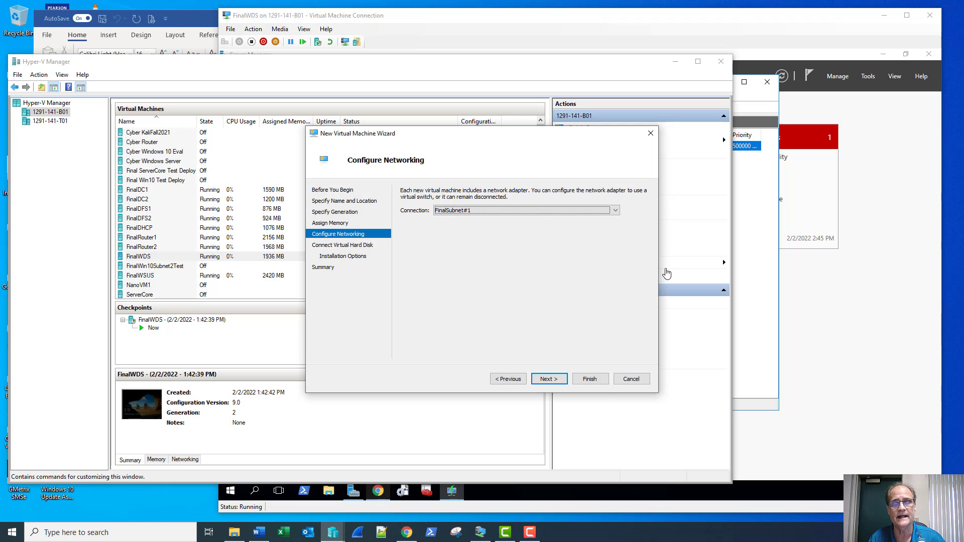
{"action": "key", "text": "Return"}
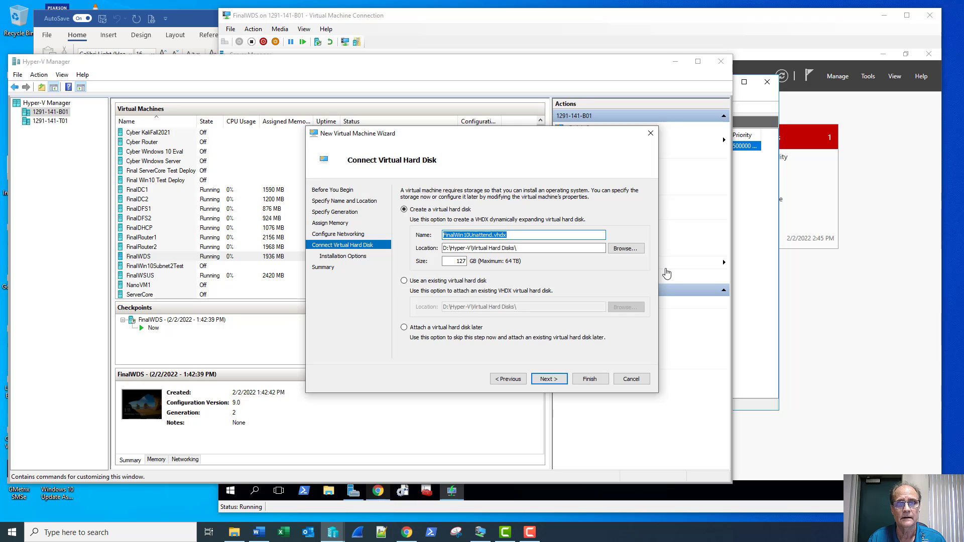
Create the virtual machine with a new 127 GB FinalWin10Unattend.vhdx disk and operating system installation from a network-based installation server.
{"action": "key", "text": "Return"}
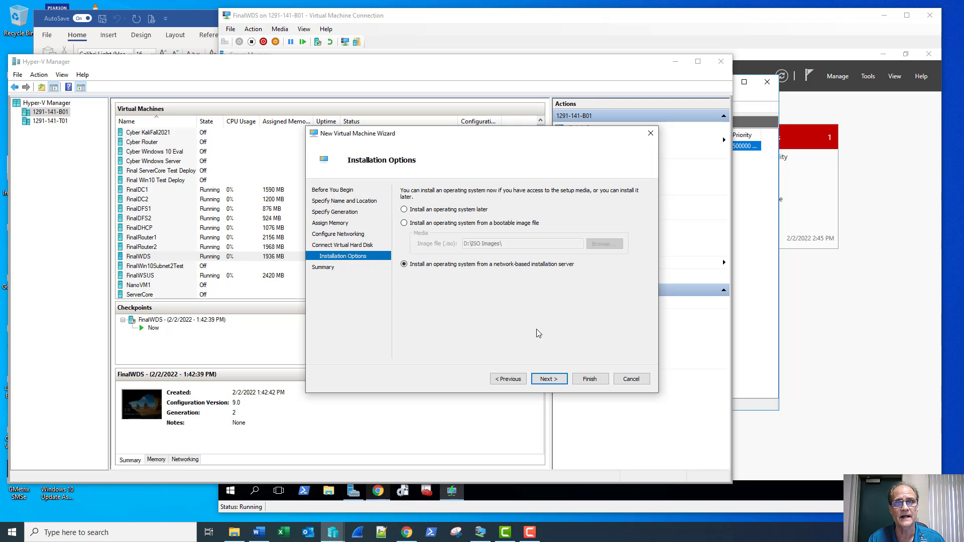
{"action": "left_click", "coordinate": [547, 378]}
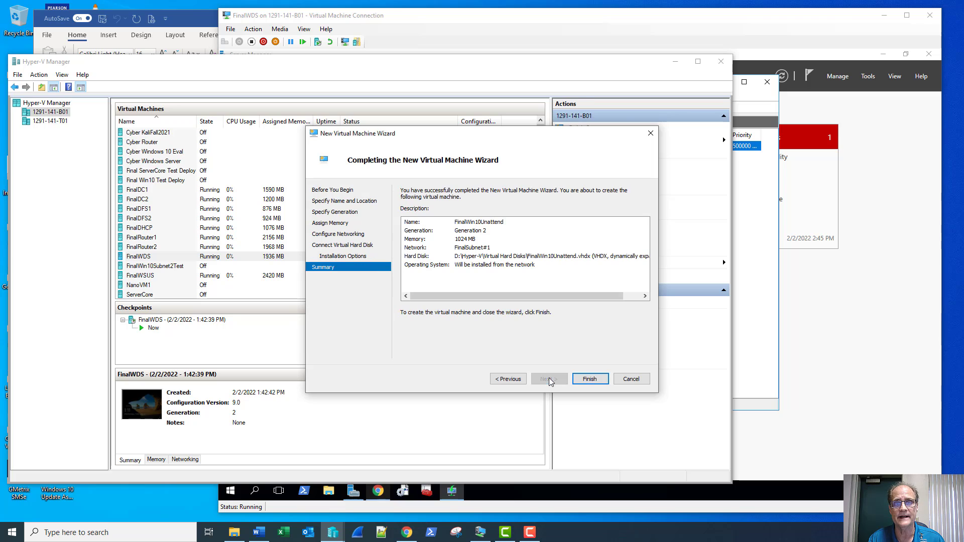
{"action": "left_click", "coordinate": [590, 380]}
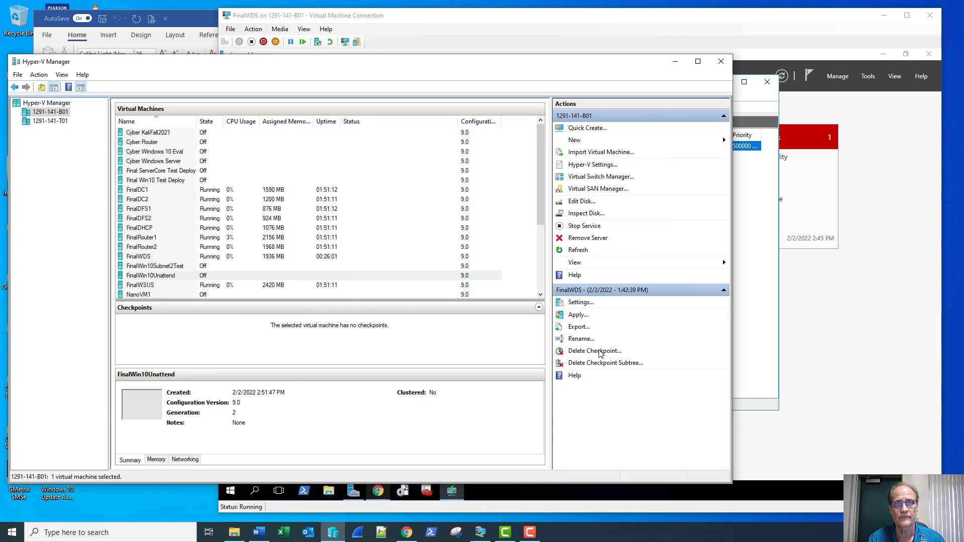
Set FinalWin10Unattend's maximum dynamic RAM to 4096 MB, check its checkpoint options and save the settings.
{"action": "right_click", "coordinate": [196, 277]}
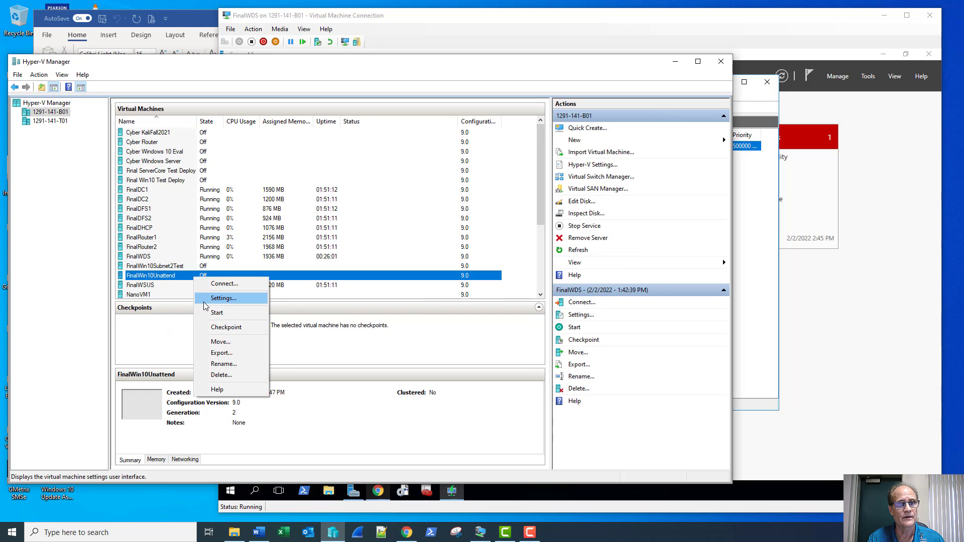
{"action": "left_click", "coordinate": [204, 300]}
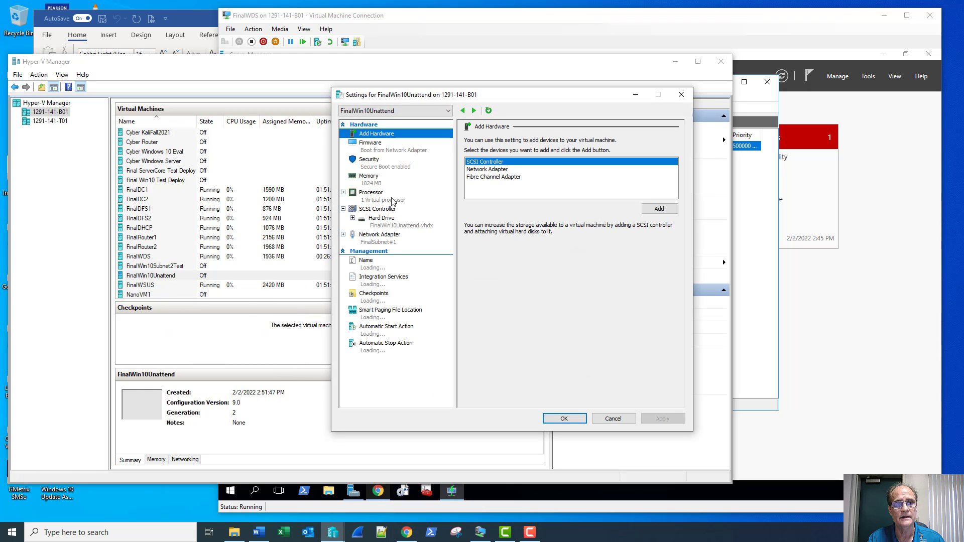
{"action": "left_click", "coordinate": [369, 176]}
{"action": "left_click_drag", "start_coordinate": [543, 224], "coordinate": [579, 225]}
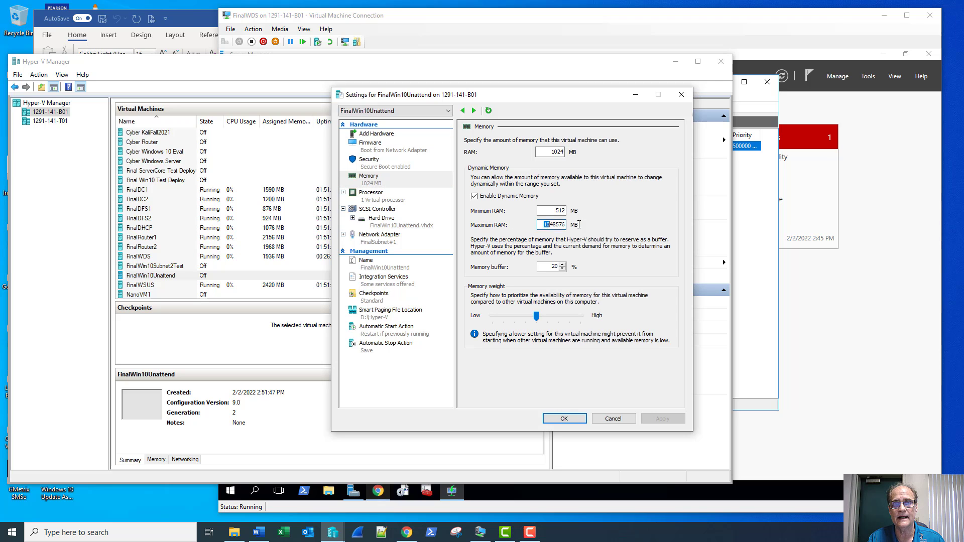
{"action": "type", "text": "409"}
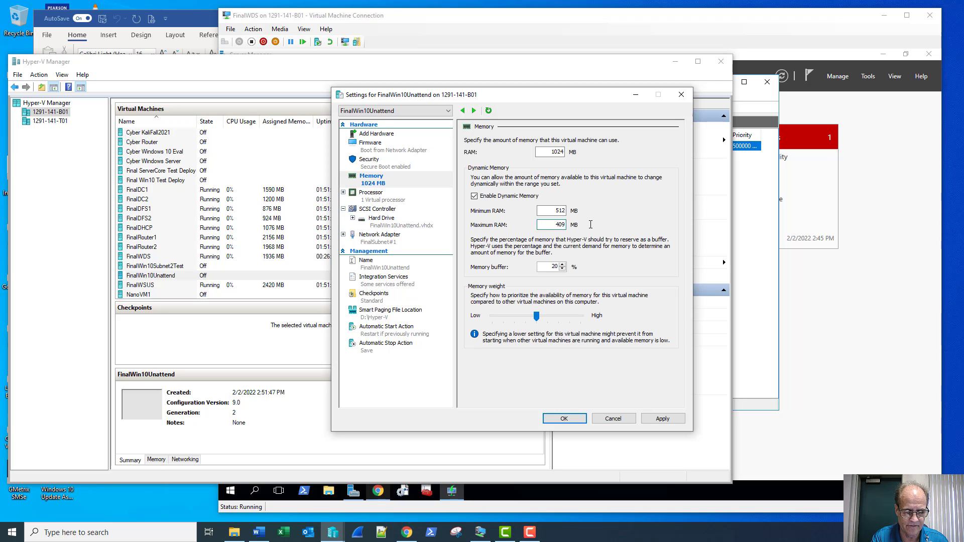
{"action": "type", "text": "6"}
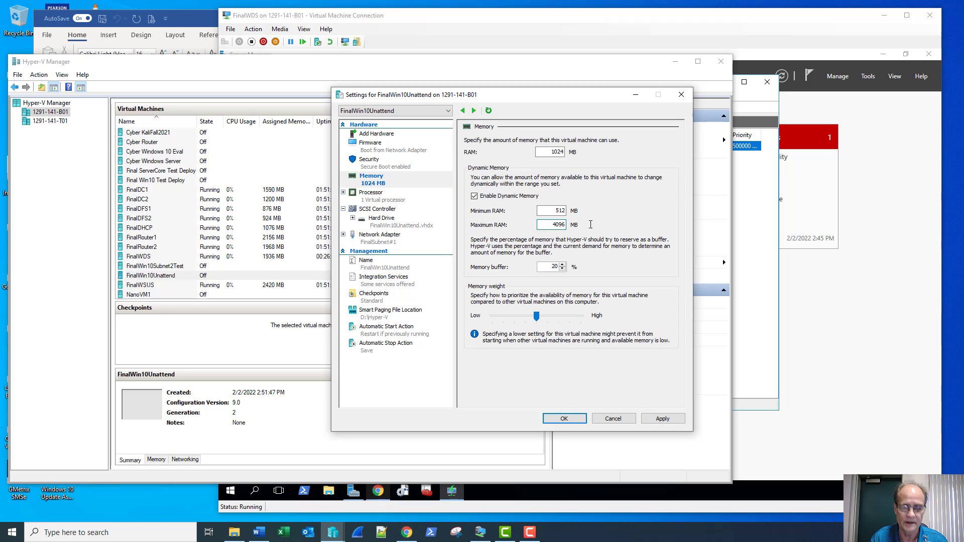
{"action": "left_click", "coordinate": [379, 299]}
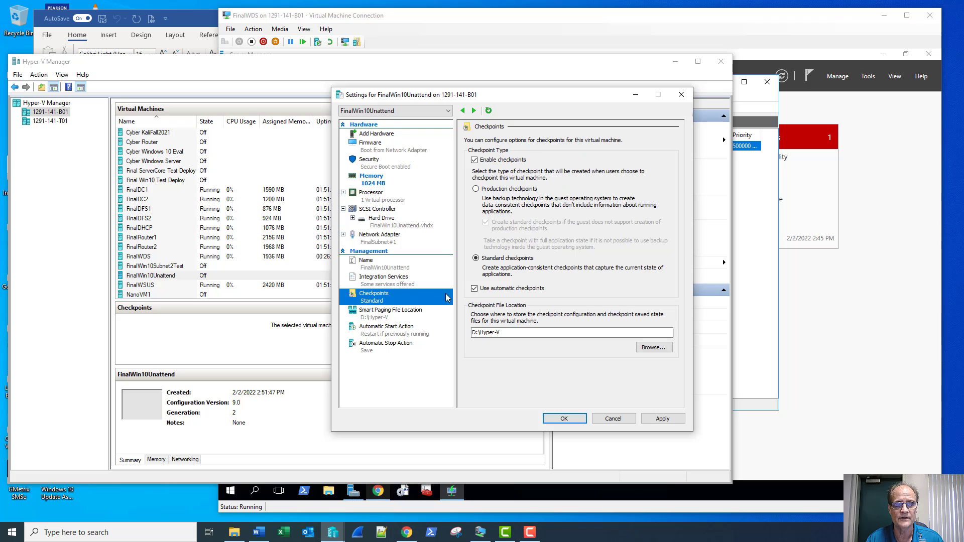
{"action": "left_click", "coordinate": [564, 418]}
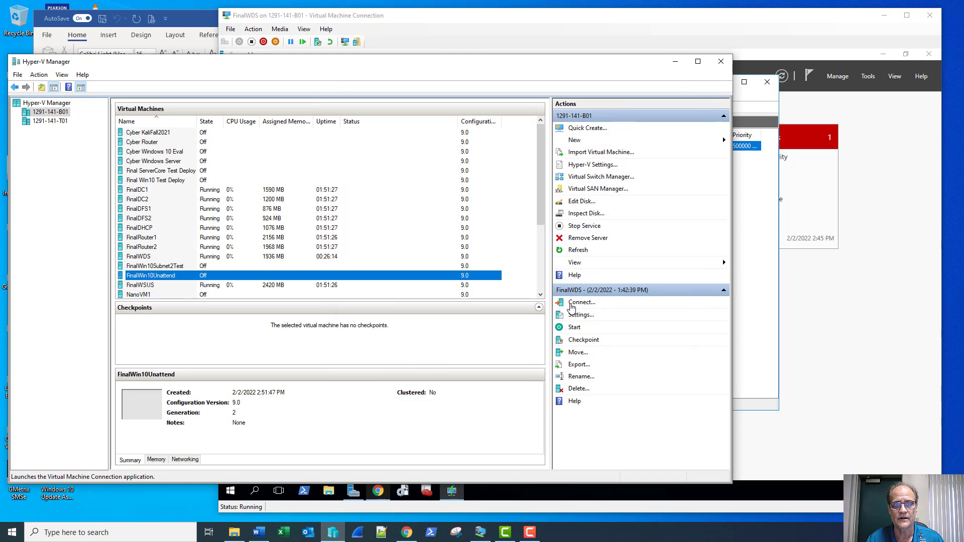
Connect to FinalWin10Unattend, start it and request the network boot service from the FinalWDS server.
{"action": "left_click", "coordinate": [572, 307]}
{"action": "left_click", "coordinate": [236, 172]}
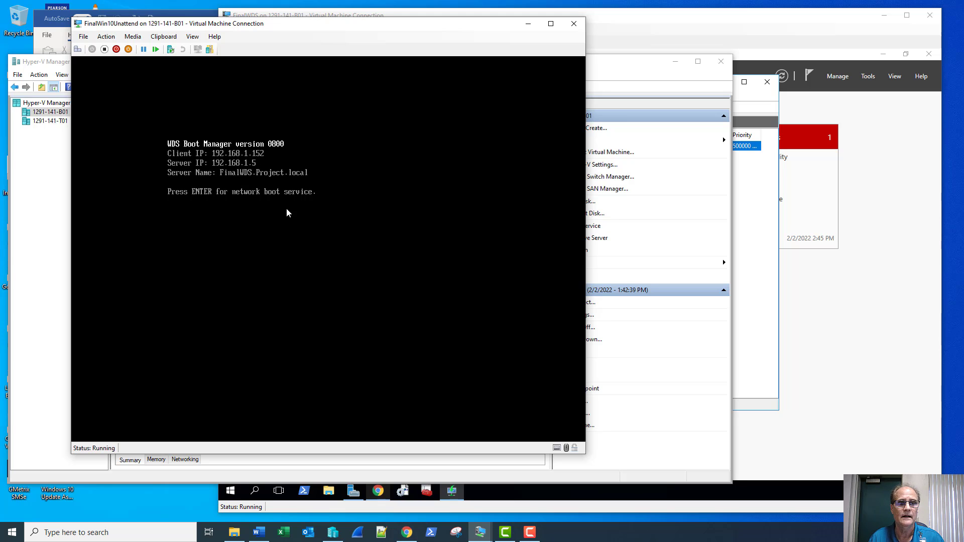
{"action": "key", "text": "Return"}
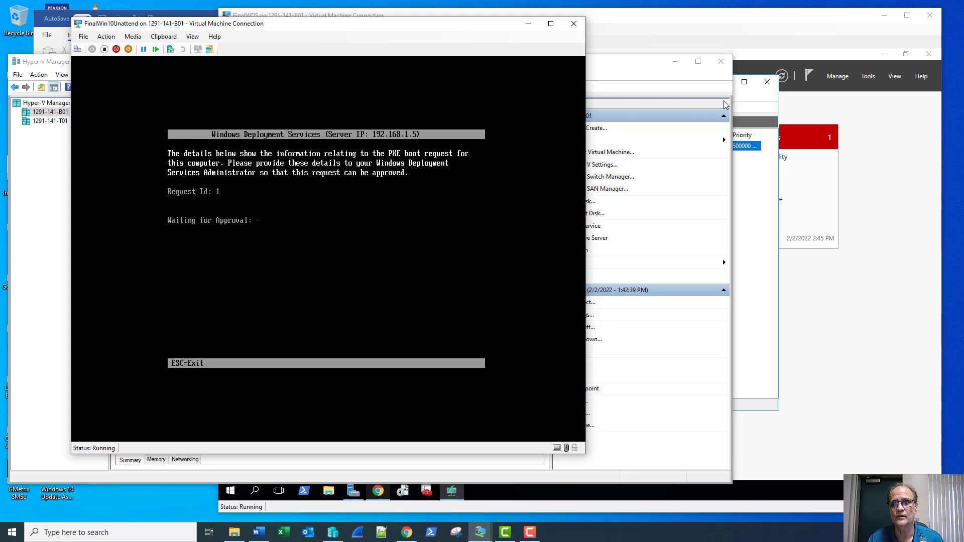
On FinalWDS, approve the x64 pending device with request ID 1 in Windows Deployment Services.
{"action": "left_click", "coordinate": [753, 105]}
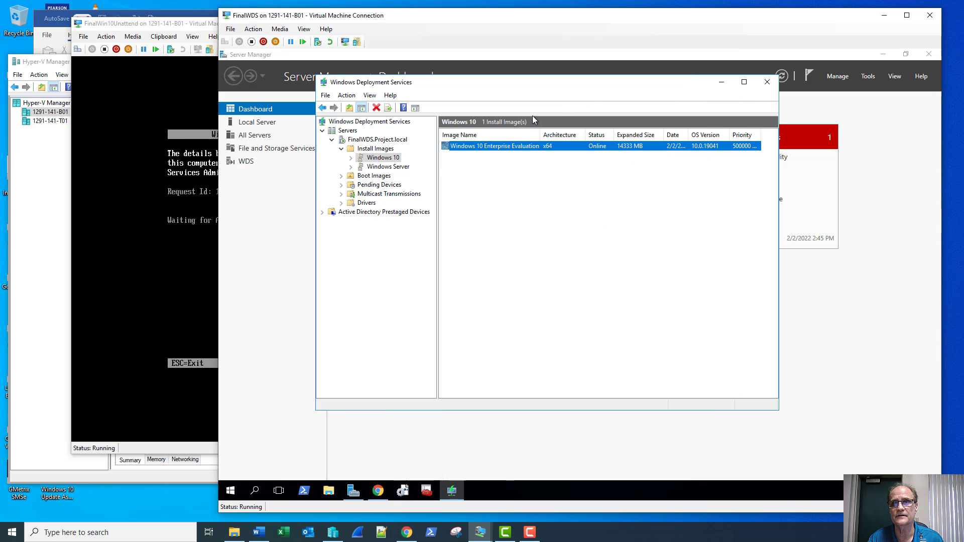
{"action": "left_click", "coordinate": [371, 194]}
{"action": "left_click", "coordinate": [397, 185]}
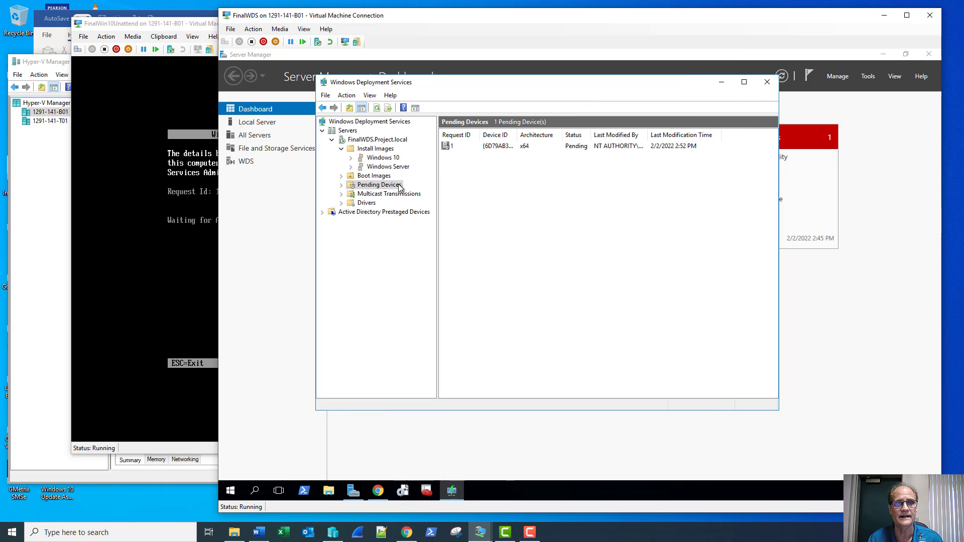
{"action": "right_click", "coordinate": [531, 146]}
{"action": "left_click", "coordinate": [539, 155]}
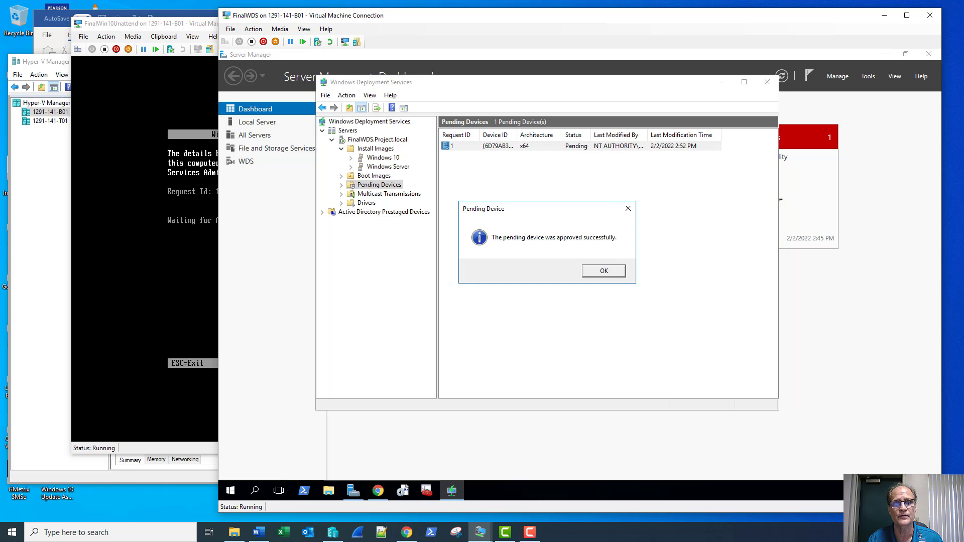
{"action": "left_click", "coordinate": [604, 274]}
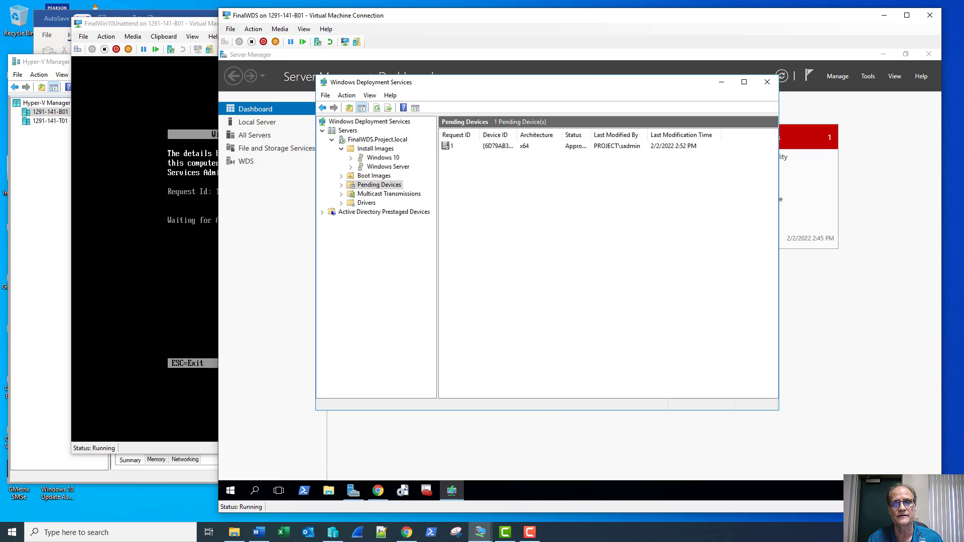
Boot FinalWin10Unattend into Microsoft Windows Setup (x64) and connect to the installed system at 1366 by 768 pixels.
{"action": "left_click", "coordinate": [181, 274]}
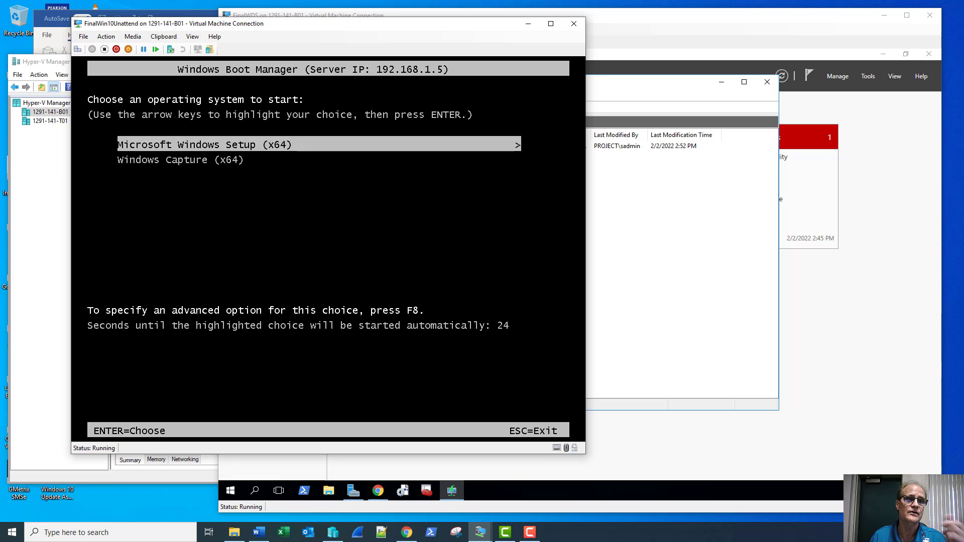
{"action": "key", "text": "Return"}
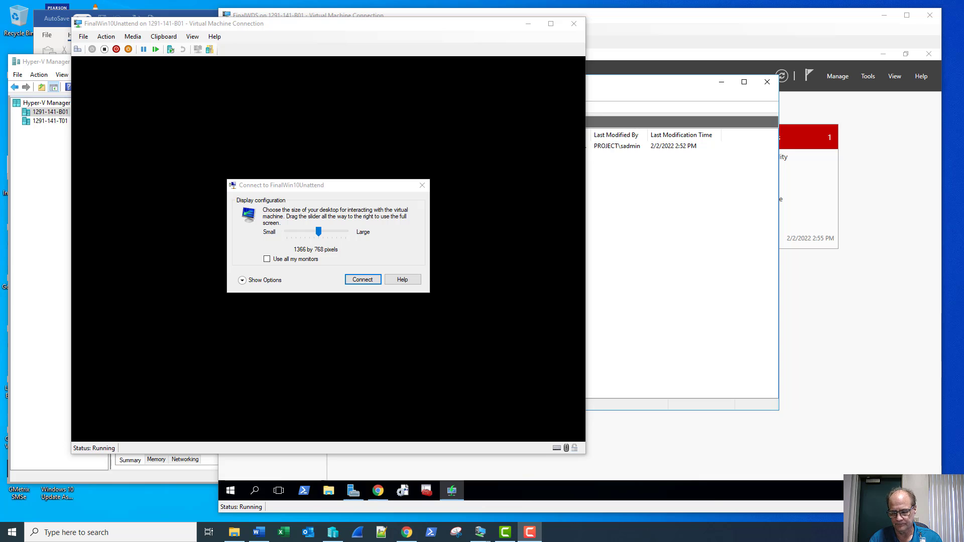
{"action": "left_click", "coordinate": [366, 282]}
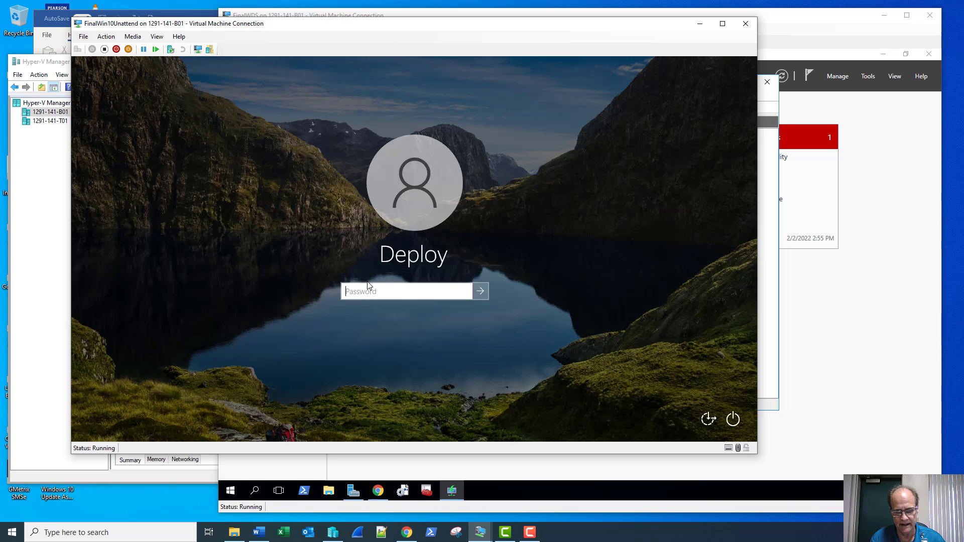
Sign in to the Deploy account with its account password and allow the PC to be discoverable on the Project.local network.
{"action": "type", "text": "Pa"}
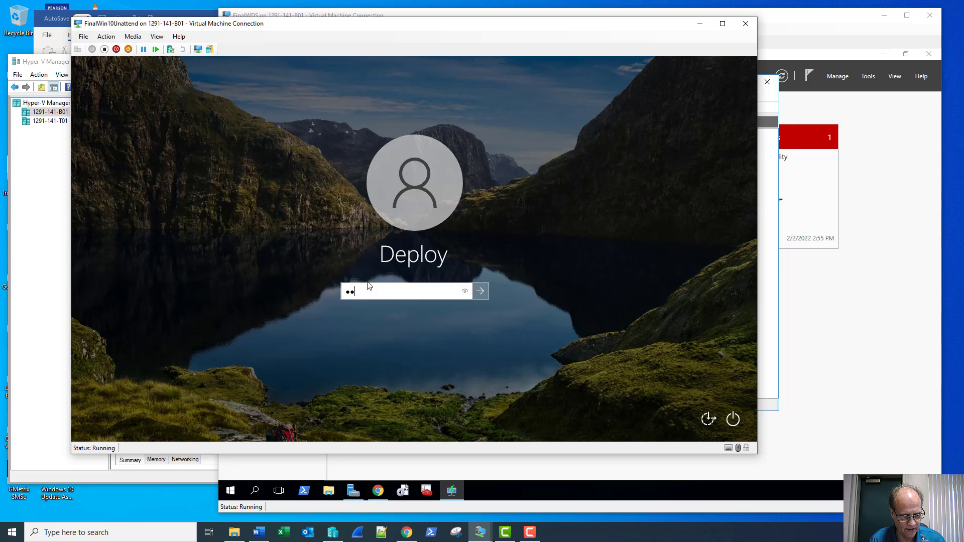
{"action": "type", "text": "sswo"}
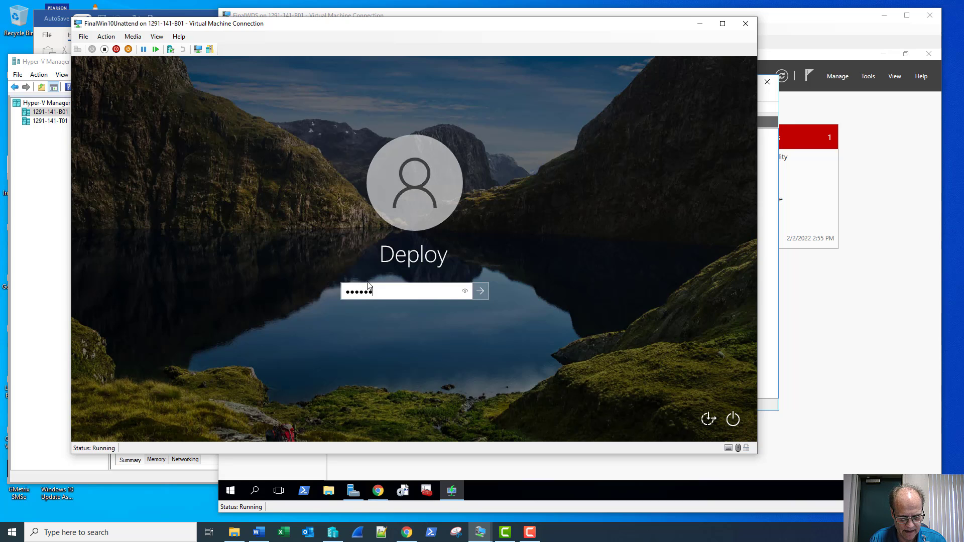
{"action": "key", "text": "BackSpace"}
{"action": "key", "text": "BackSpace"}
{"action": "key", "text": "BackSpace"}
{"action": "key", "text": "BackSpace"}
{"action": "key", "text": "BackSpace"}
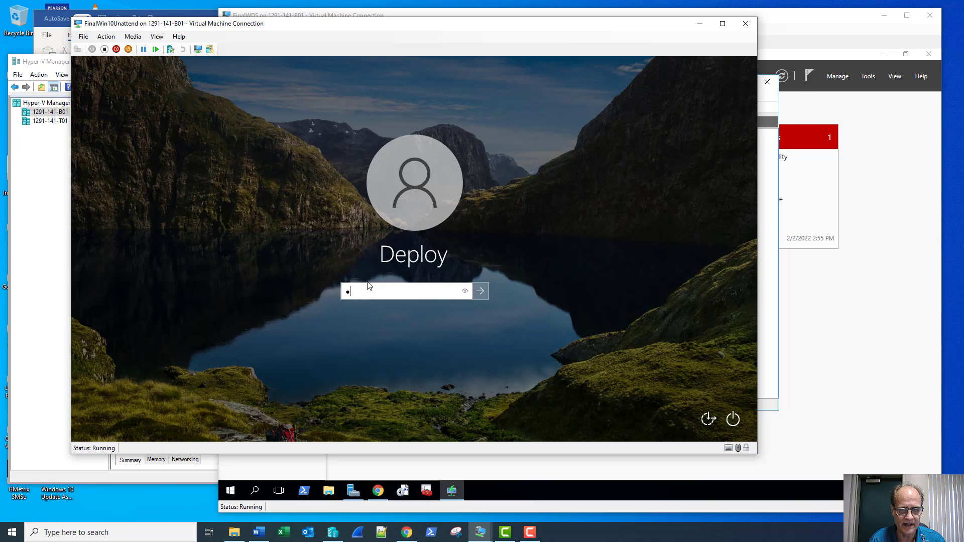
{"action": "type", "text": "assword"}
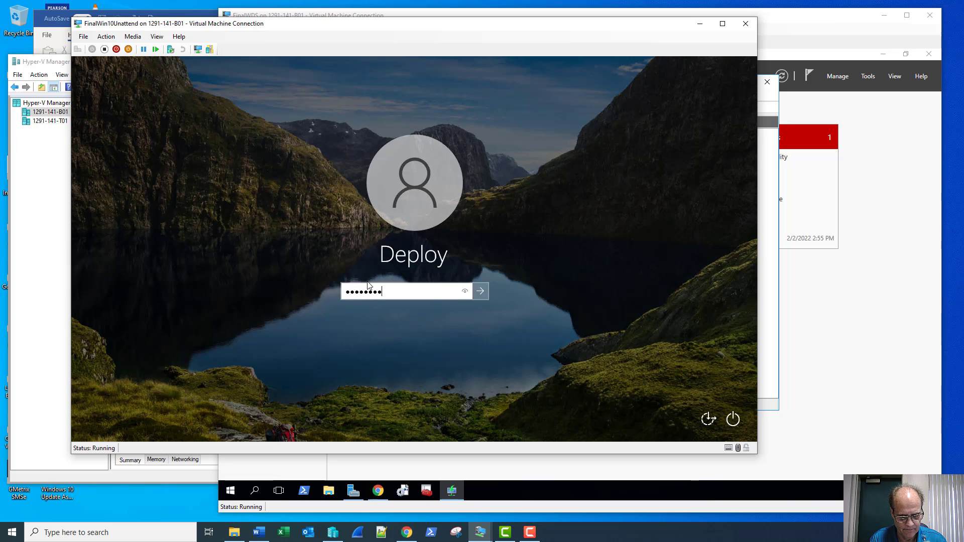
{"action": "key", "text": "Return"}
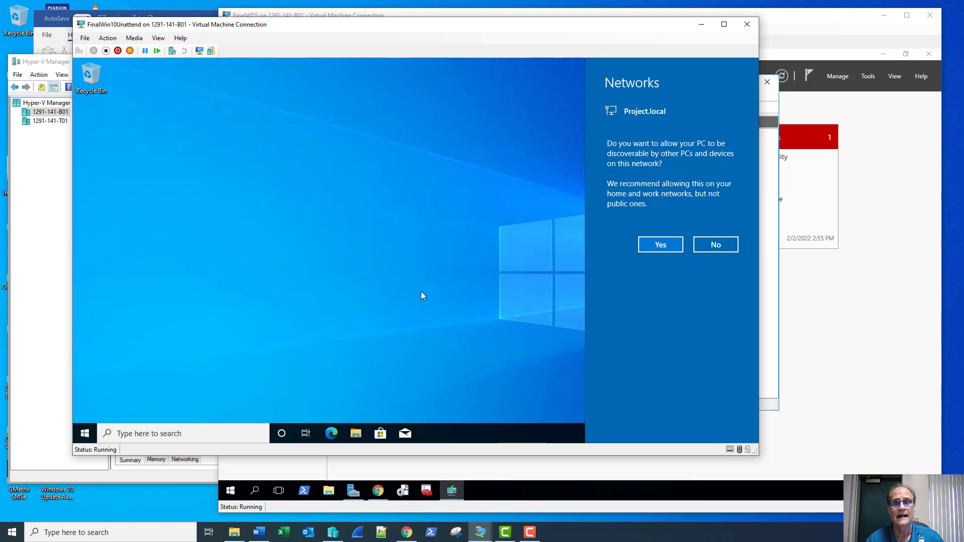
{"action": "left_click", "coordinate": [661, 246]}
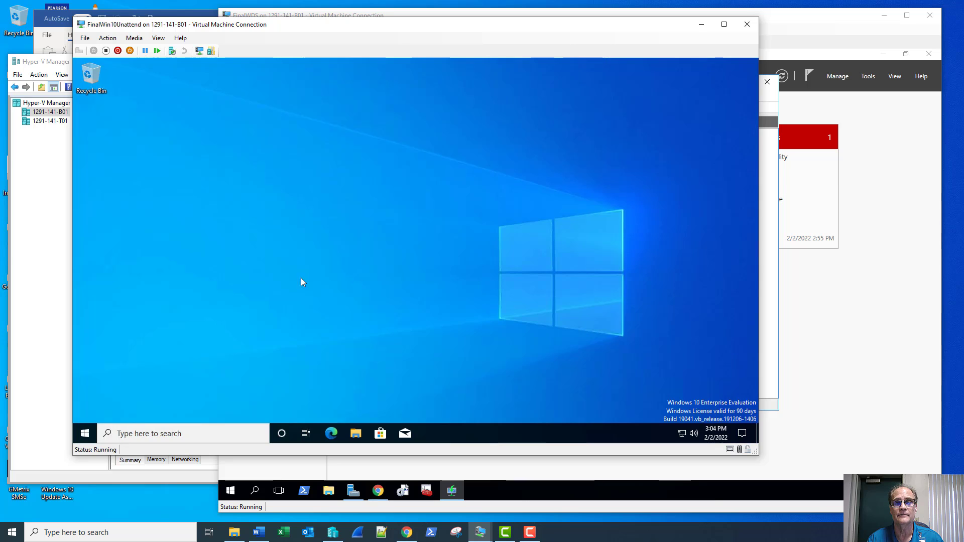